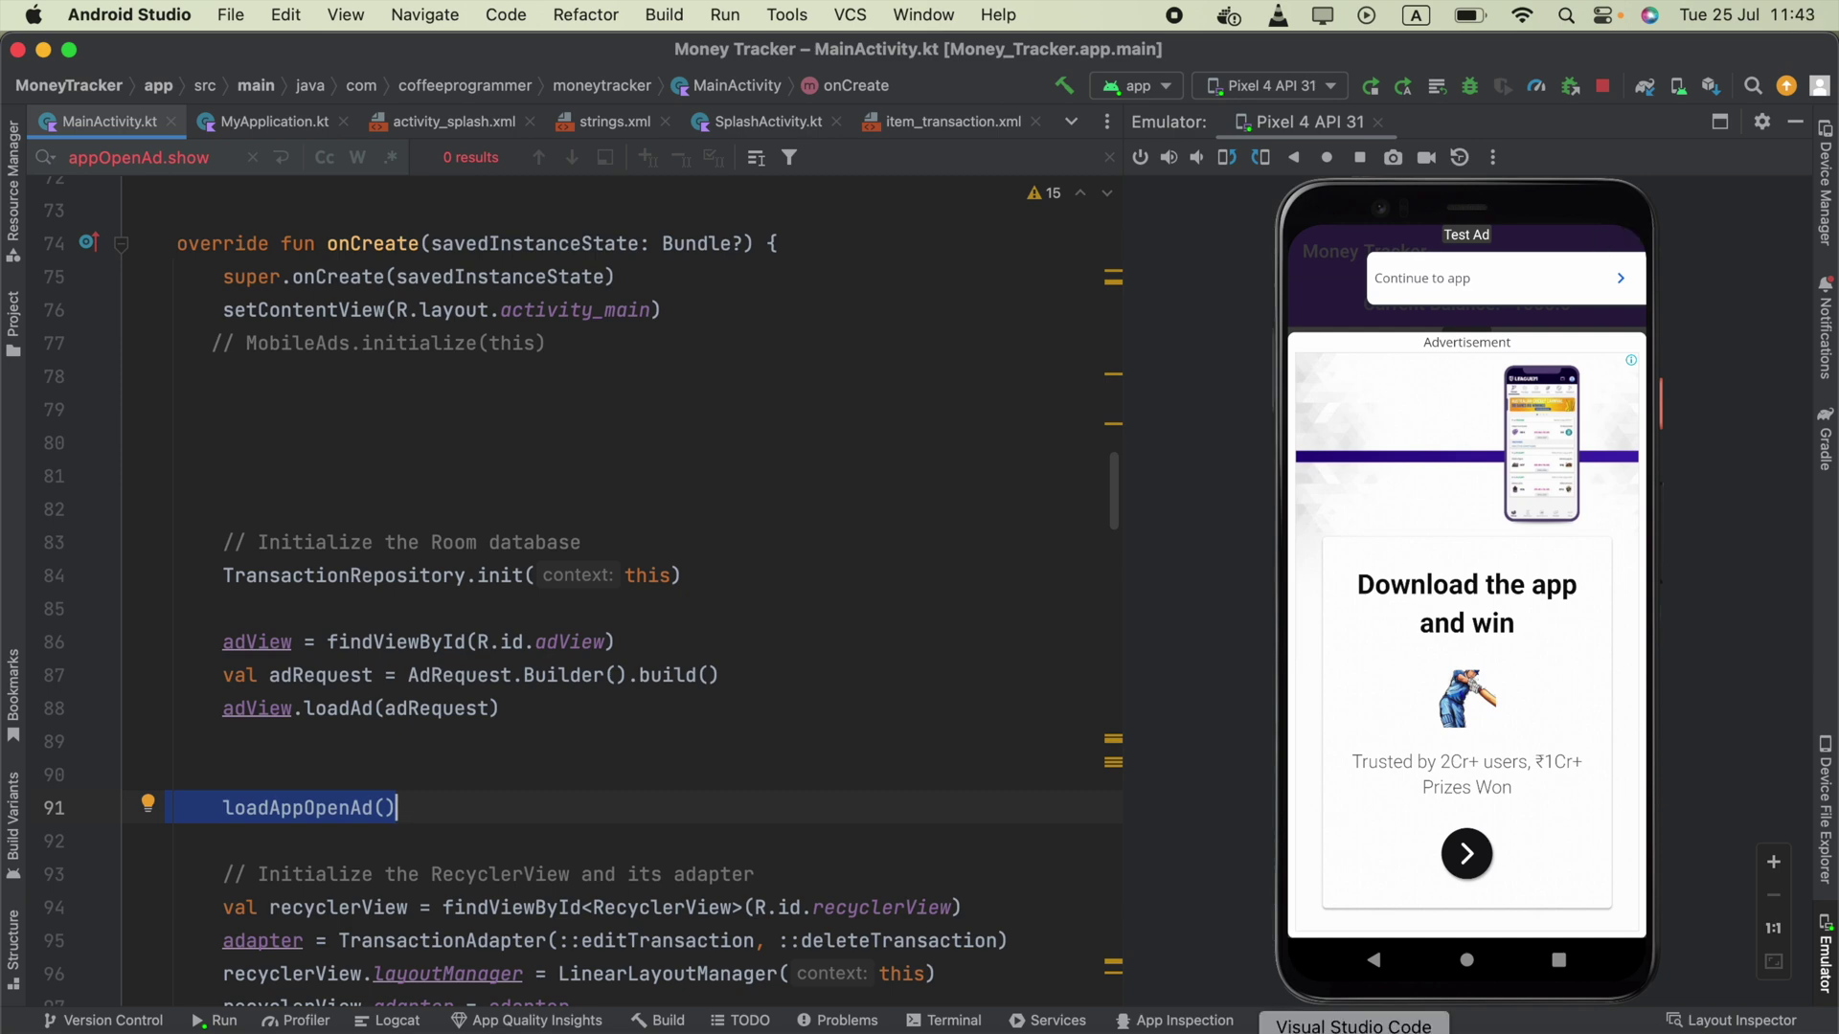
Bring the appopenads kotlin snippets document in Word to the front
{"action": "left_click", "coordinate": [1600, 1028]}
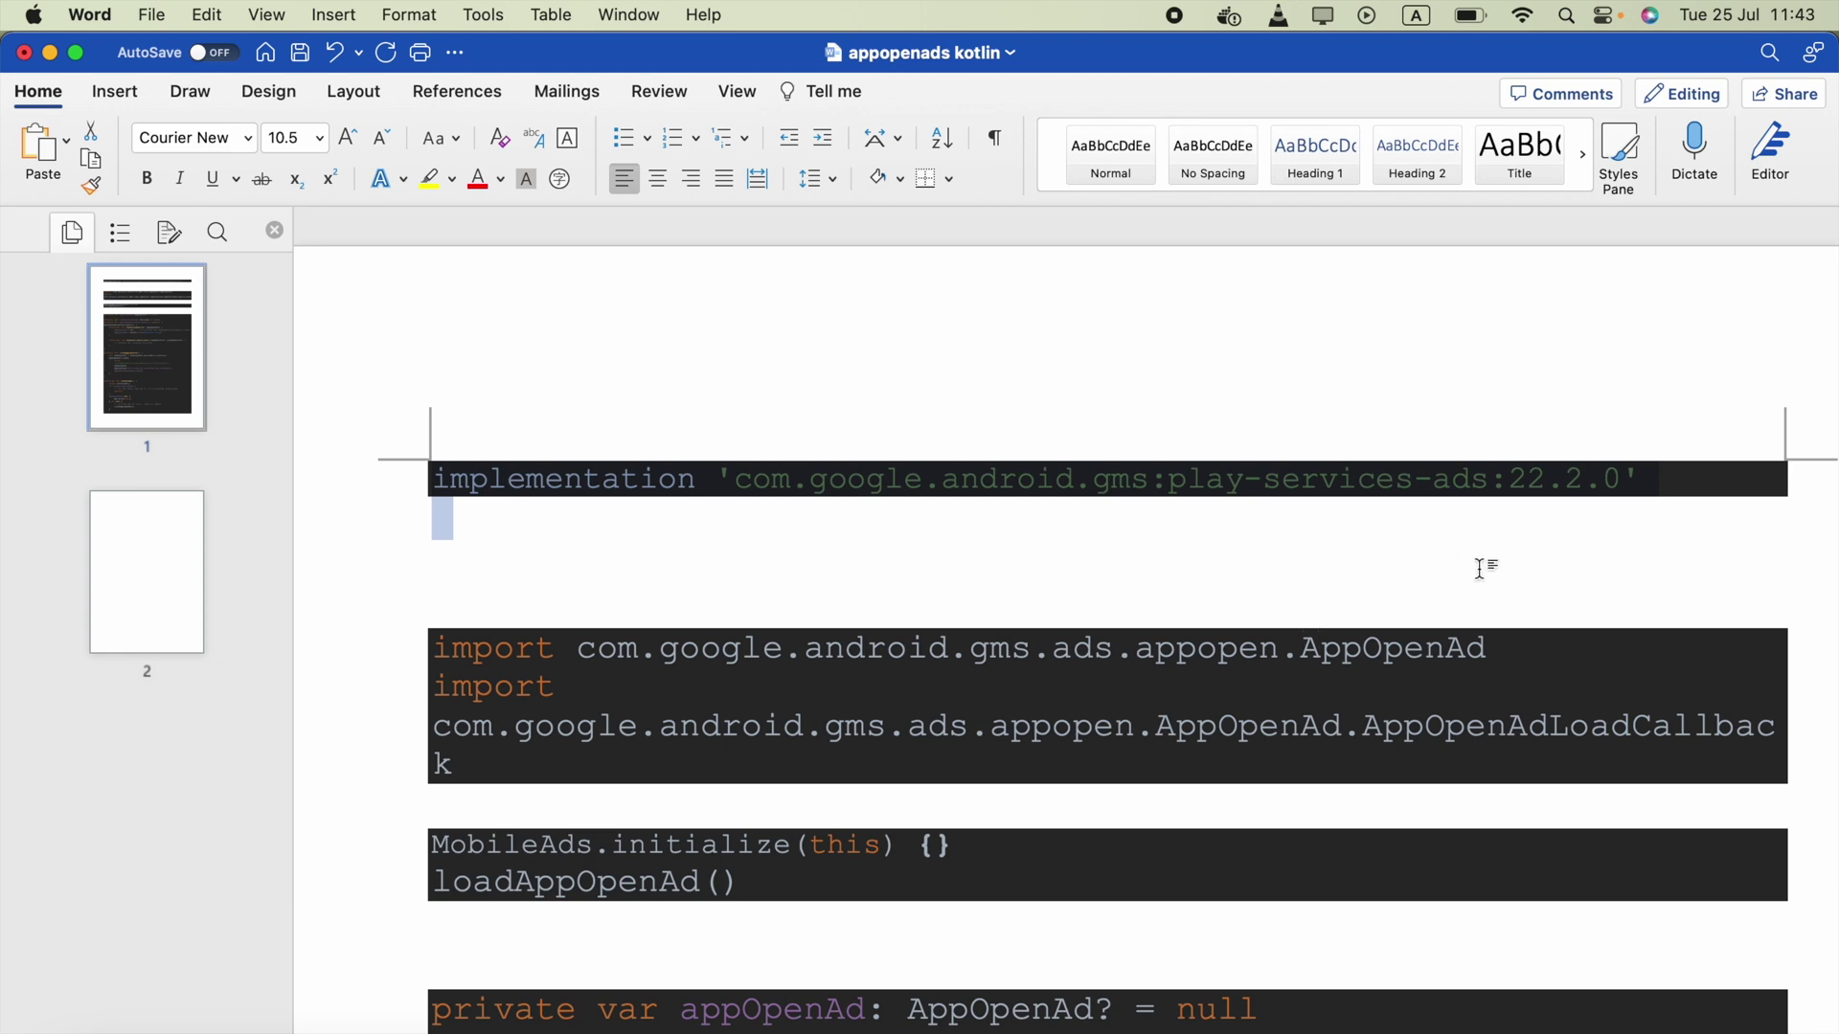
Inspect the ads dependency and import snippets in Word, then return to Money Tracker
{"action": "left_click", "coordinate": [1313, 522]}
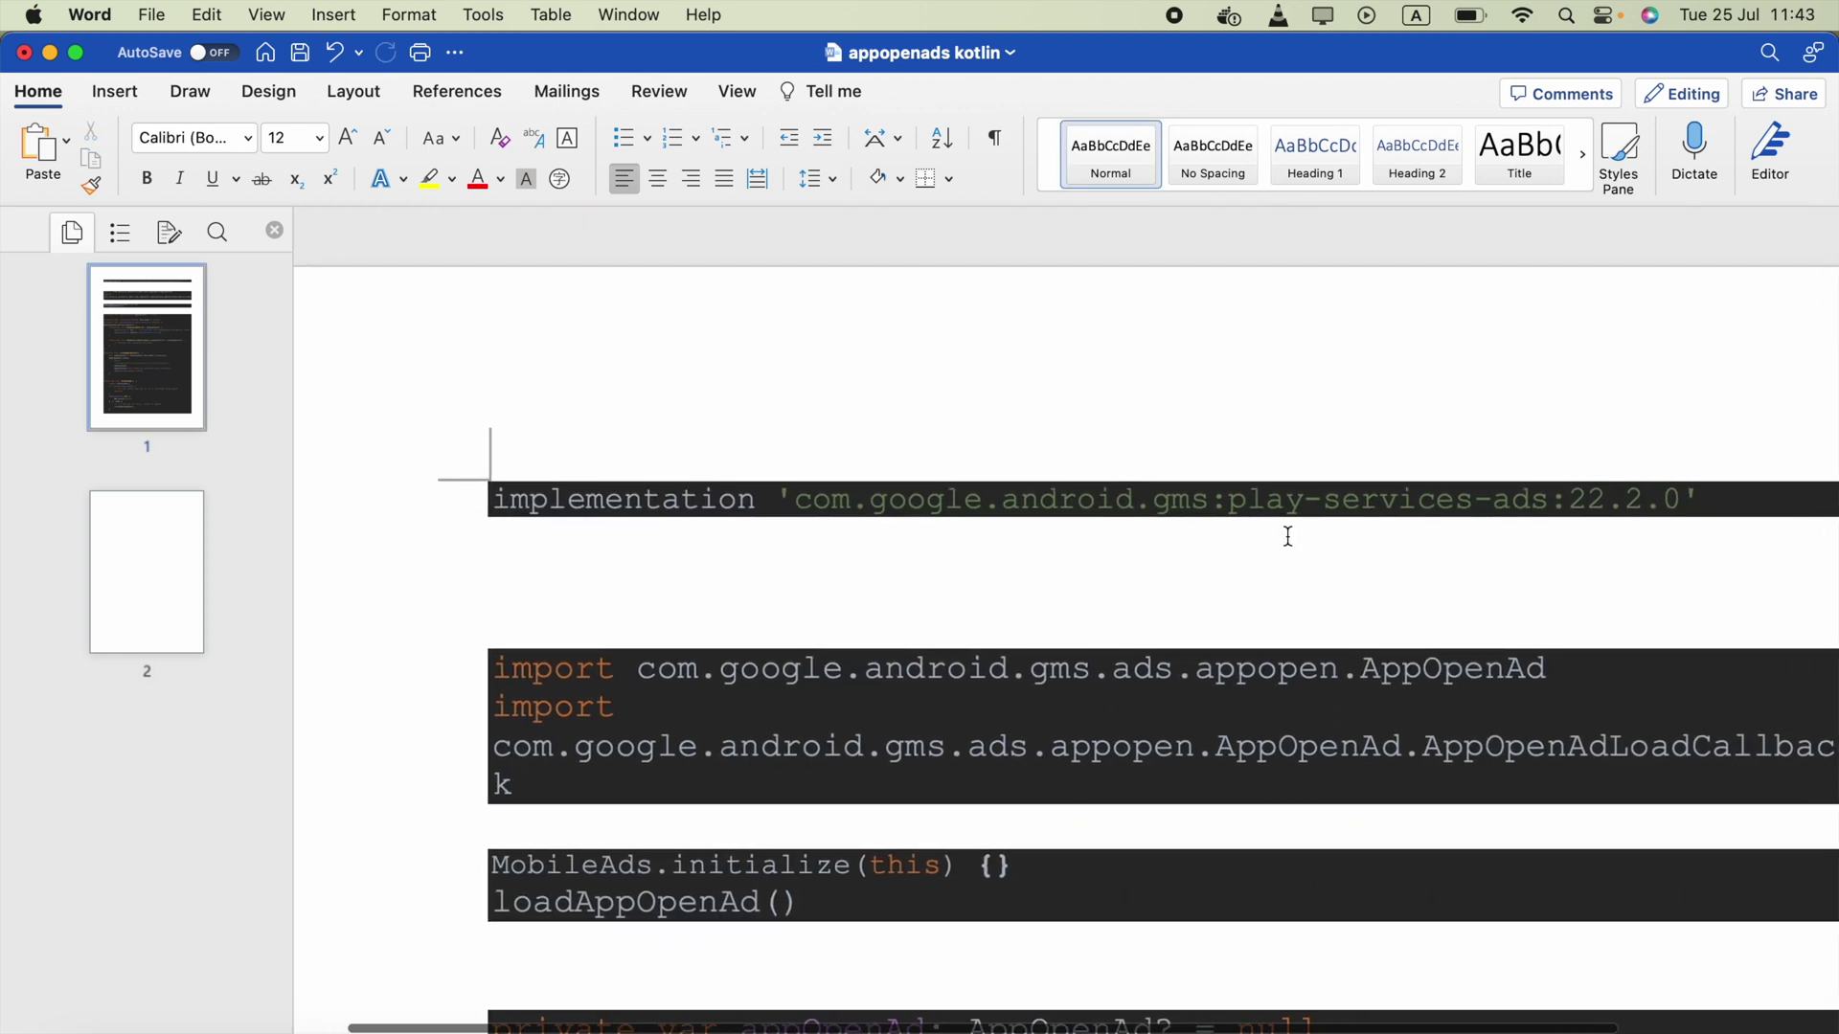
{"action": "left_click", "coordinate": [781, 359]}
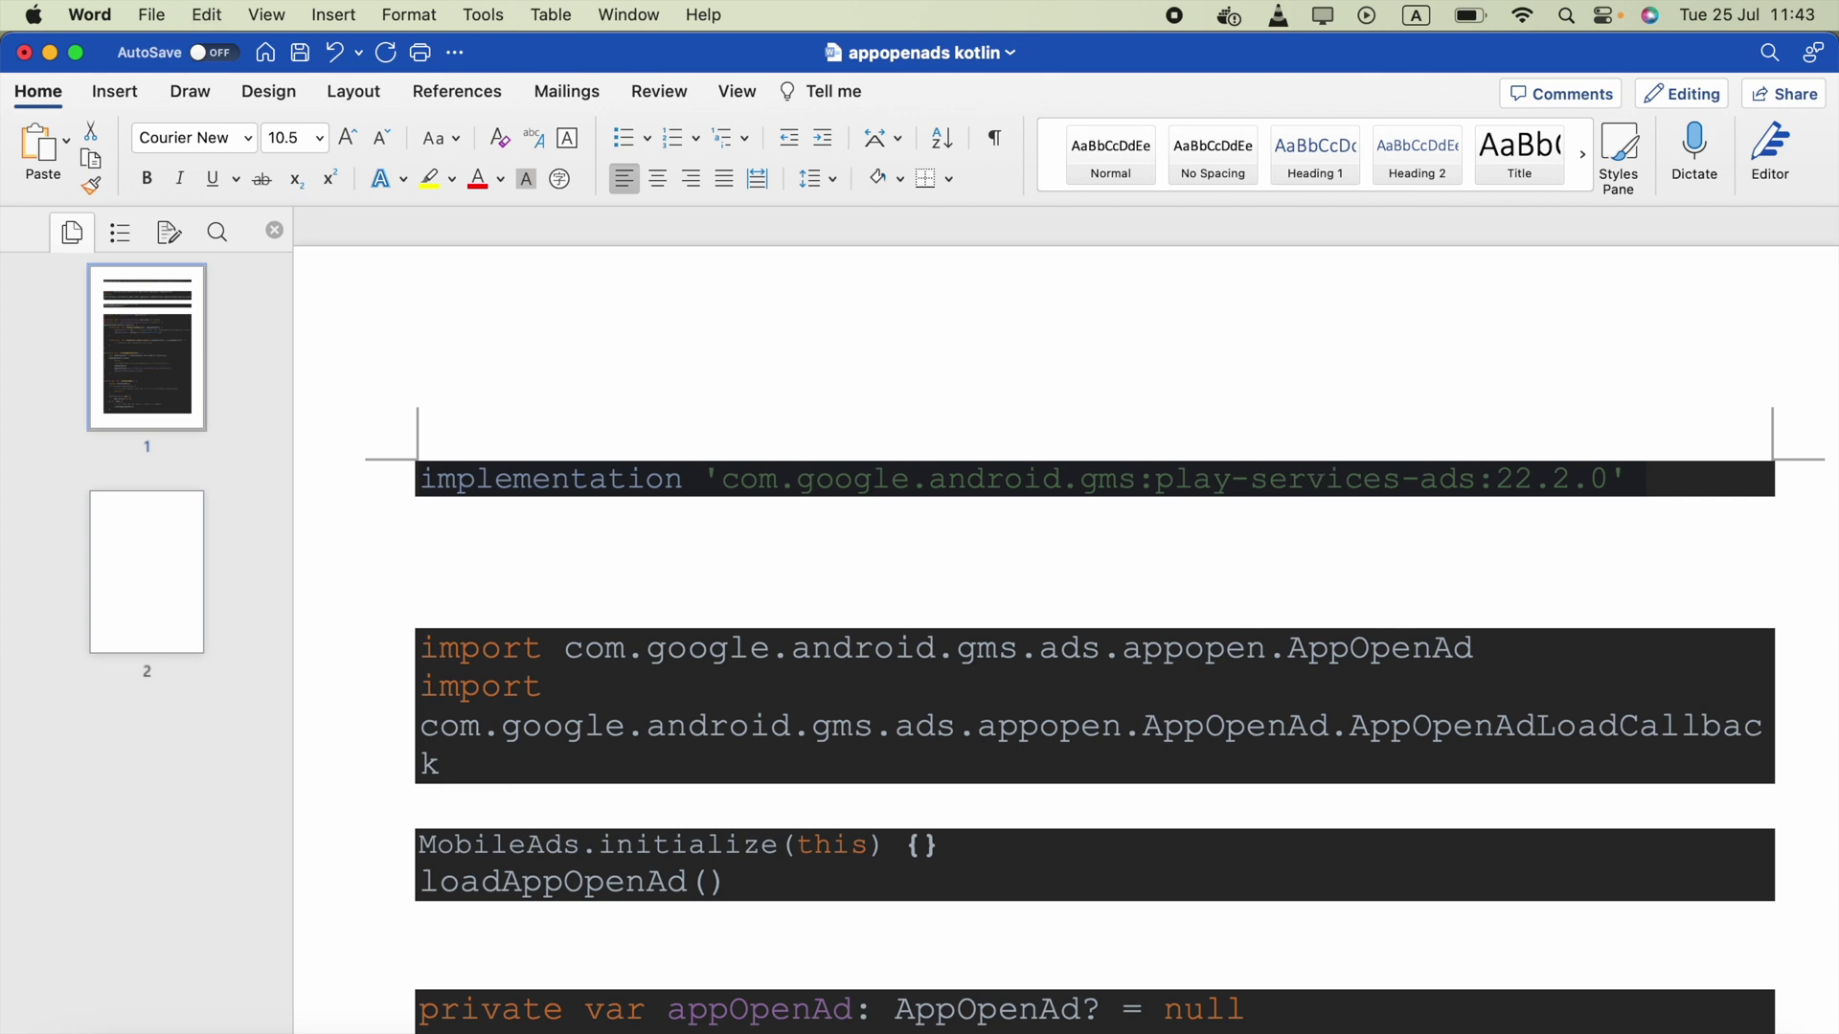
{"action": "left_click", "coordinate": [1539, 1023]}
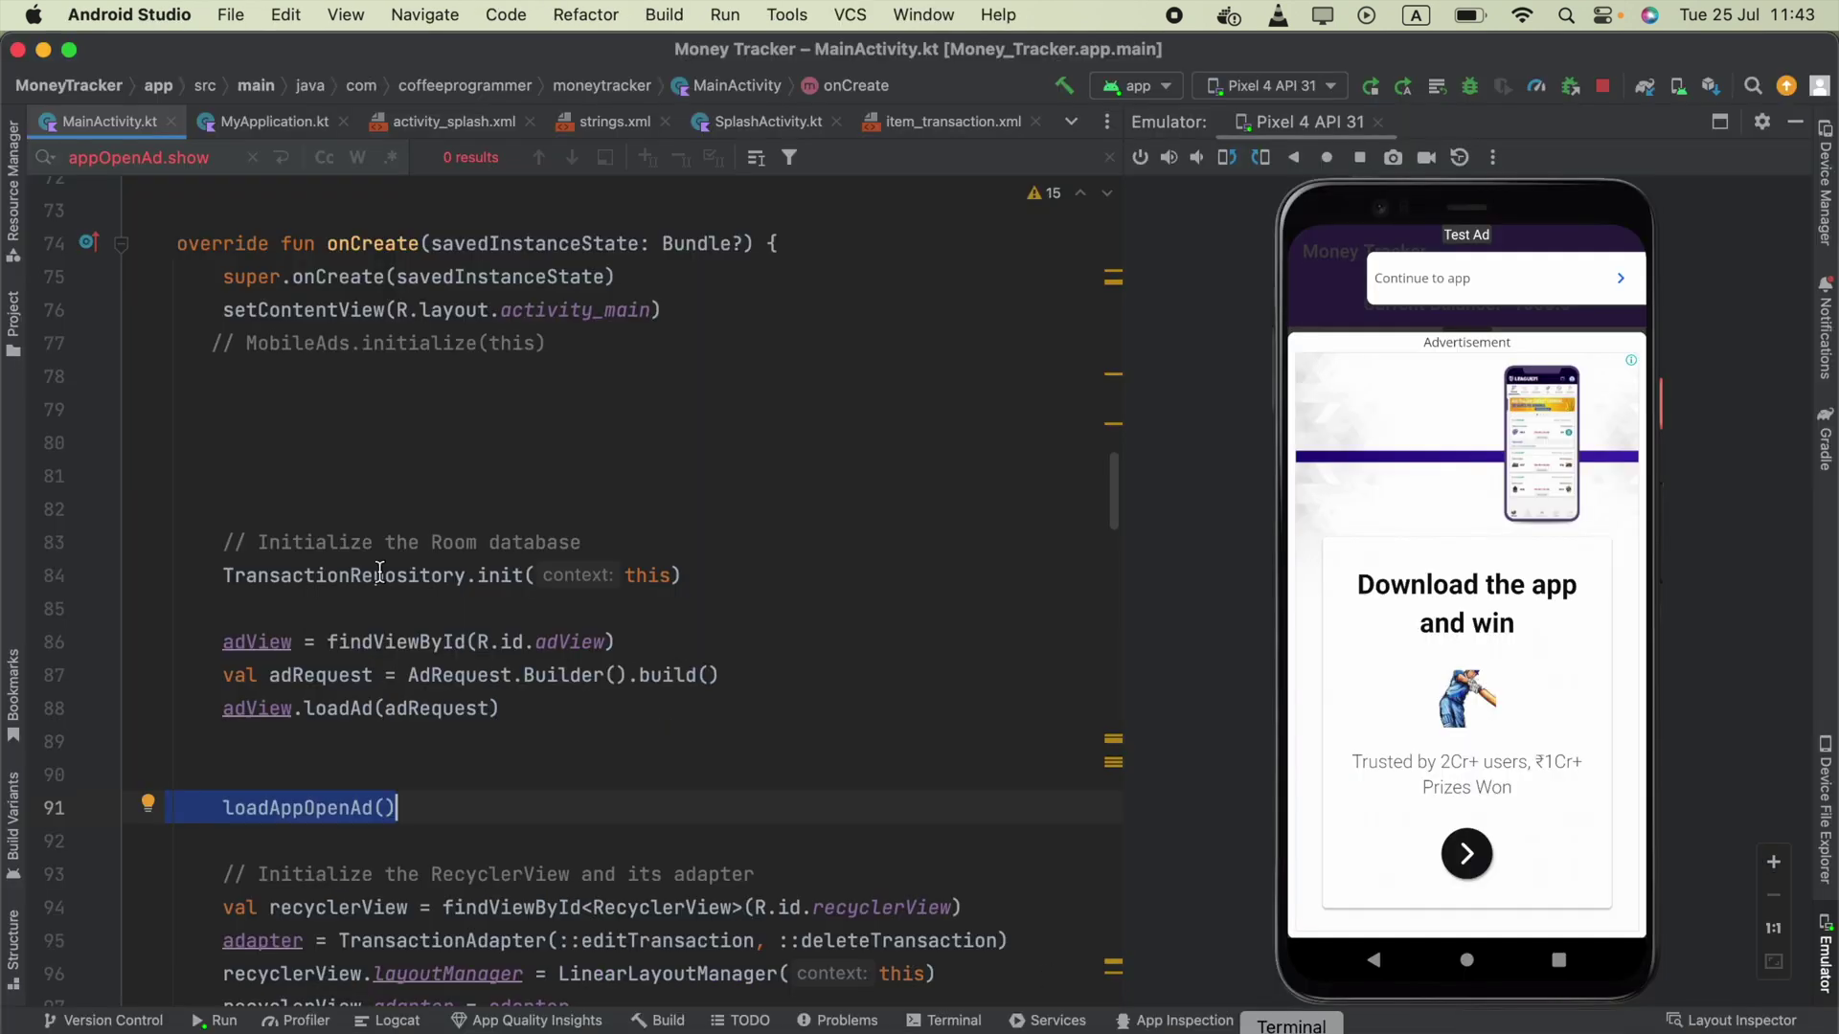
Check the play-services-ads 22.2.0 line in build.gradle (Module :app), then open MainActivity.kt
{"action": "left_click", "coordinate": [14, 316]}
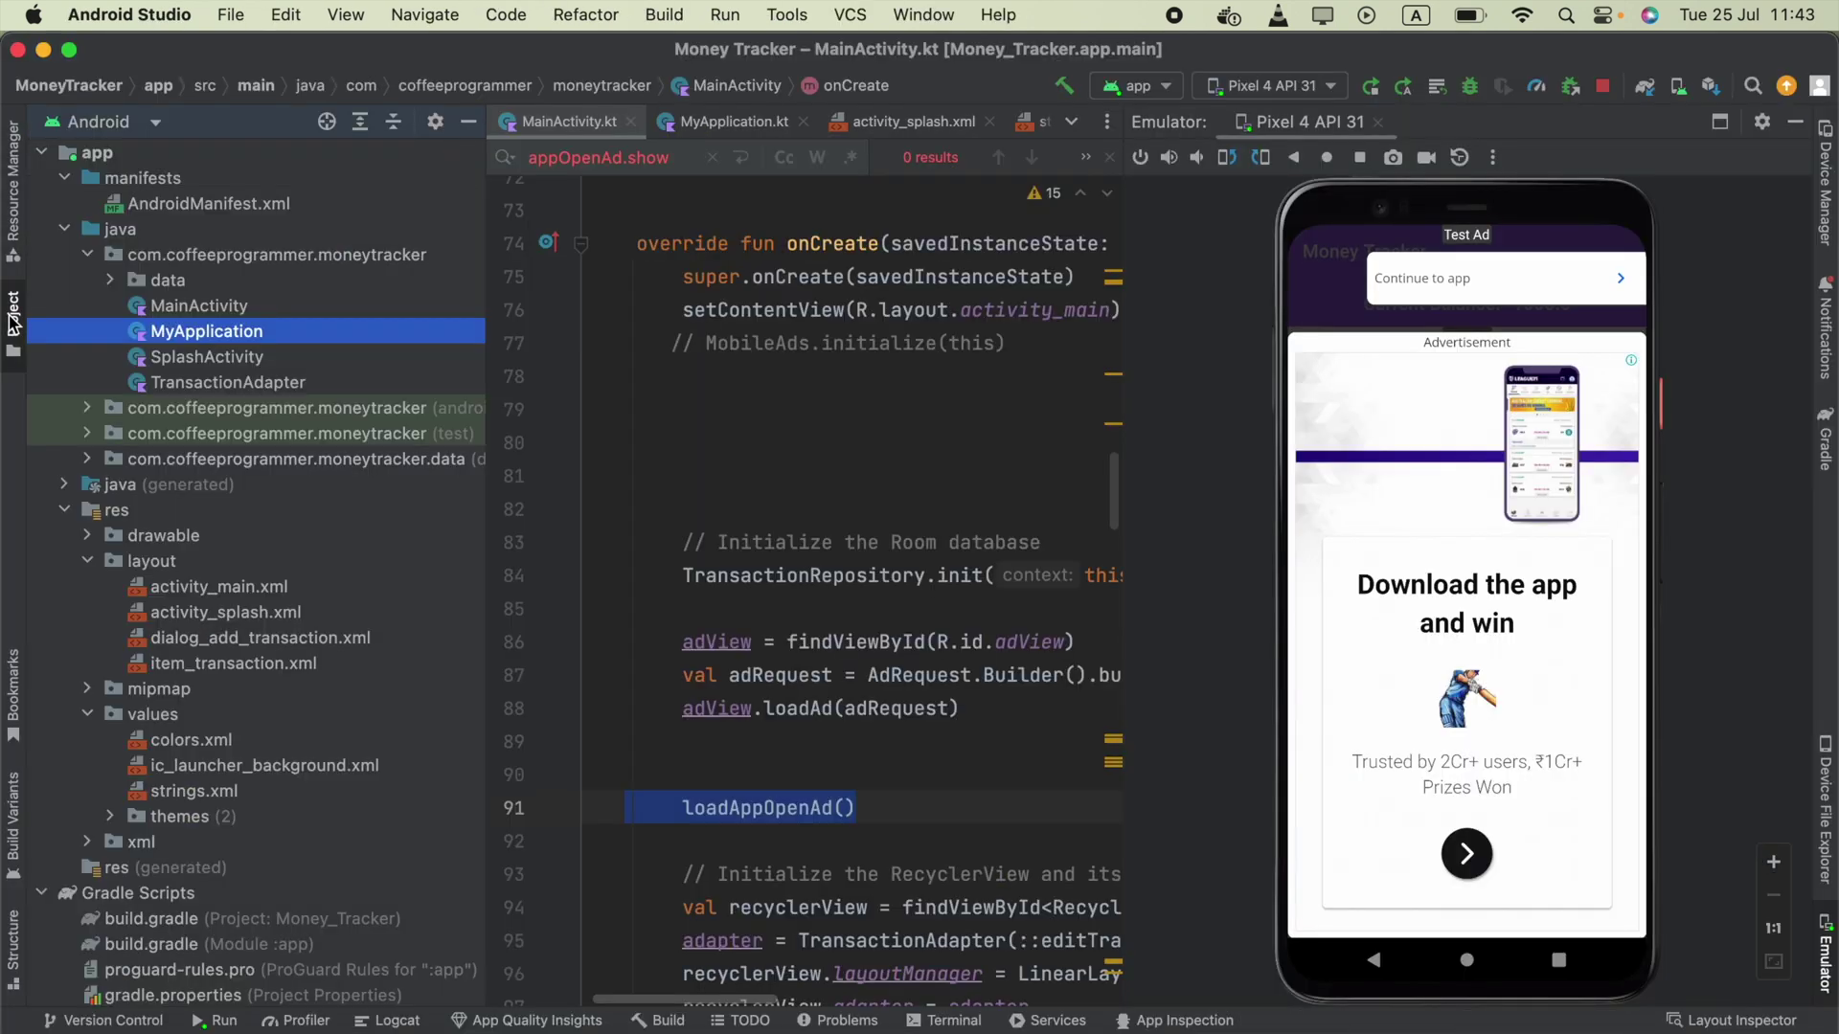
{"action": "left_click", "coordinate": [101, 122]}
{"action": "left_click", "coordinate": [108, 125]}
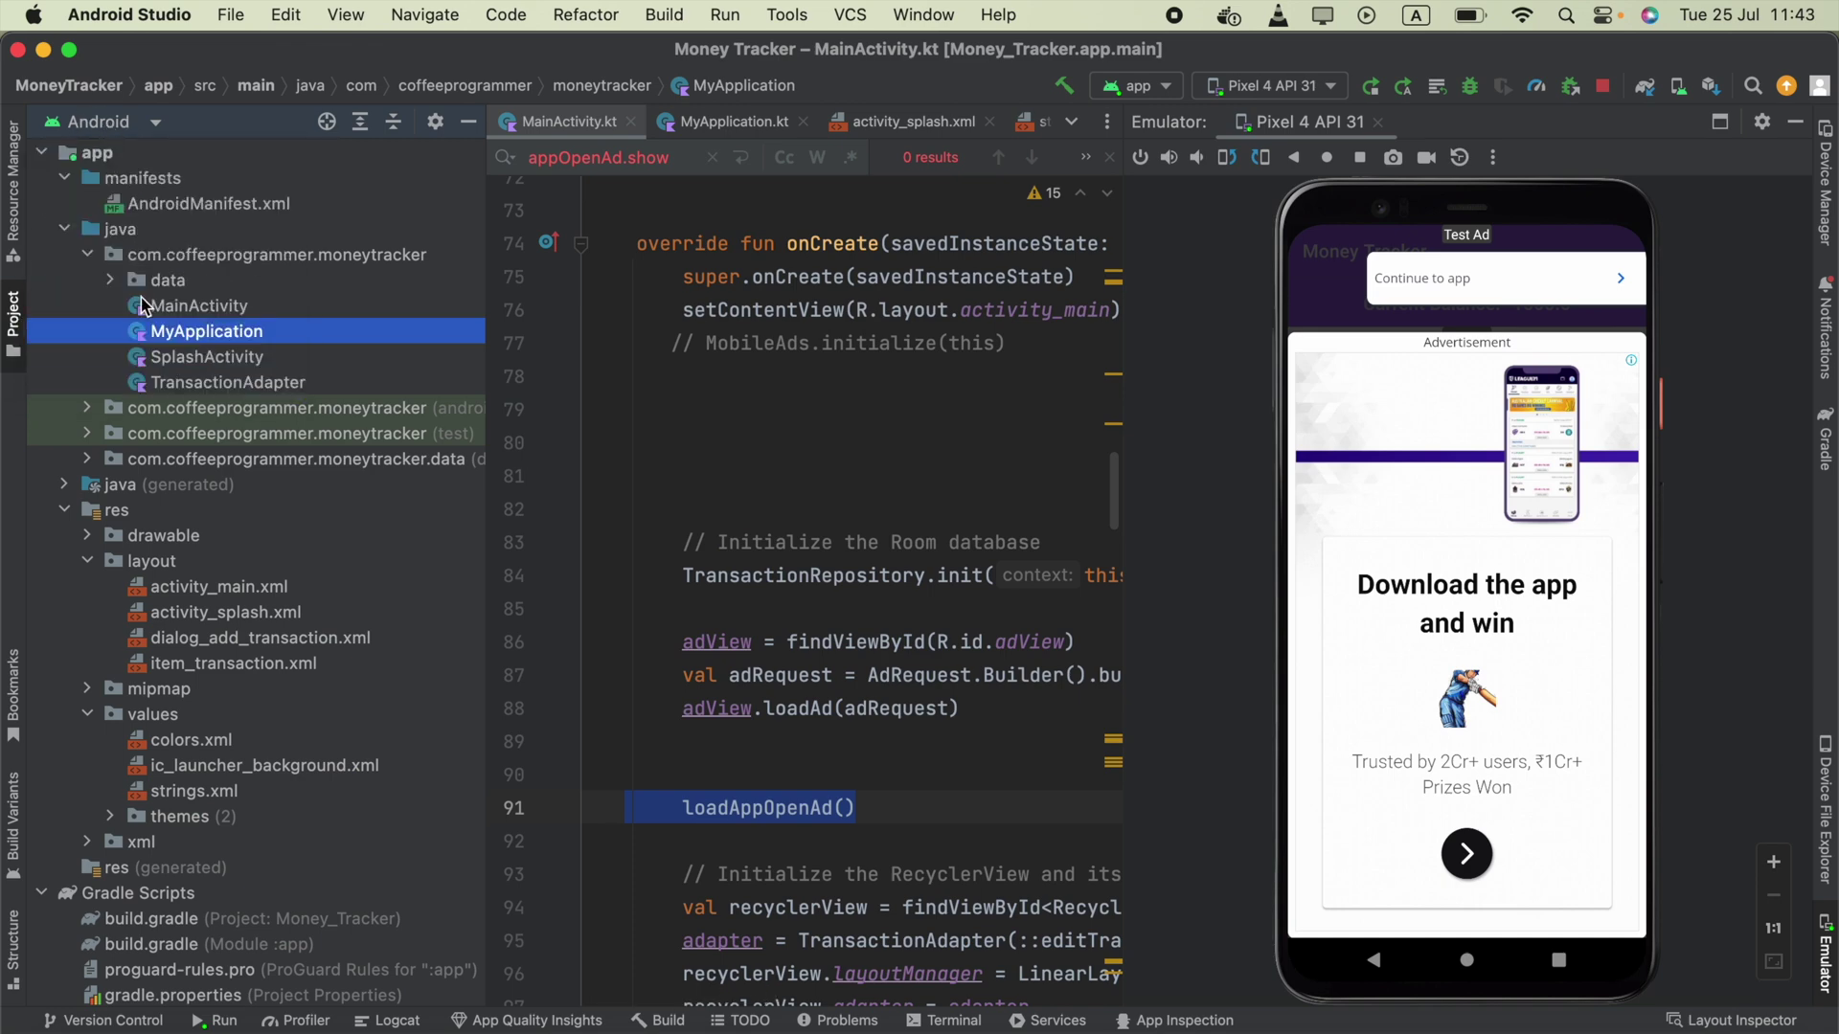
{"action": "scroll", "coordinate": [194, 353], "scroll_direction": "down", "scroll_amount": 3}
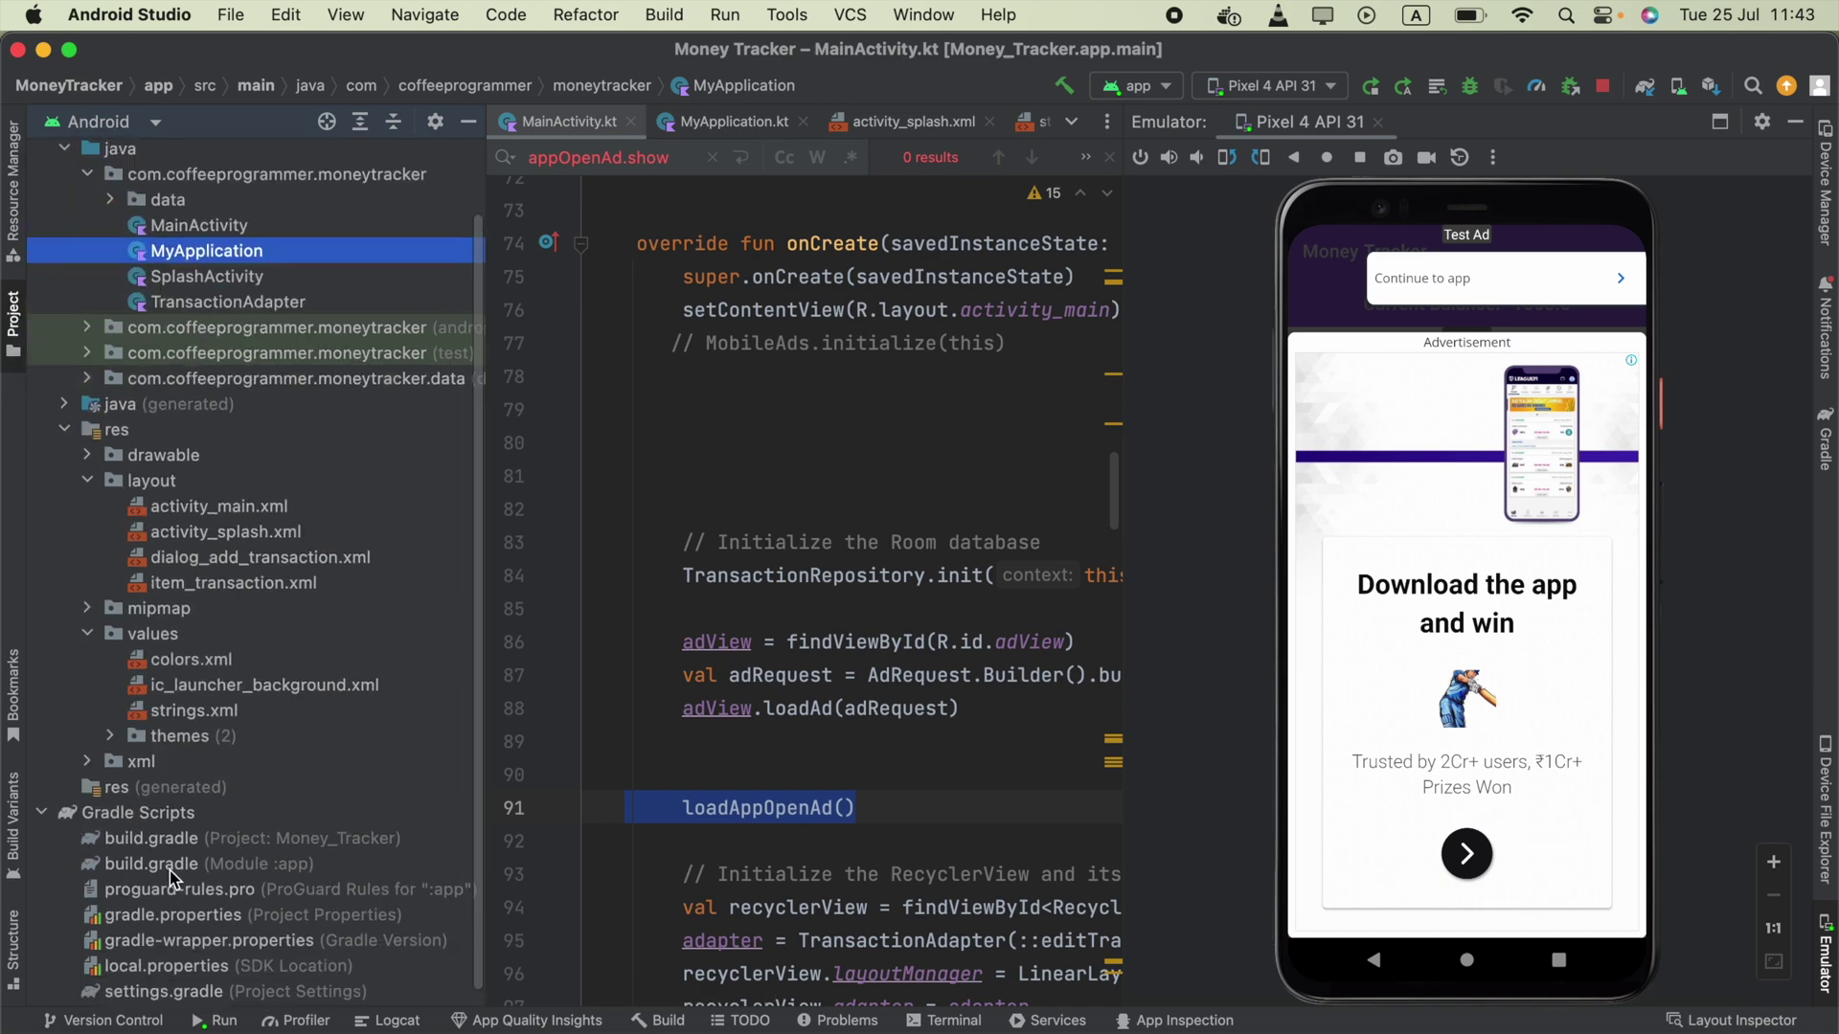
{"action": "double_click", "coordinate": [171, 868]}
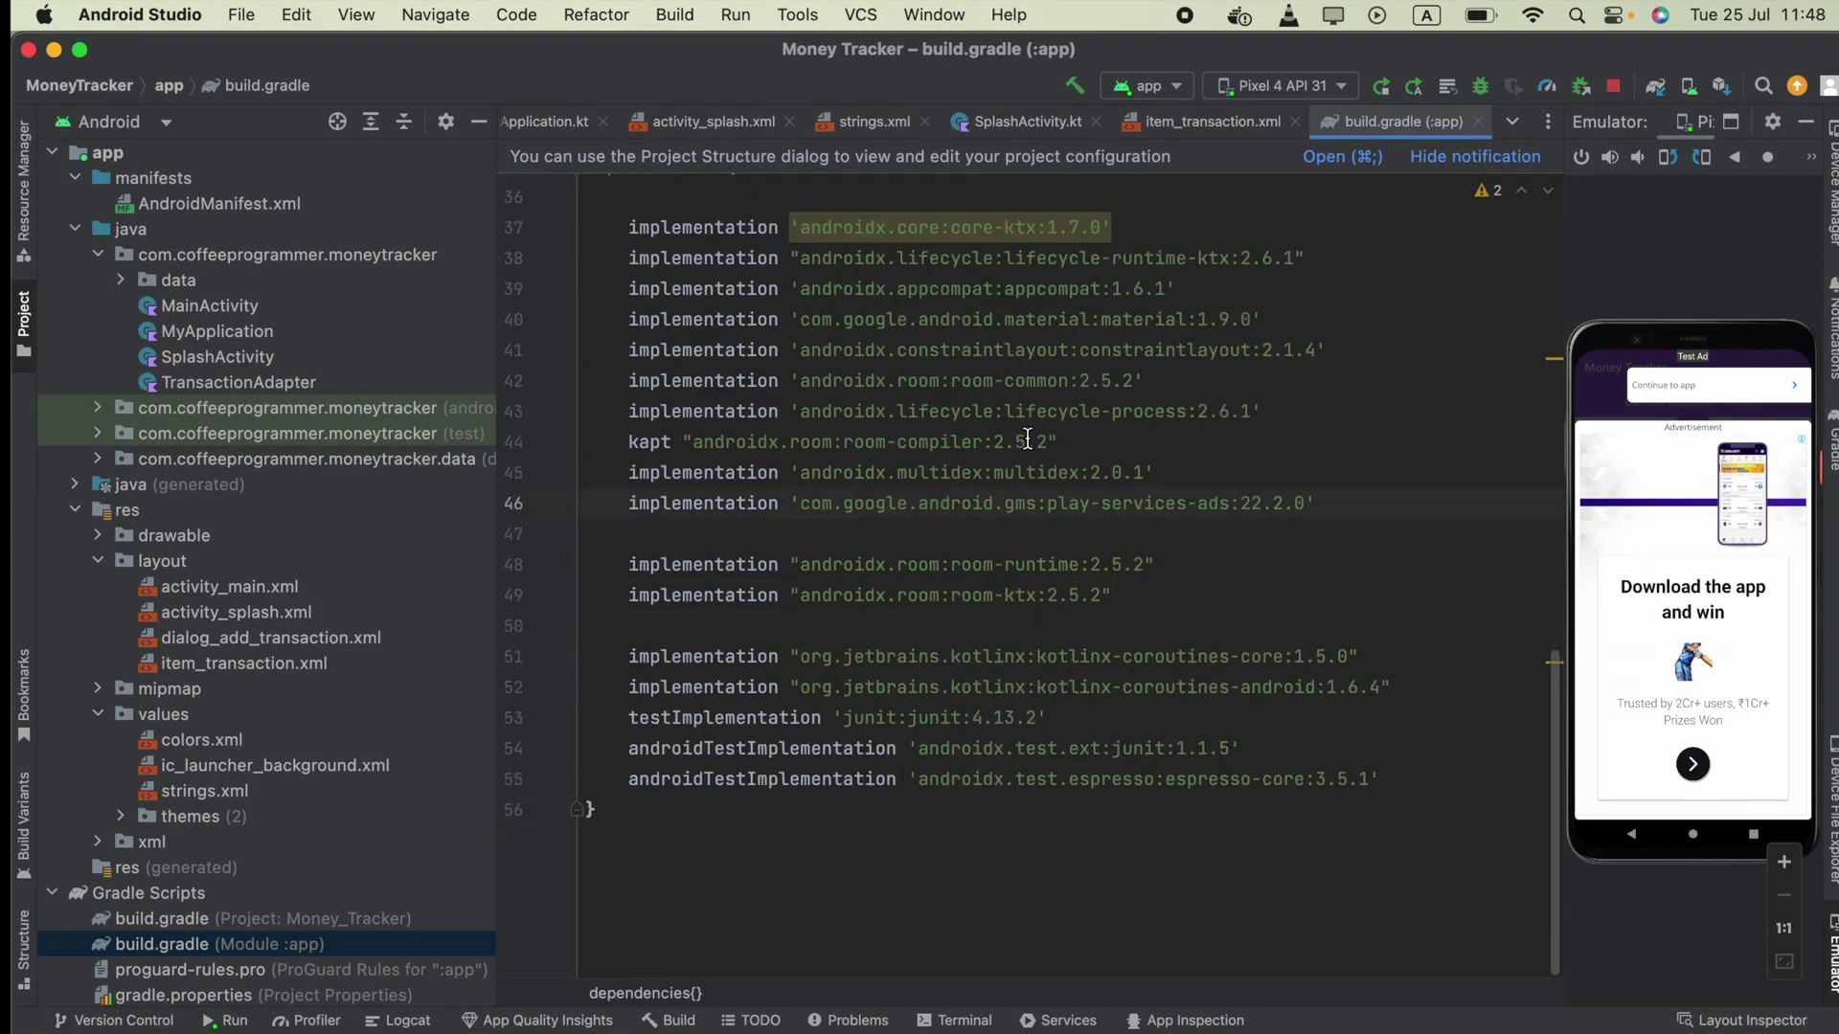
{"action": "scroll", "coordinate": [1026, 440], "scroll_direction": "up", "scroll_amount": 3}
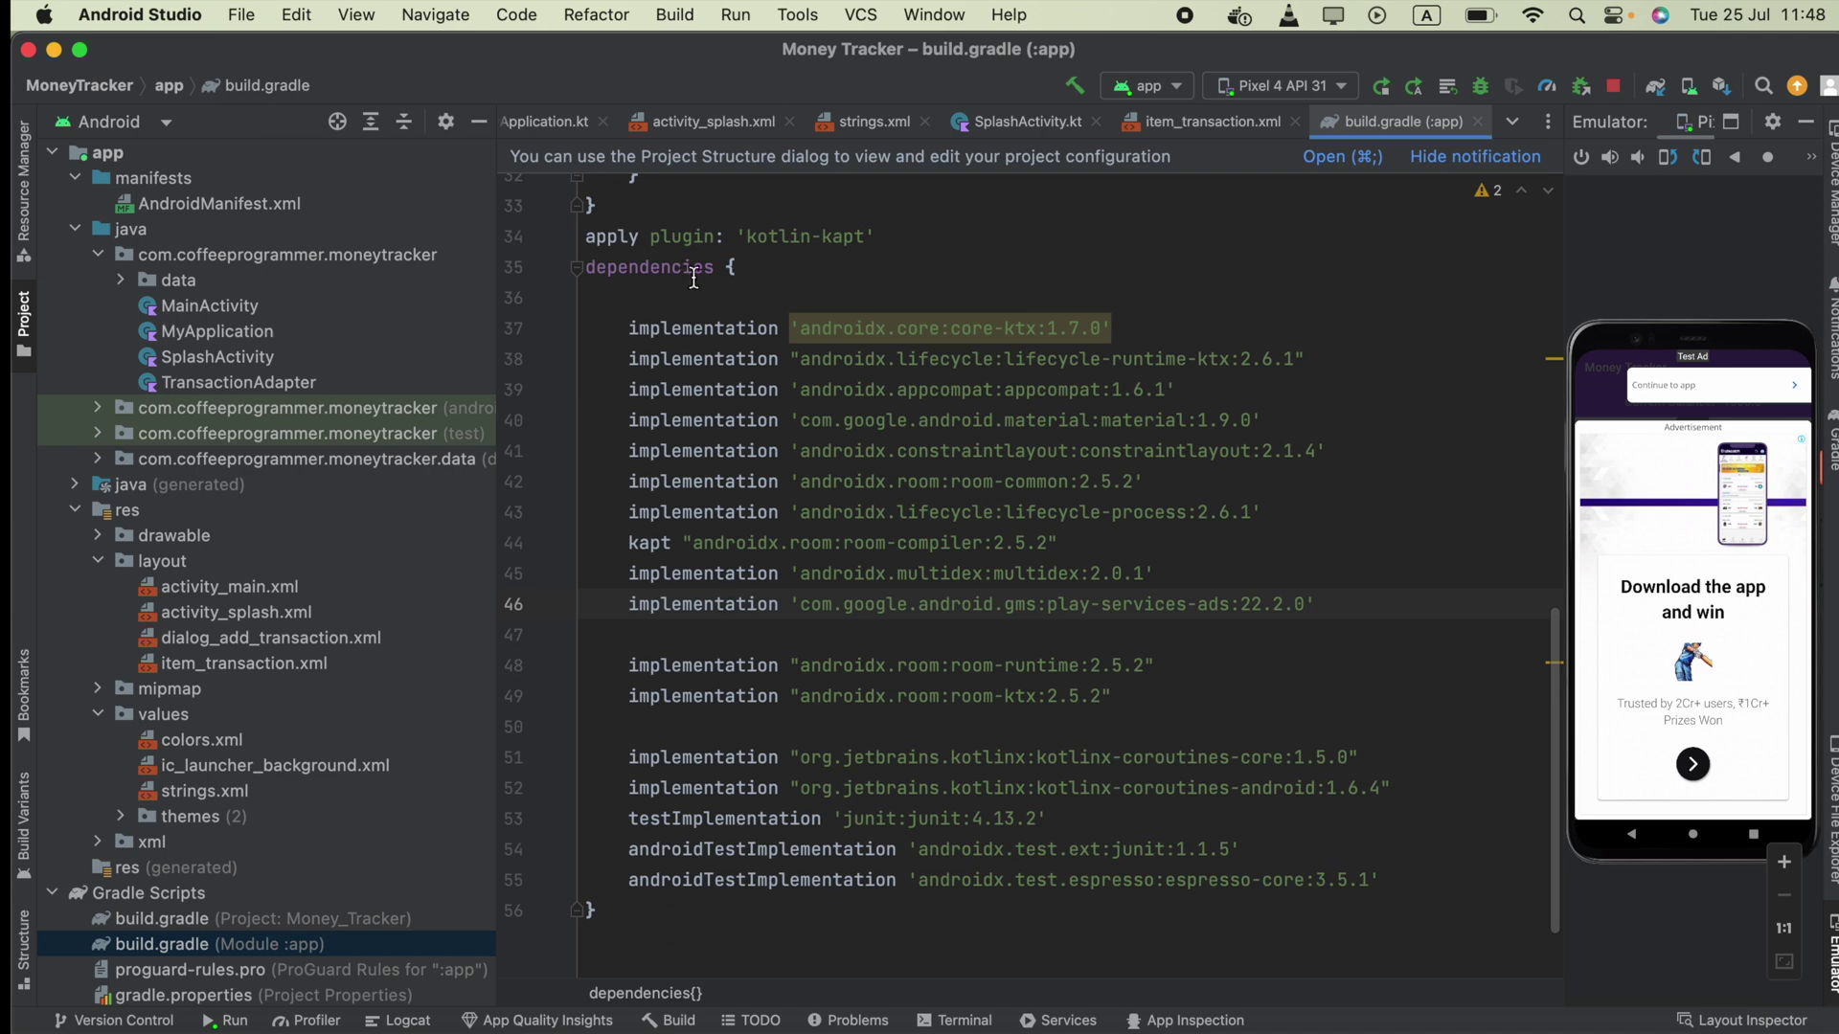
{"action": "double_click", "coordinate": [692, 279]}
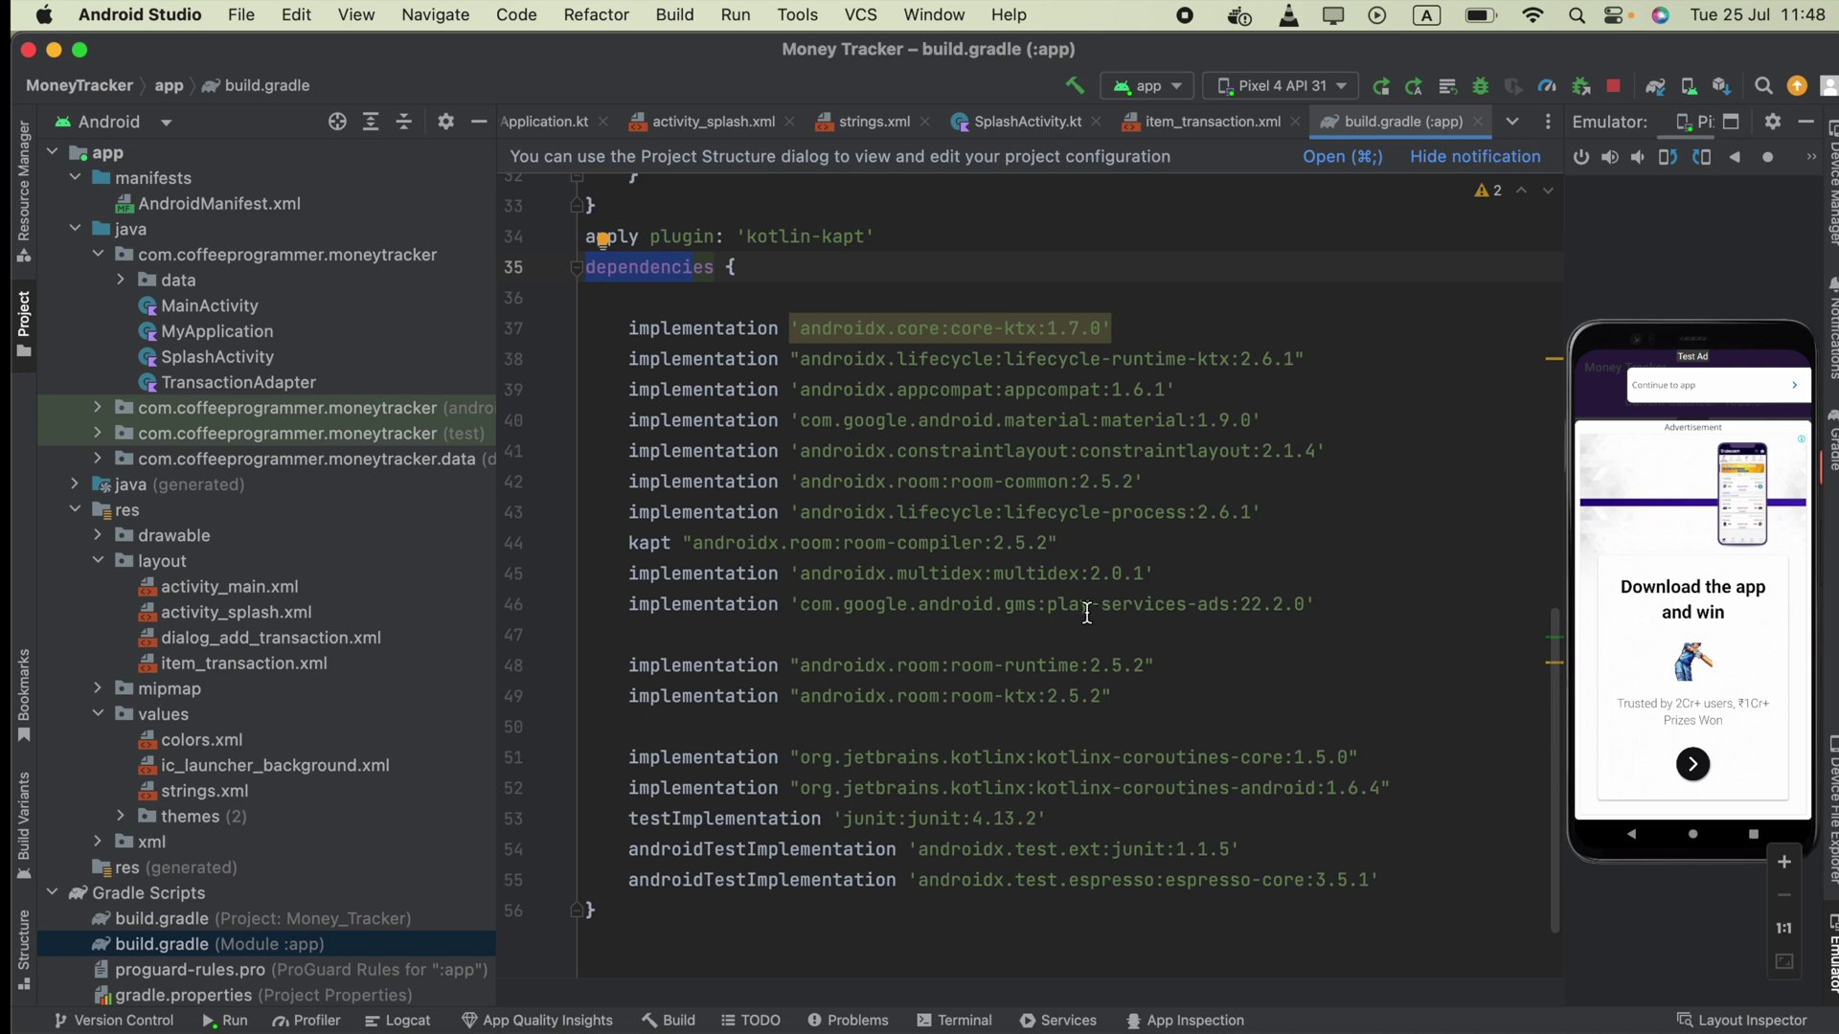
{"action": "left_click_drag", "start_coordinate": [660, 604], "coordinate": [1503, 599]}
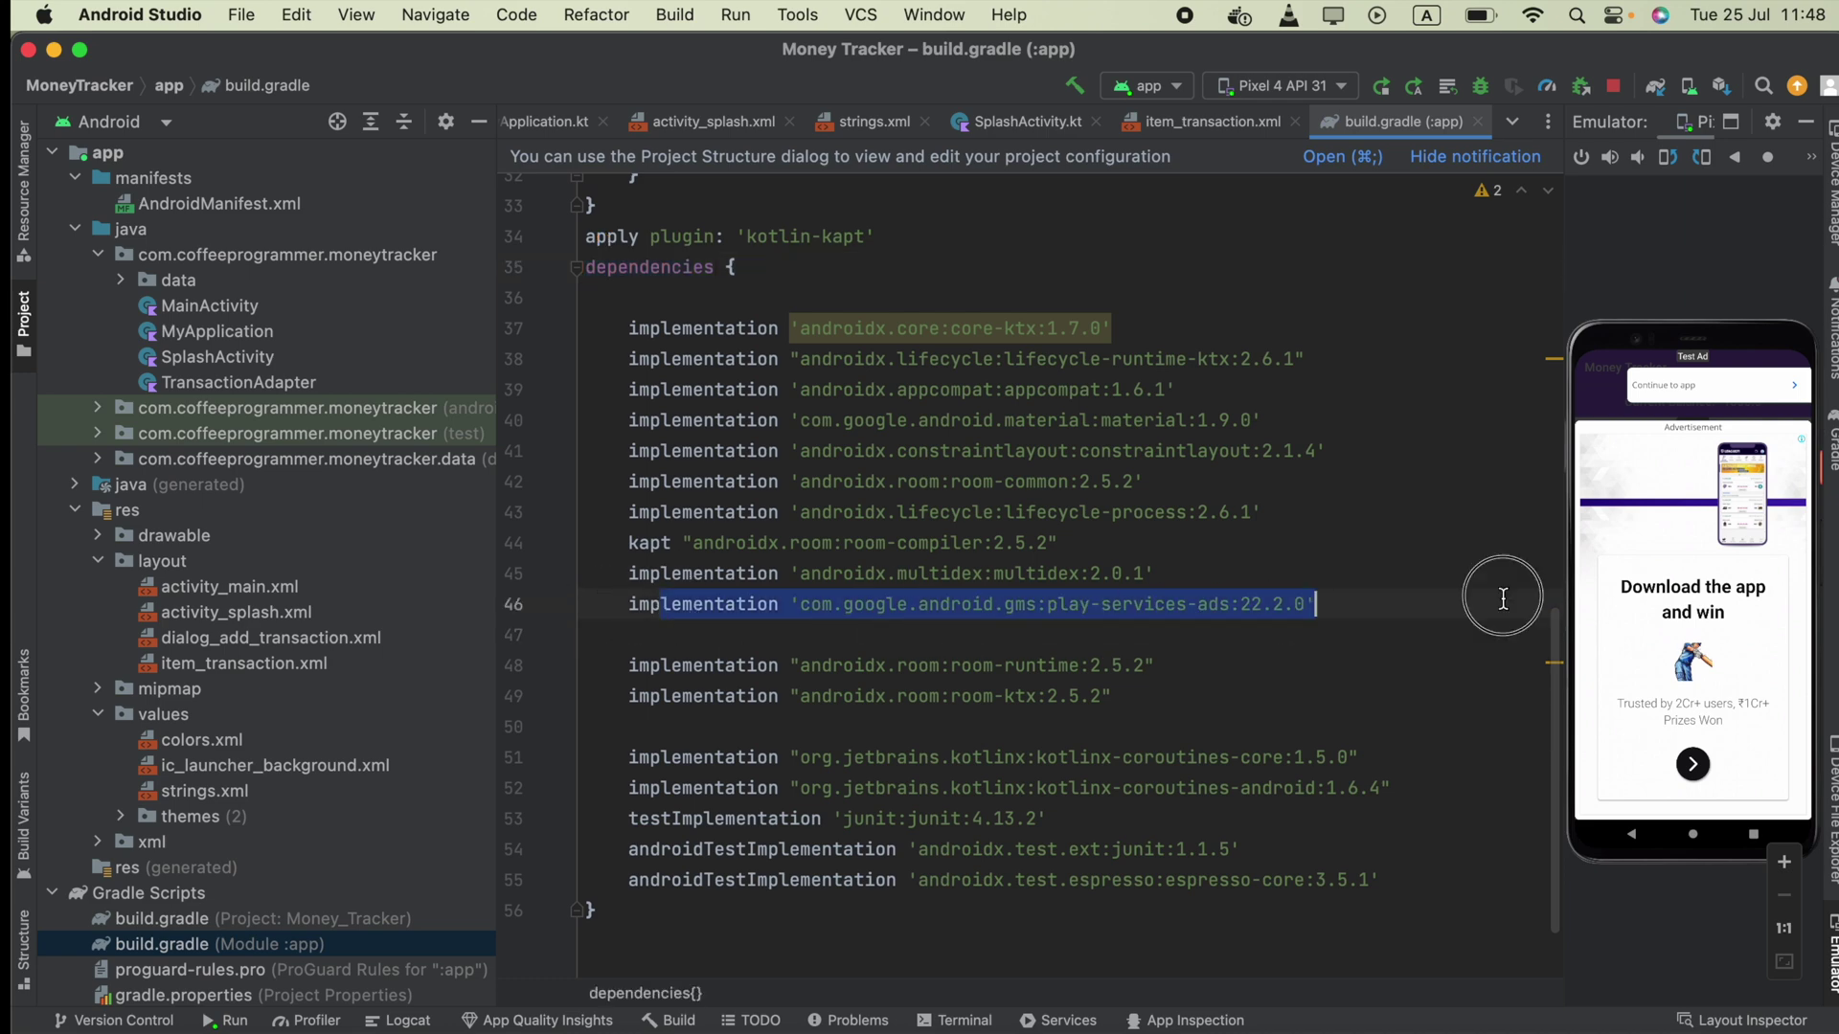
{"action": "double_click", "coordinate": [210, 307]}
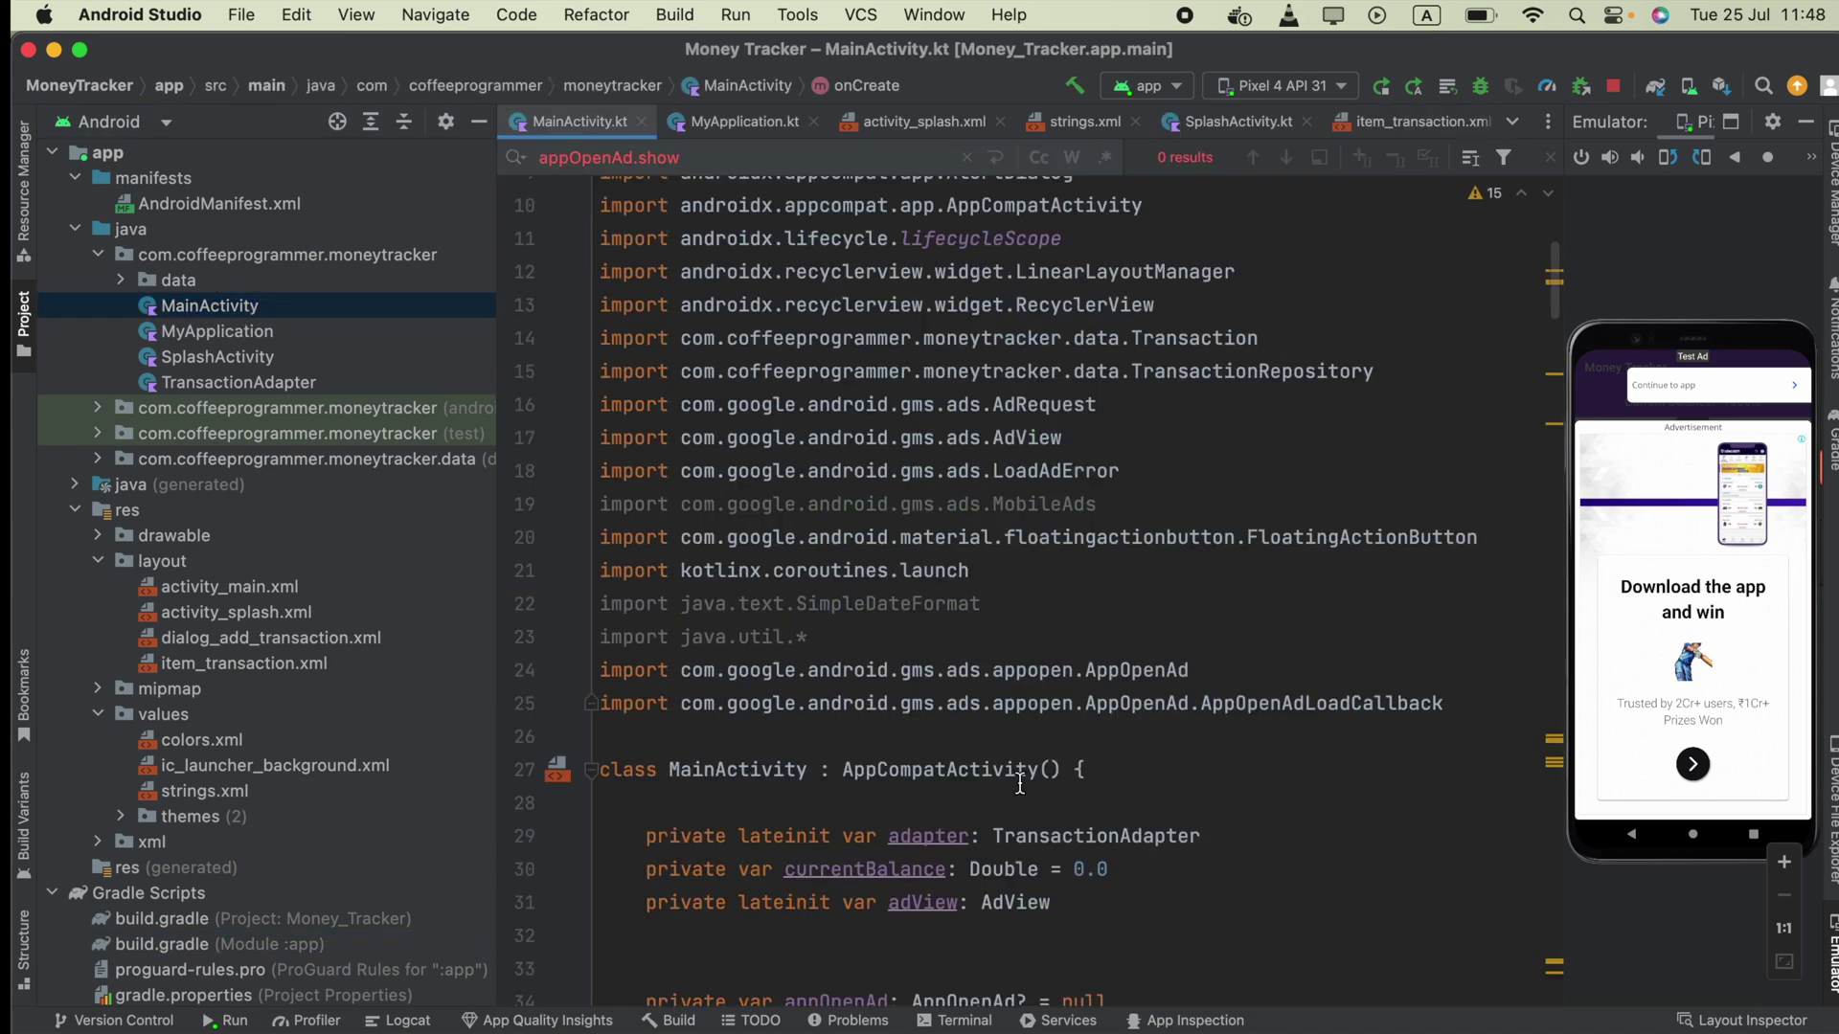
{"action": "scroll", "coordinate": [1358, 805], "scroll_direction": "down", "scroll_amount": 2}
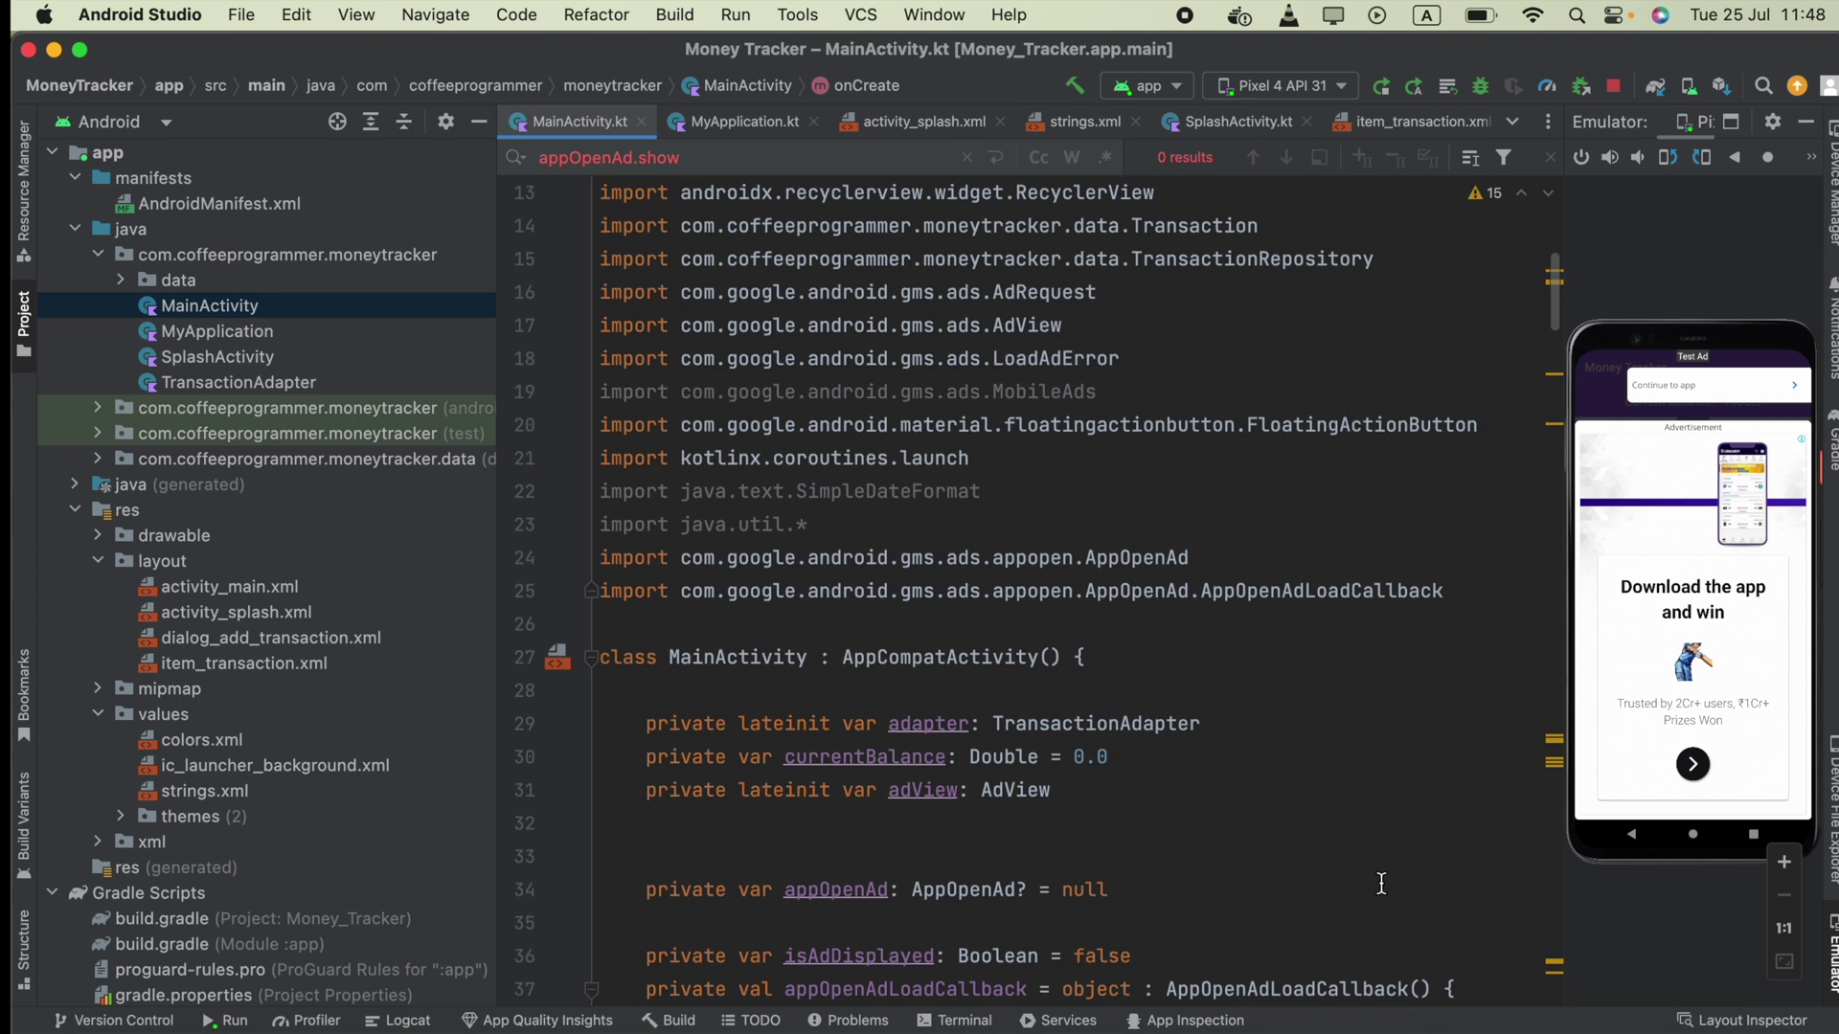
{"action": "scroll", "coordinate": [1386, 883], "scroll_direction": "up", "scroll_amount": 5}
{"action": "left_click", "coordinate": [1611, 1026]}
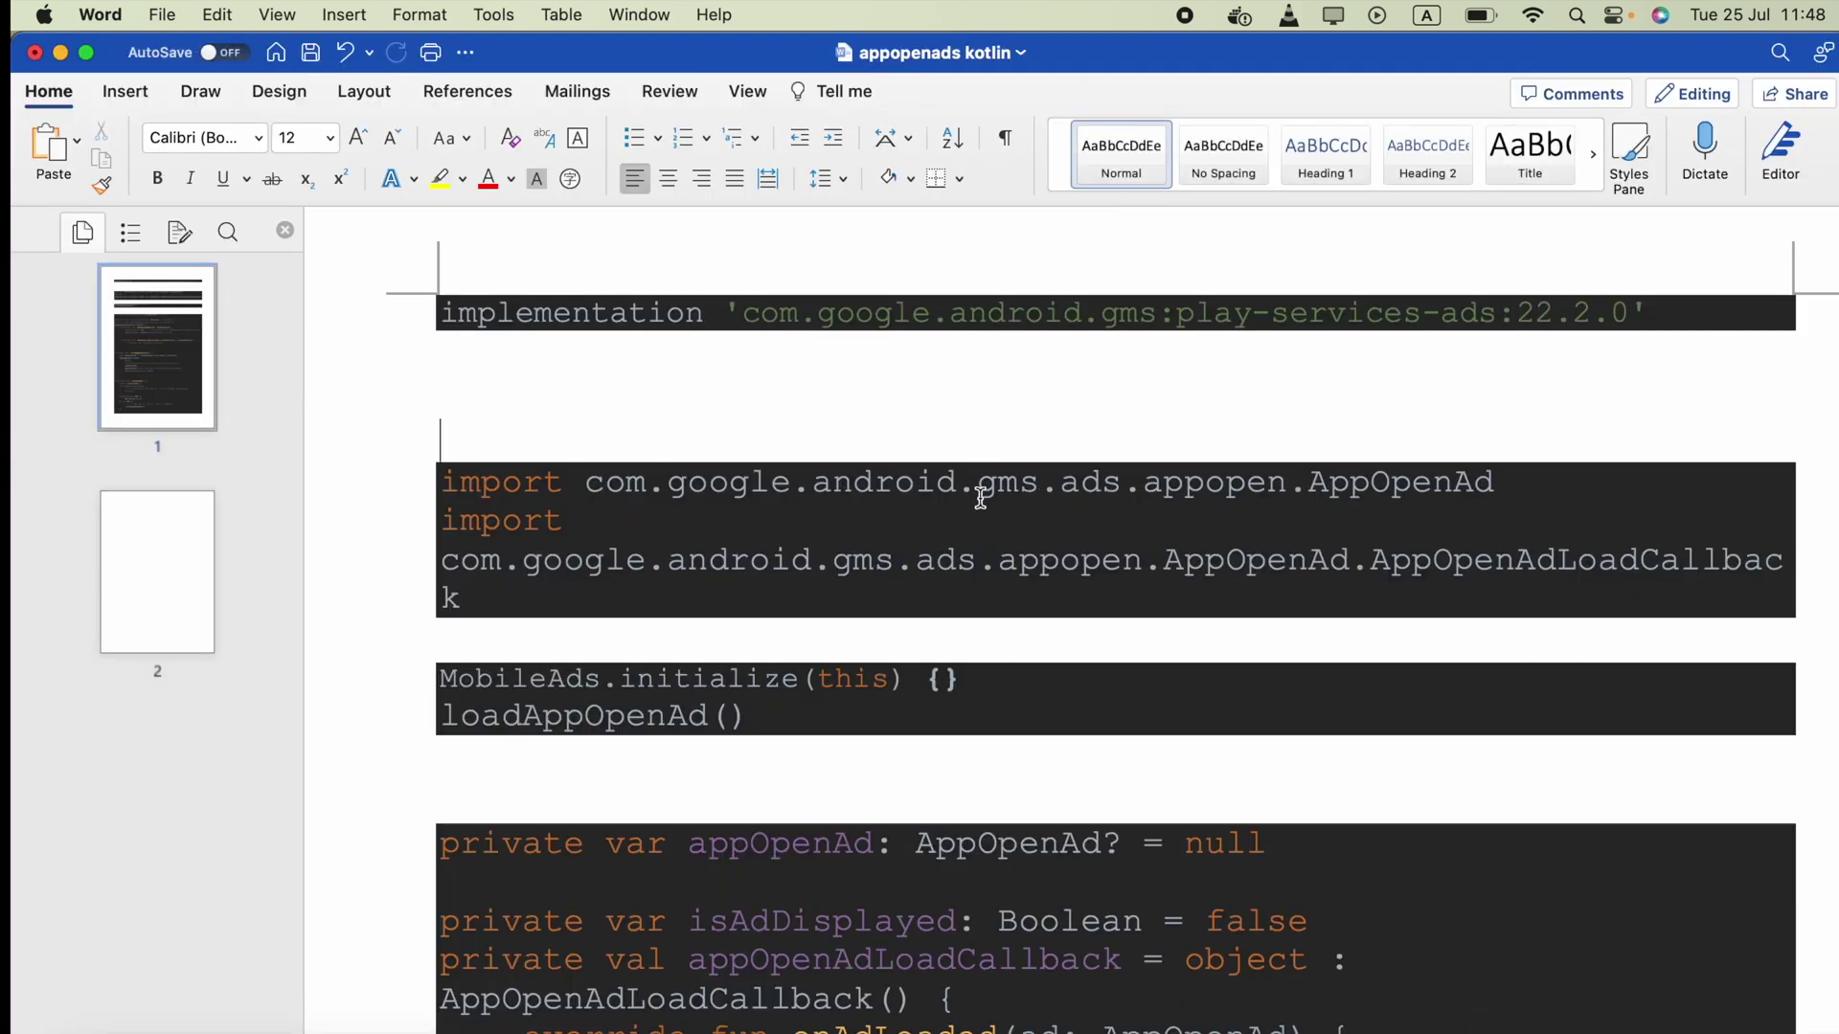
Select and copy both AppOpenAd import lines in the Word snippets document
{"action": "double_click", "coordinate": [514, 531]}
{"action": "left_click", "coordinate": [566, 593]}
{"action": "left_click_drag", "start_coordinate": [475, 601], "coordinate": [434, 482]}
{"action": "key", "text": "ctrl+c"}
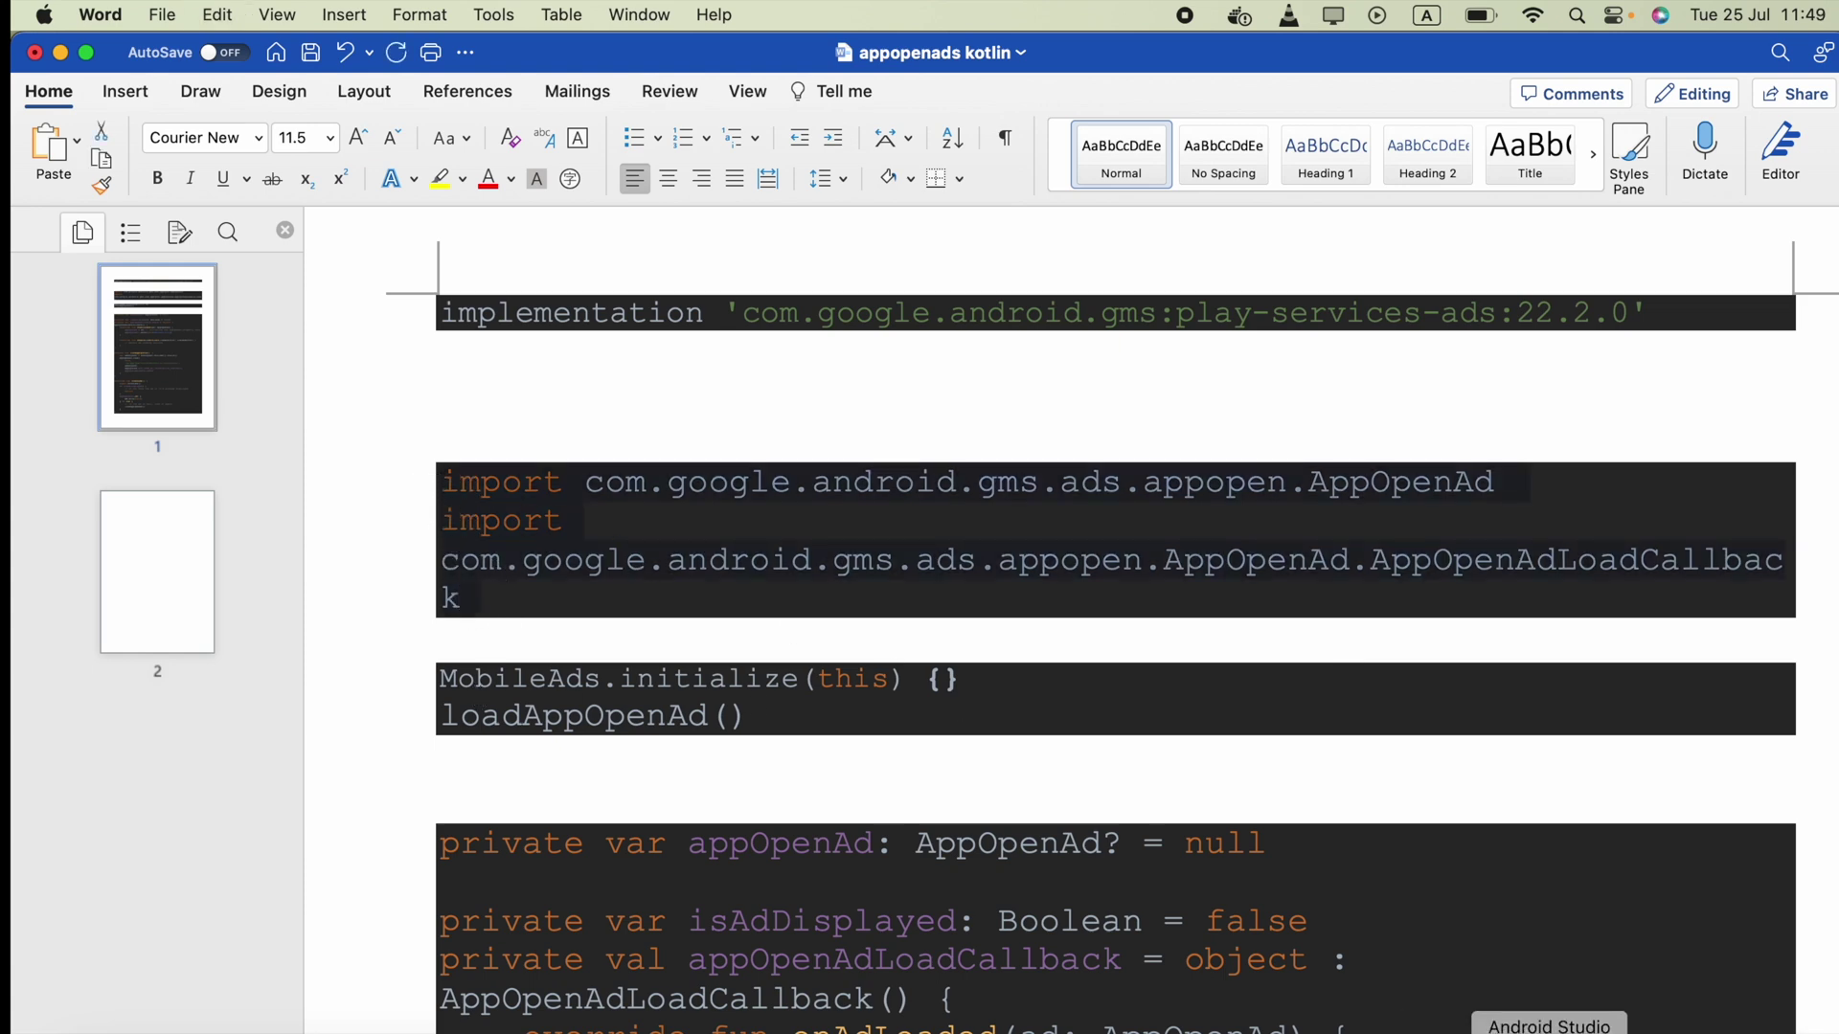
{"action": "left_click", "coordinate": [1551, 1029]}
{"action": "scroll", "coordinate": [617, 619], "scroll_direction": "down", "scroll_amount": 2}
{"action": "scroll", "coordinate": [617, 623], "scroll_direction": "down", "scroll_amount": 5}
{"action": "scroll", "coordinate": [617, 622], "scroll_direction": "down", "scroll_amount": 2}
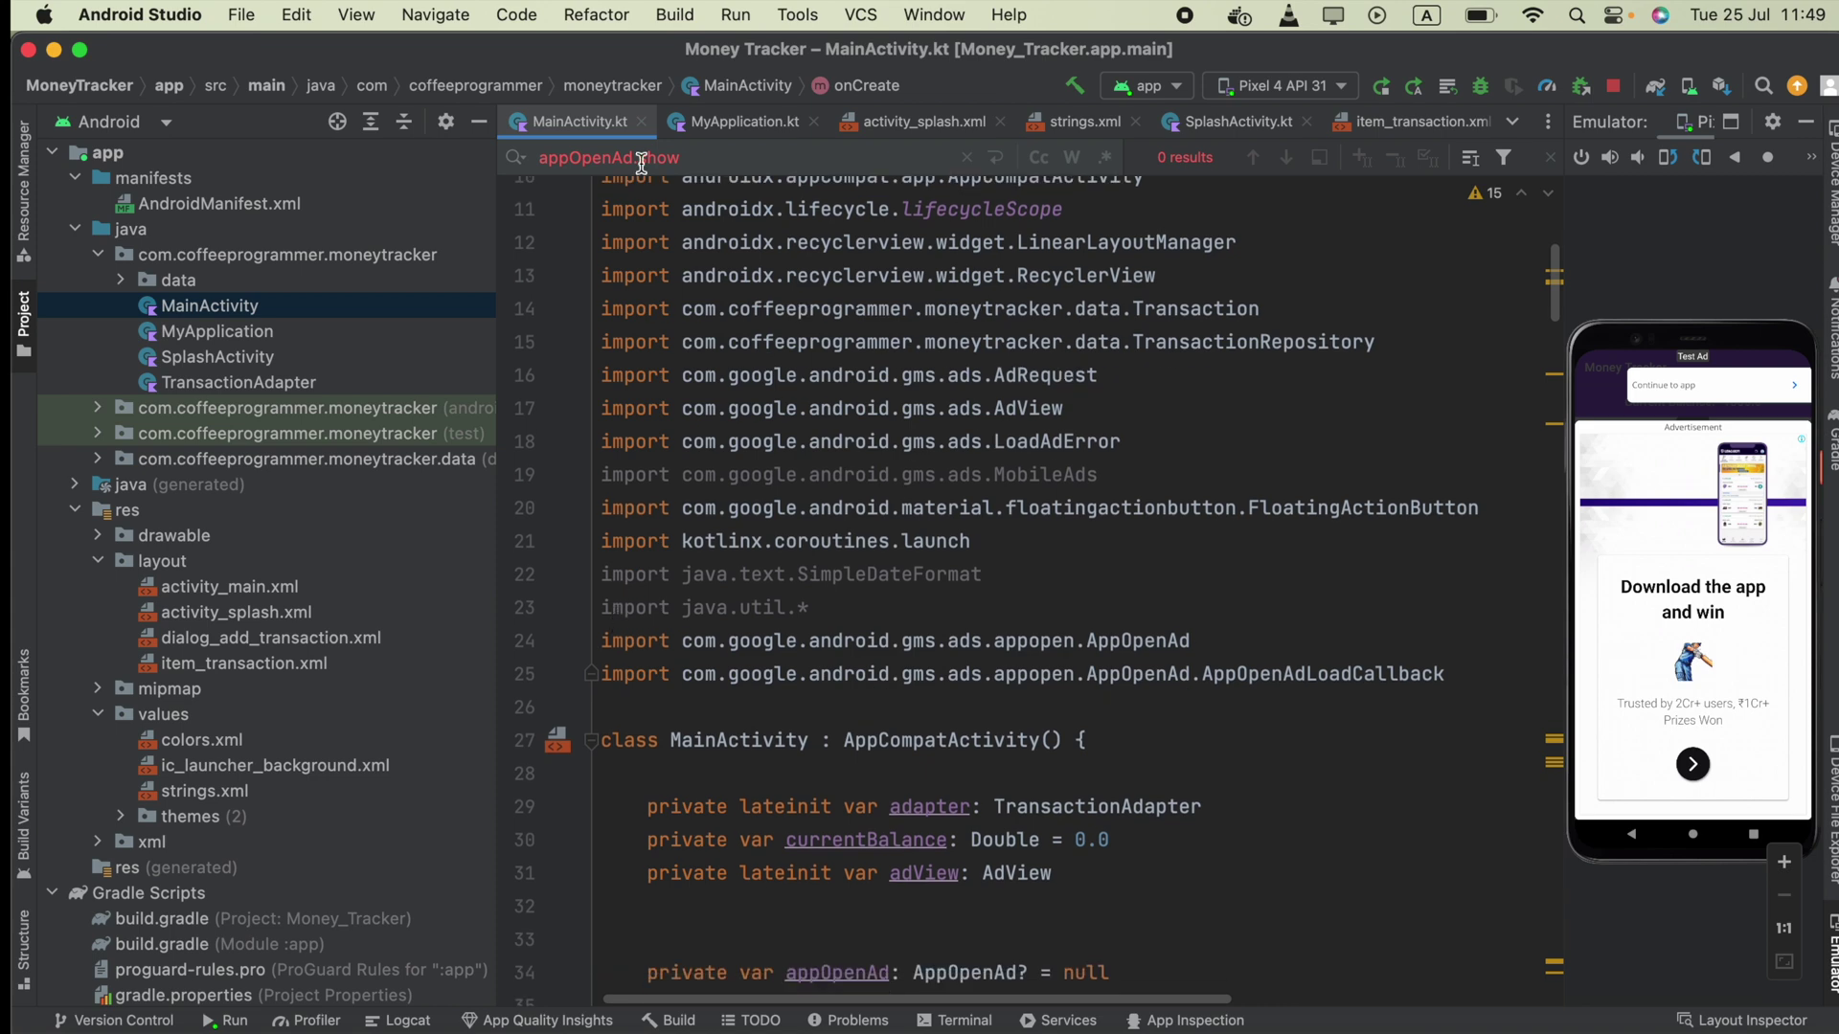
Paste the AppOpenAd imports at line 26, undo the duplicates, and rejoin the show line
{"action": "left_click", "coordinate": [684, 704]}
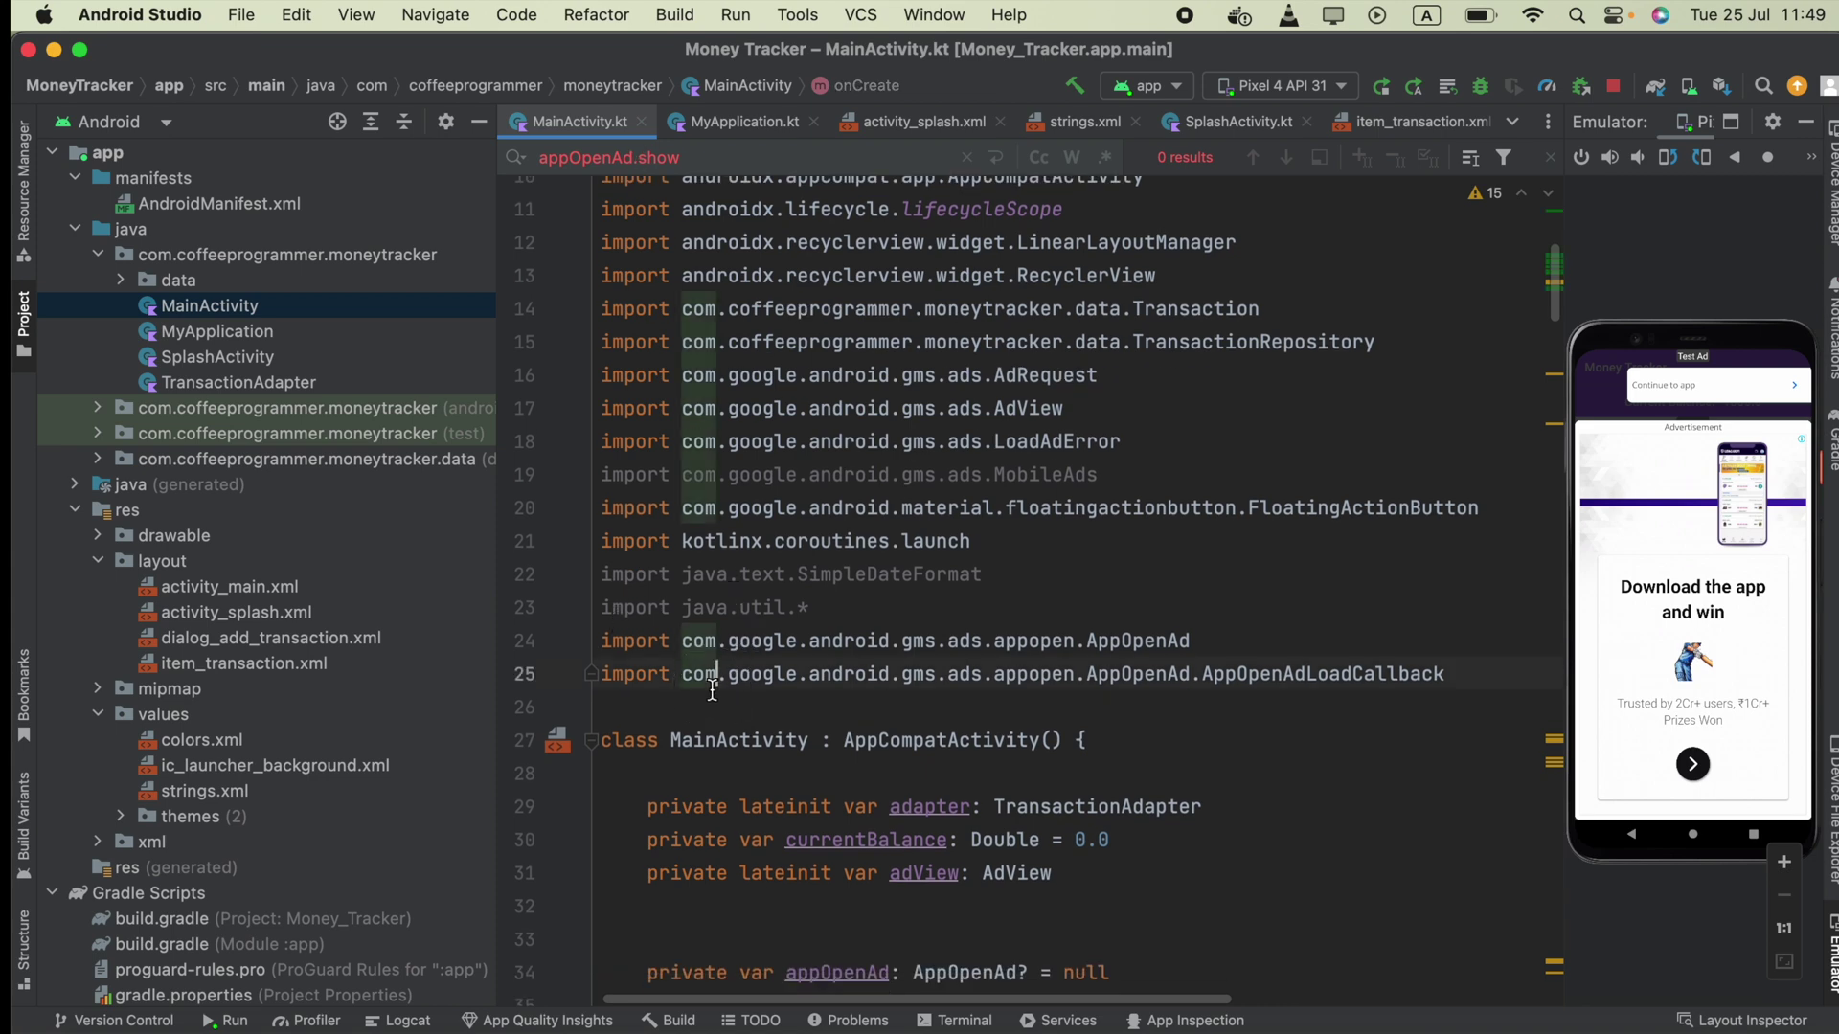
{"action": "key", "text": "ctrl+v"}
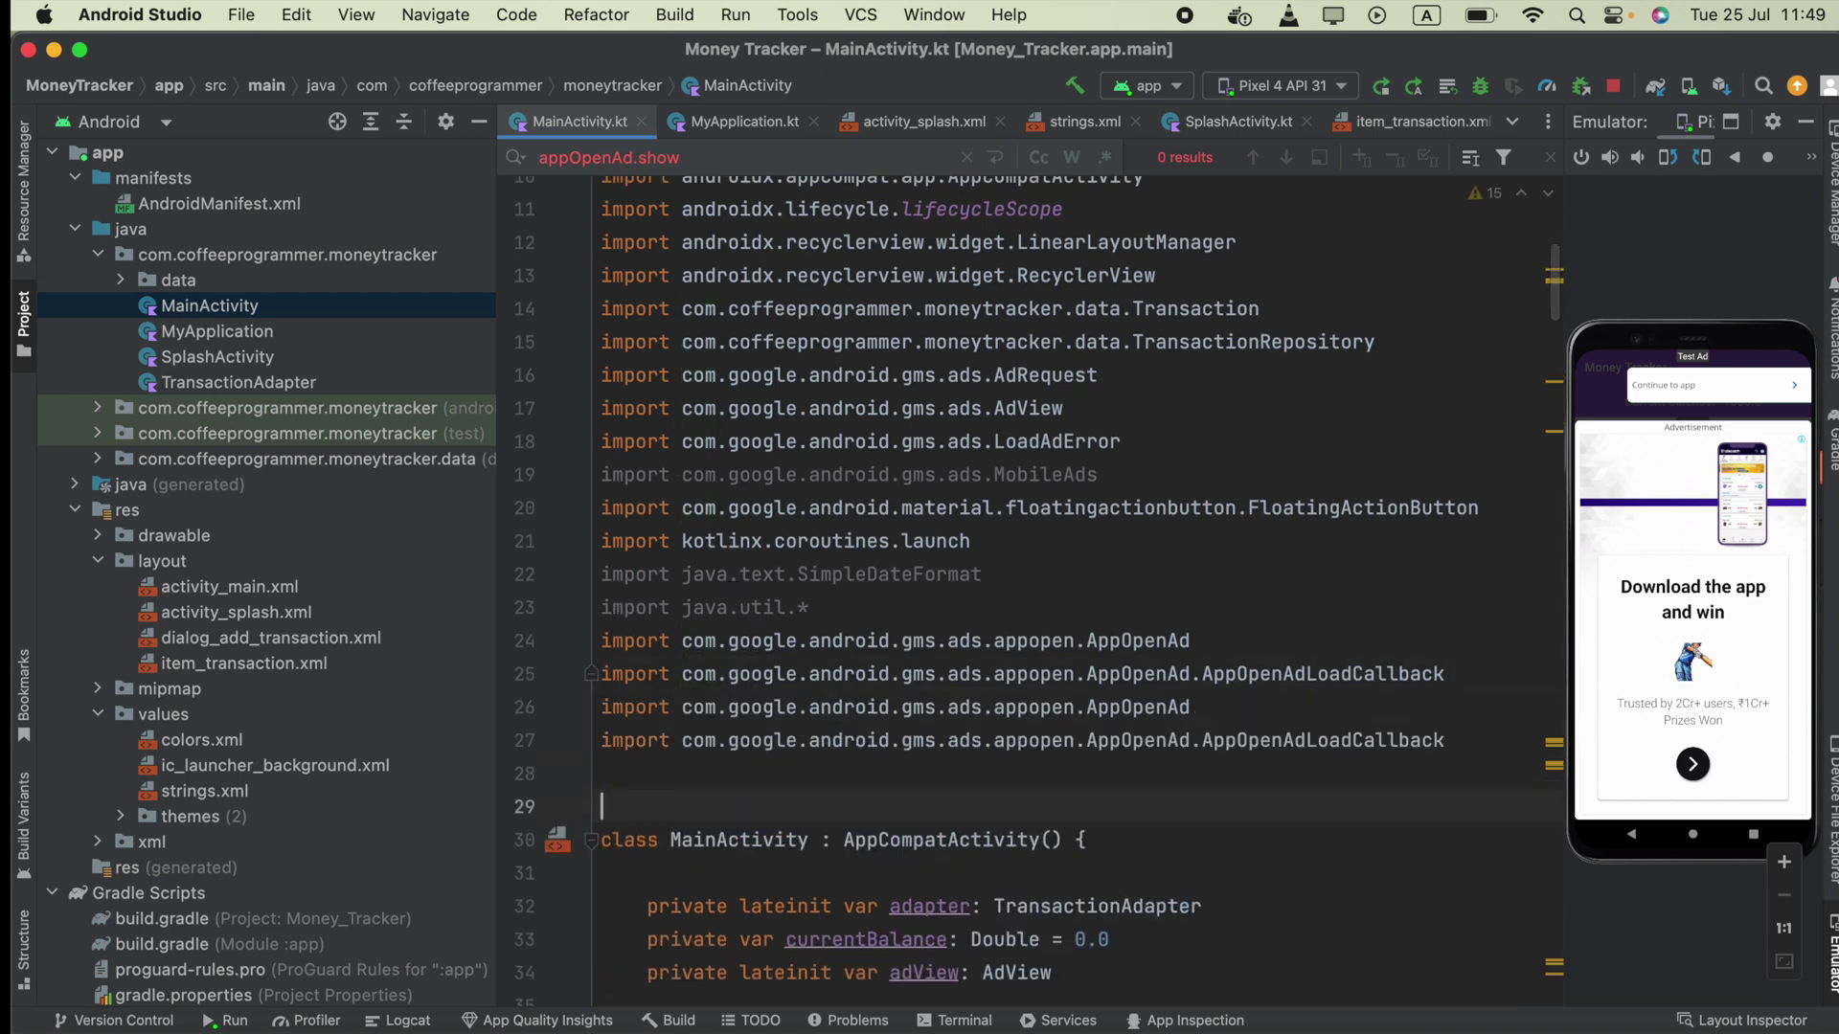
{"action": "scroll", "coordinate": [962, 736], "scroll_direction": "up", "scroll_amount": 3}
{"action": "scroll", "coordinate": [960, 737], "scroll_direction": "up", "scroll_amount": 2}
{"action": "scroll", "coordinate": [960, 736], "scroll_direction": "down", "scroll_amount": 2}
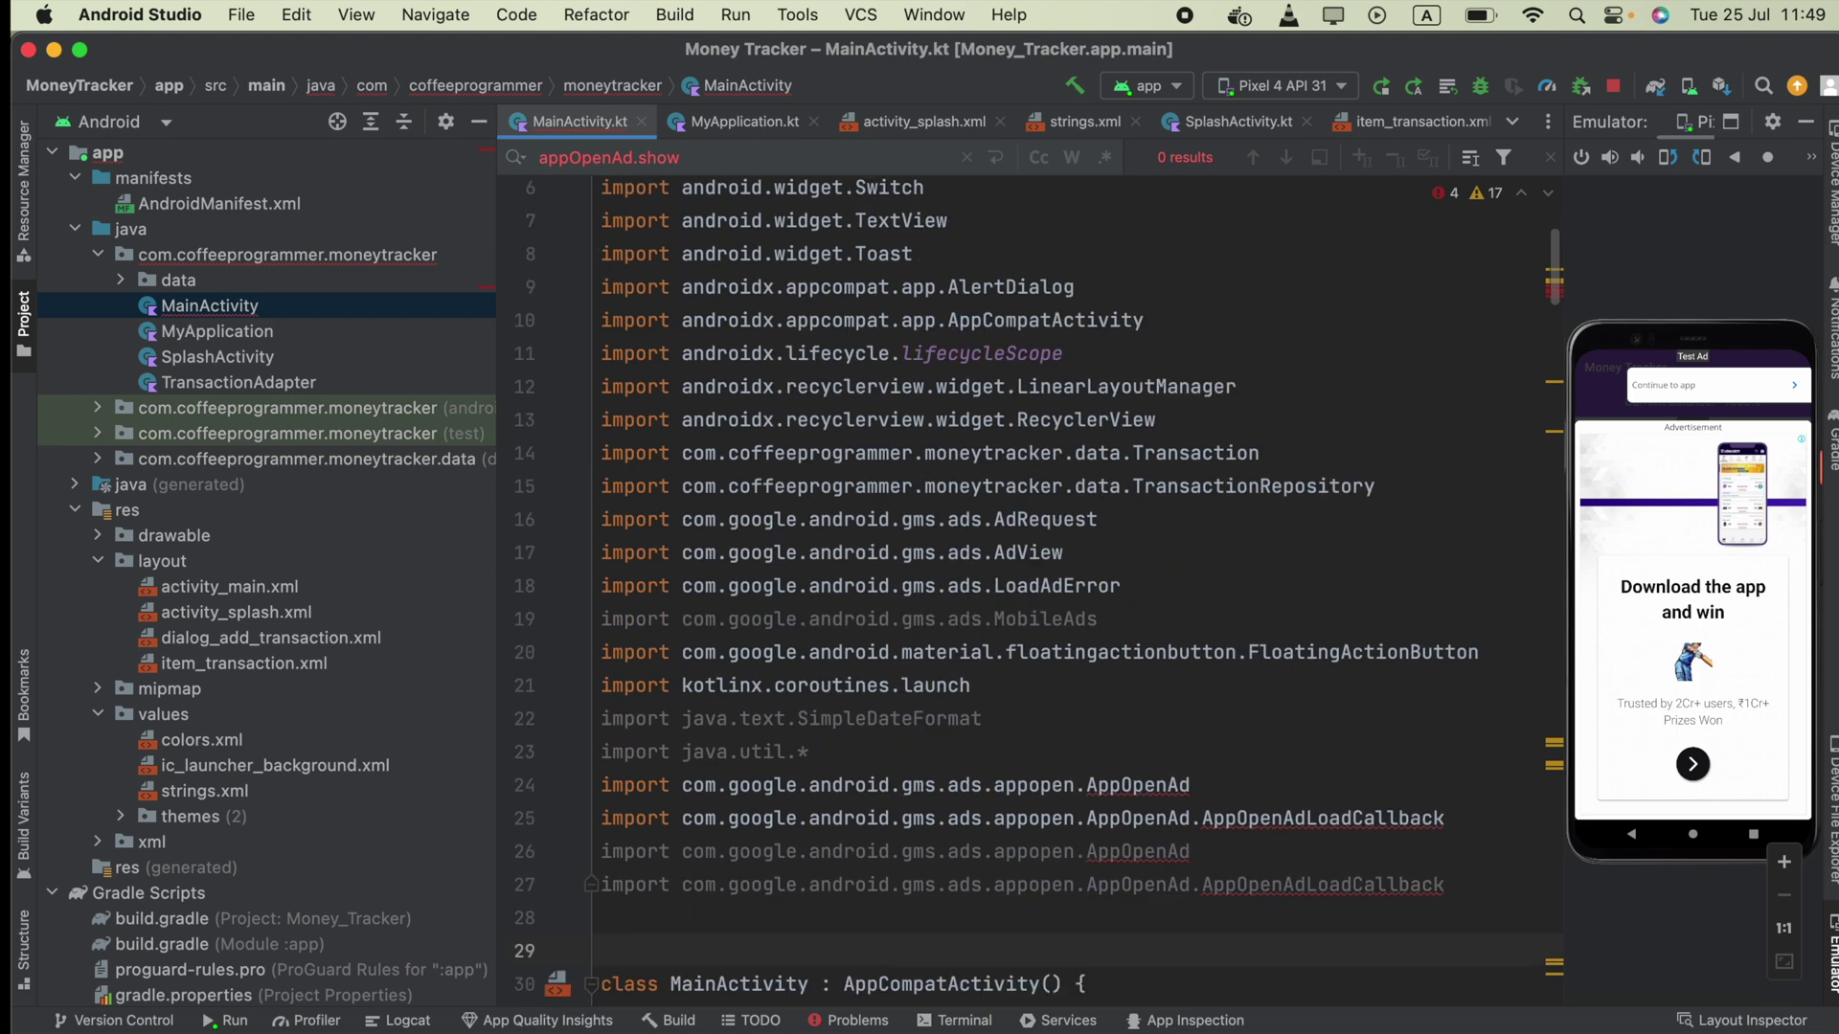
{"action": "key", "text": "ctrl+z"}
{"action": "key", "text": "ctrl+z"}
{"action": "key", "text": "ctrl+z"}
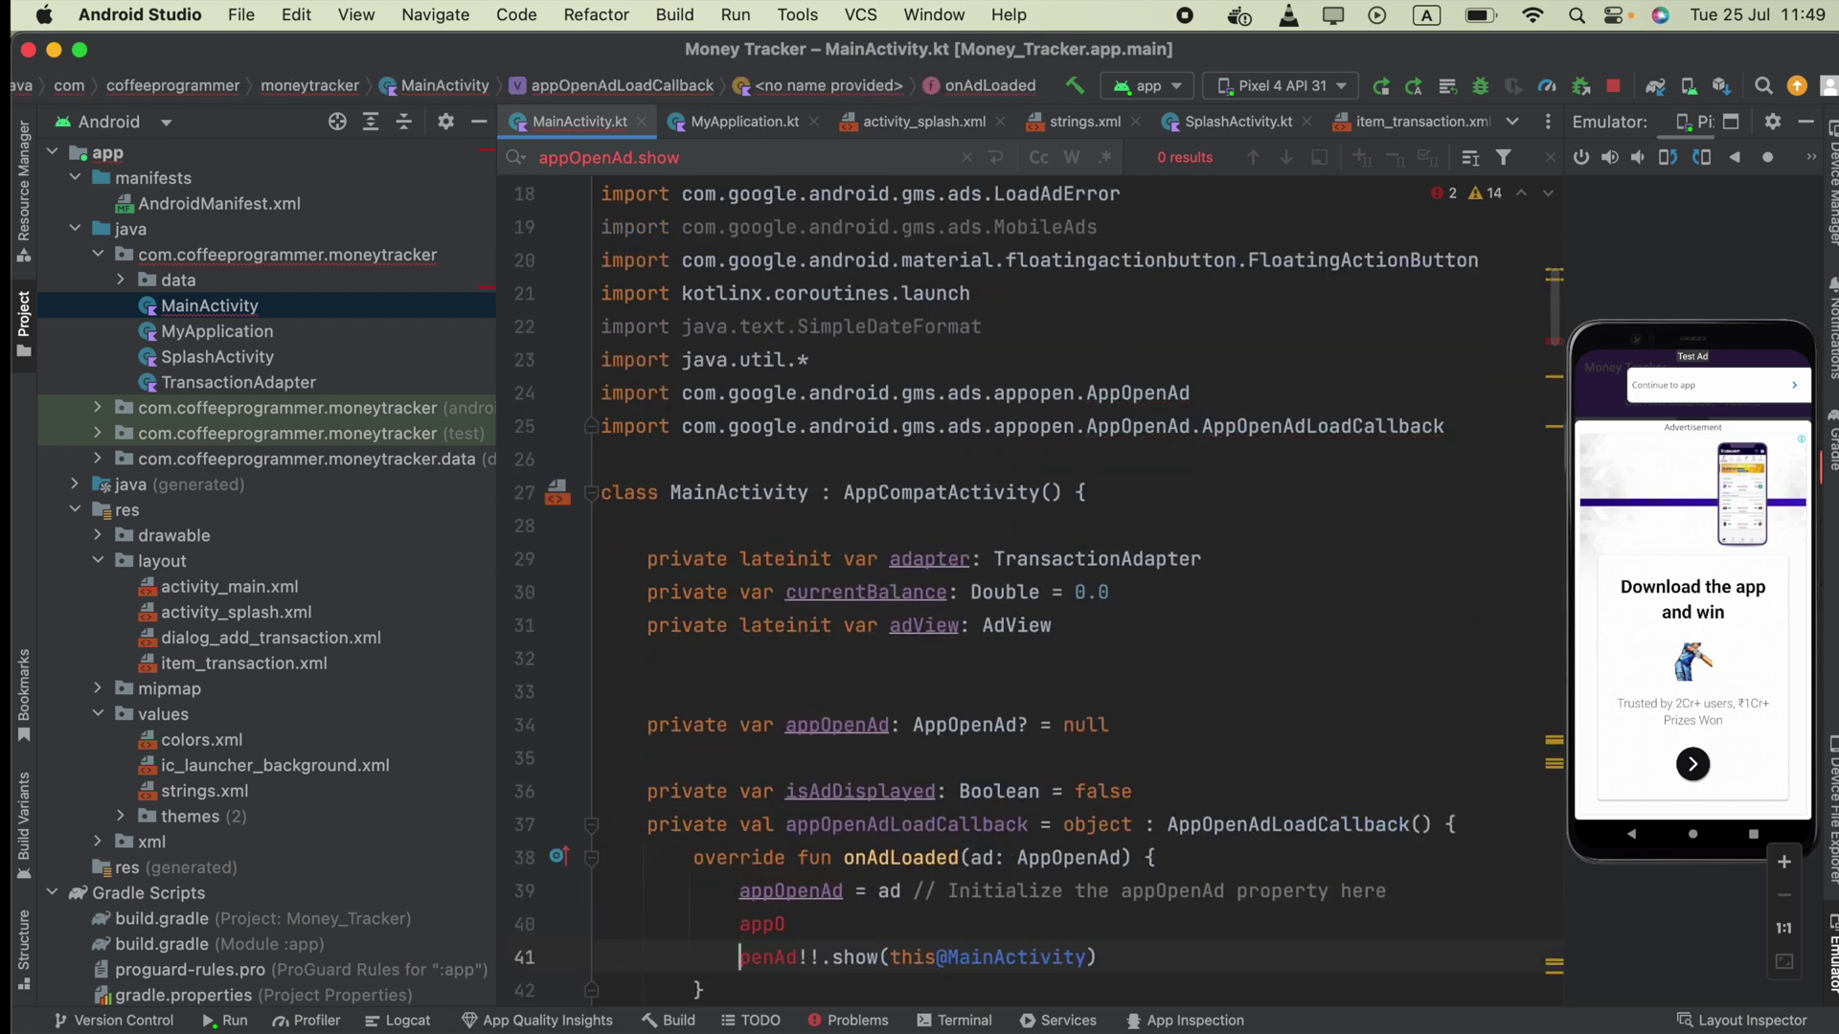
{"action": "key", "text": "BackSpace"}
Select the MobileAds.initialize(this) {} and loadAppOpenAd() lines in the Word snippets
{"action": "left_click", "coordinate": [1611, 1029]}
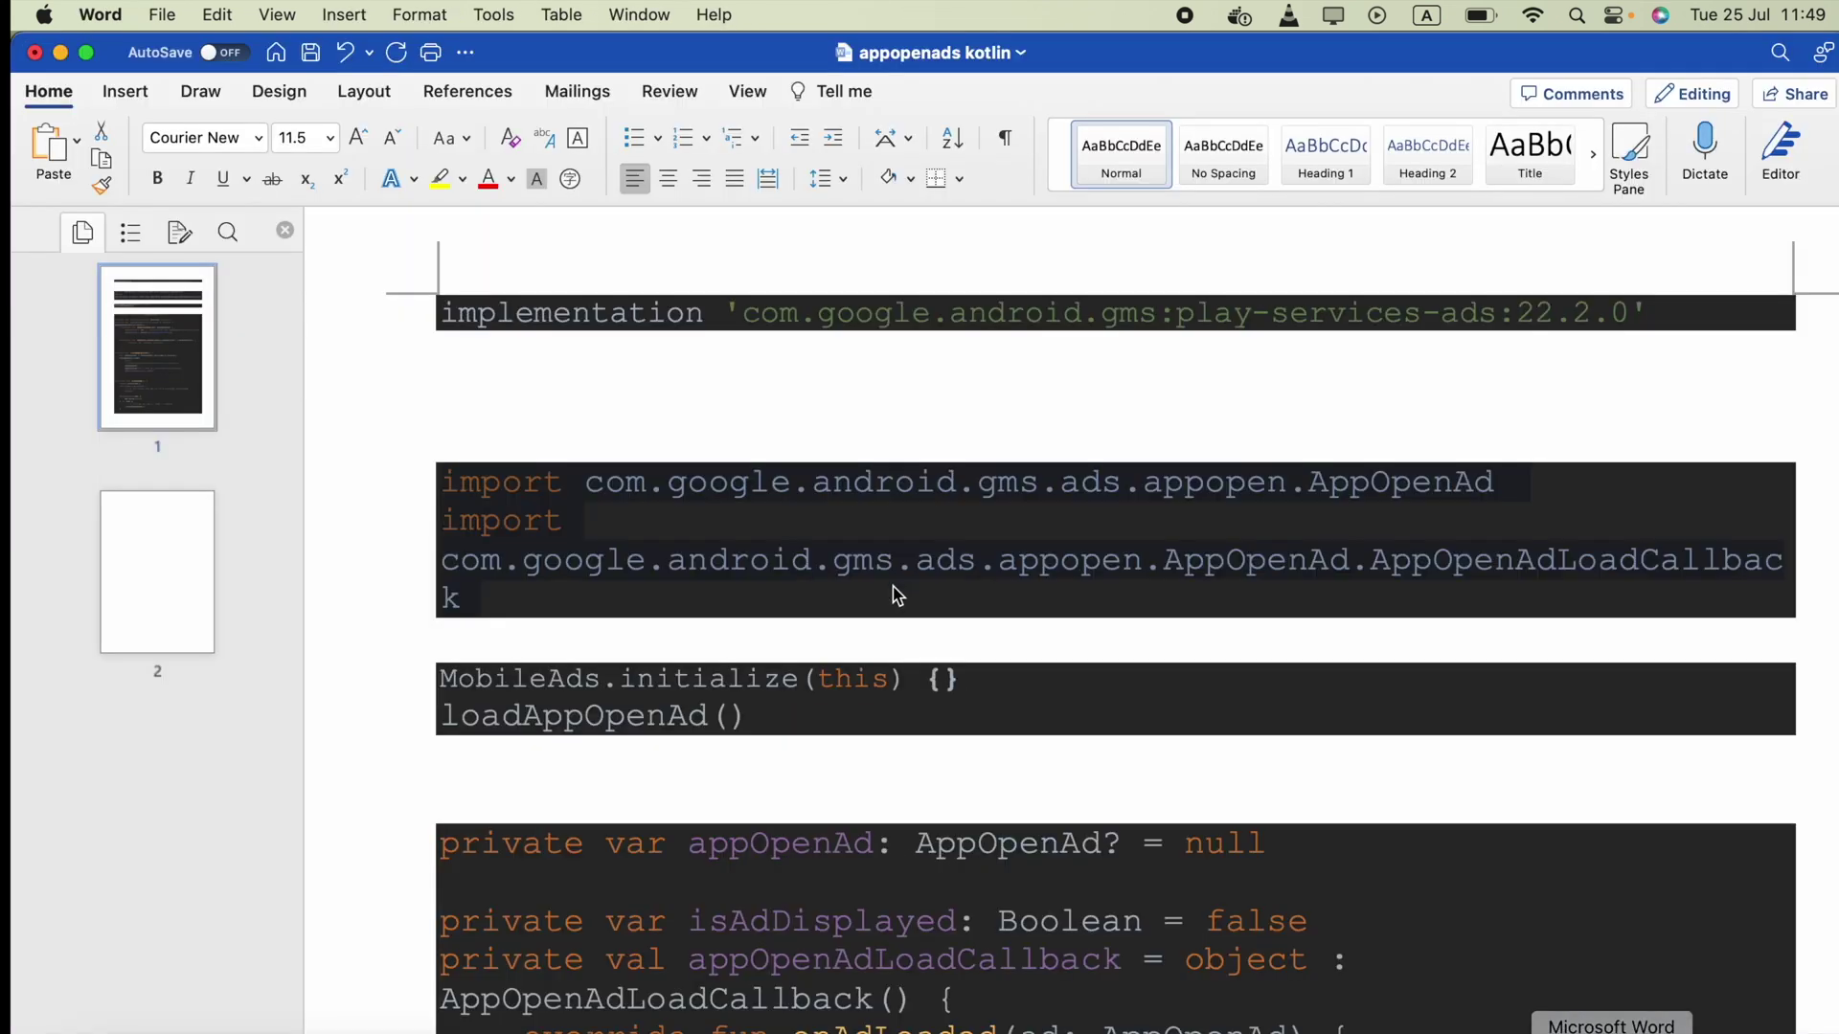
{"action": "scroll", "coordinate": [705, 672], "scroll_direction": "down", "scroll_amount": 2}
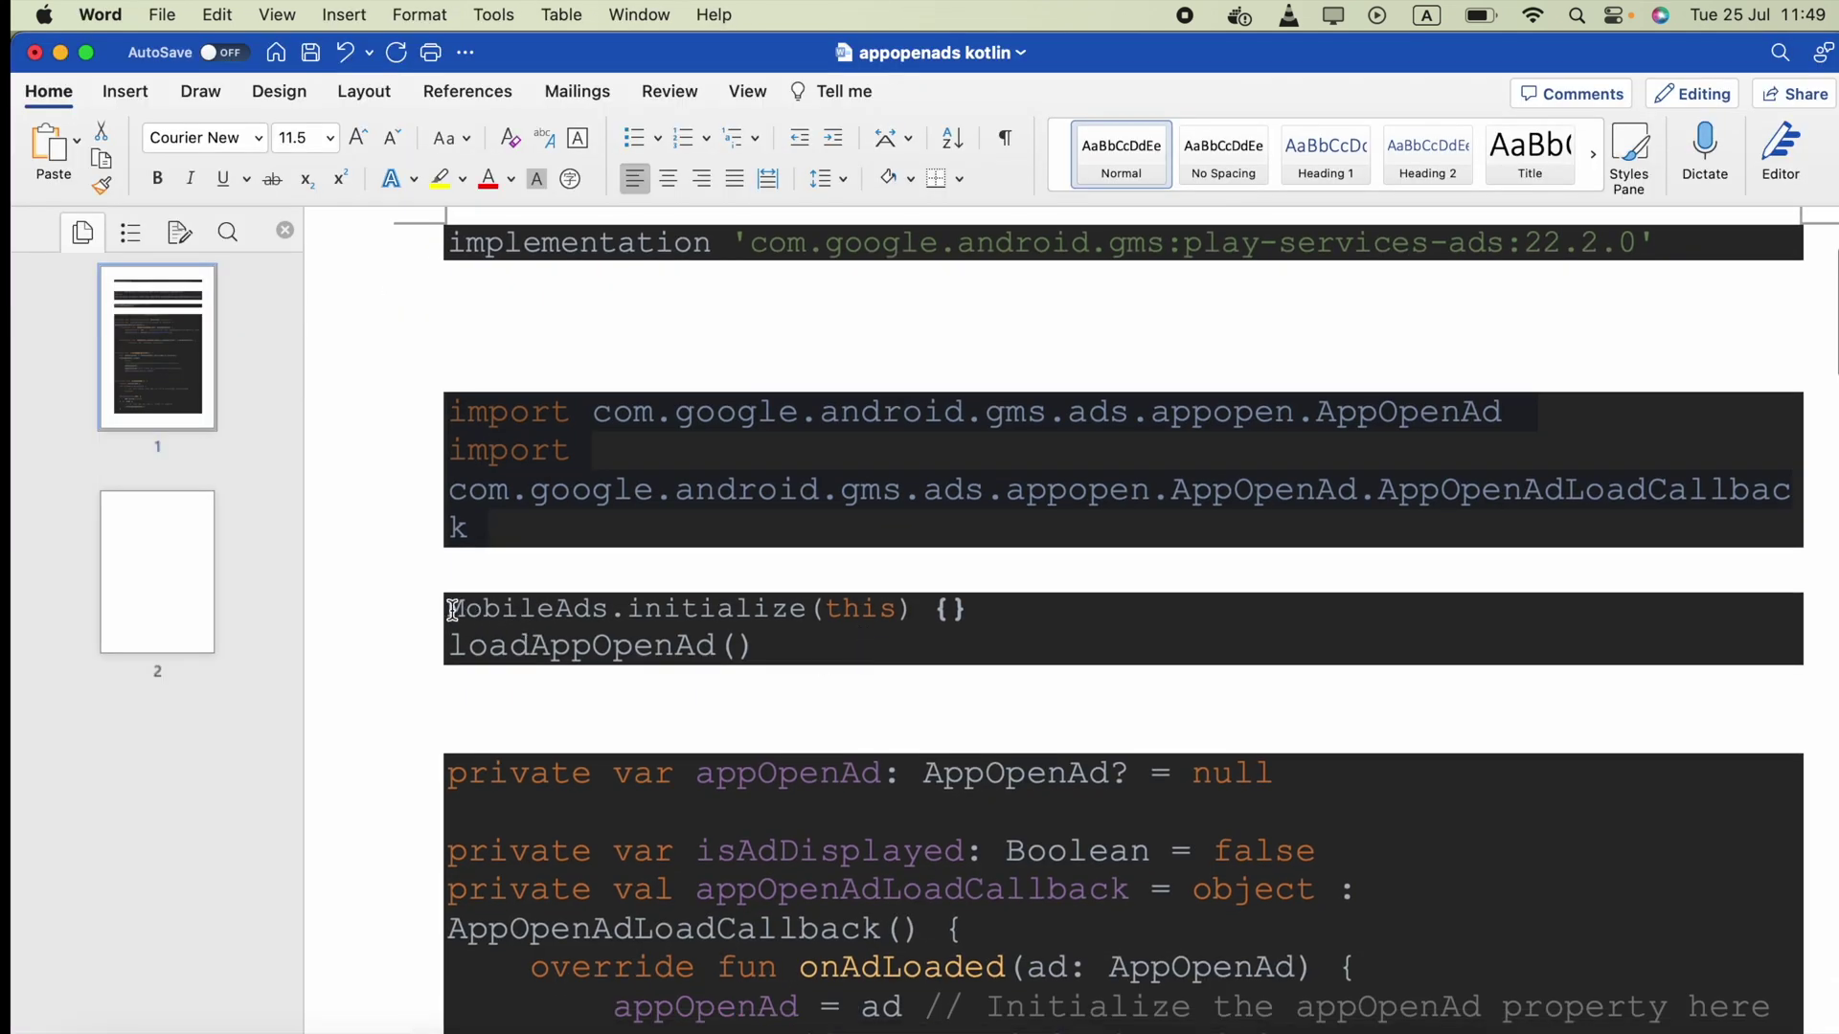
{"action": "left_click_drag", "start_coordinate": [450, 610], "coordinate": [791, 657]}
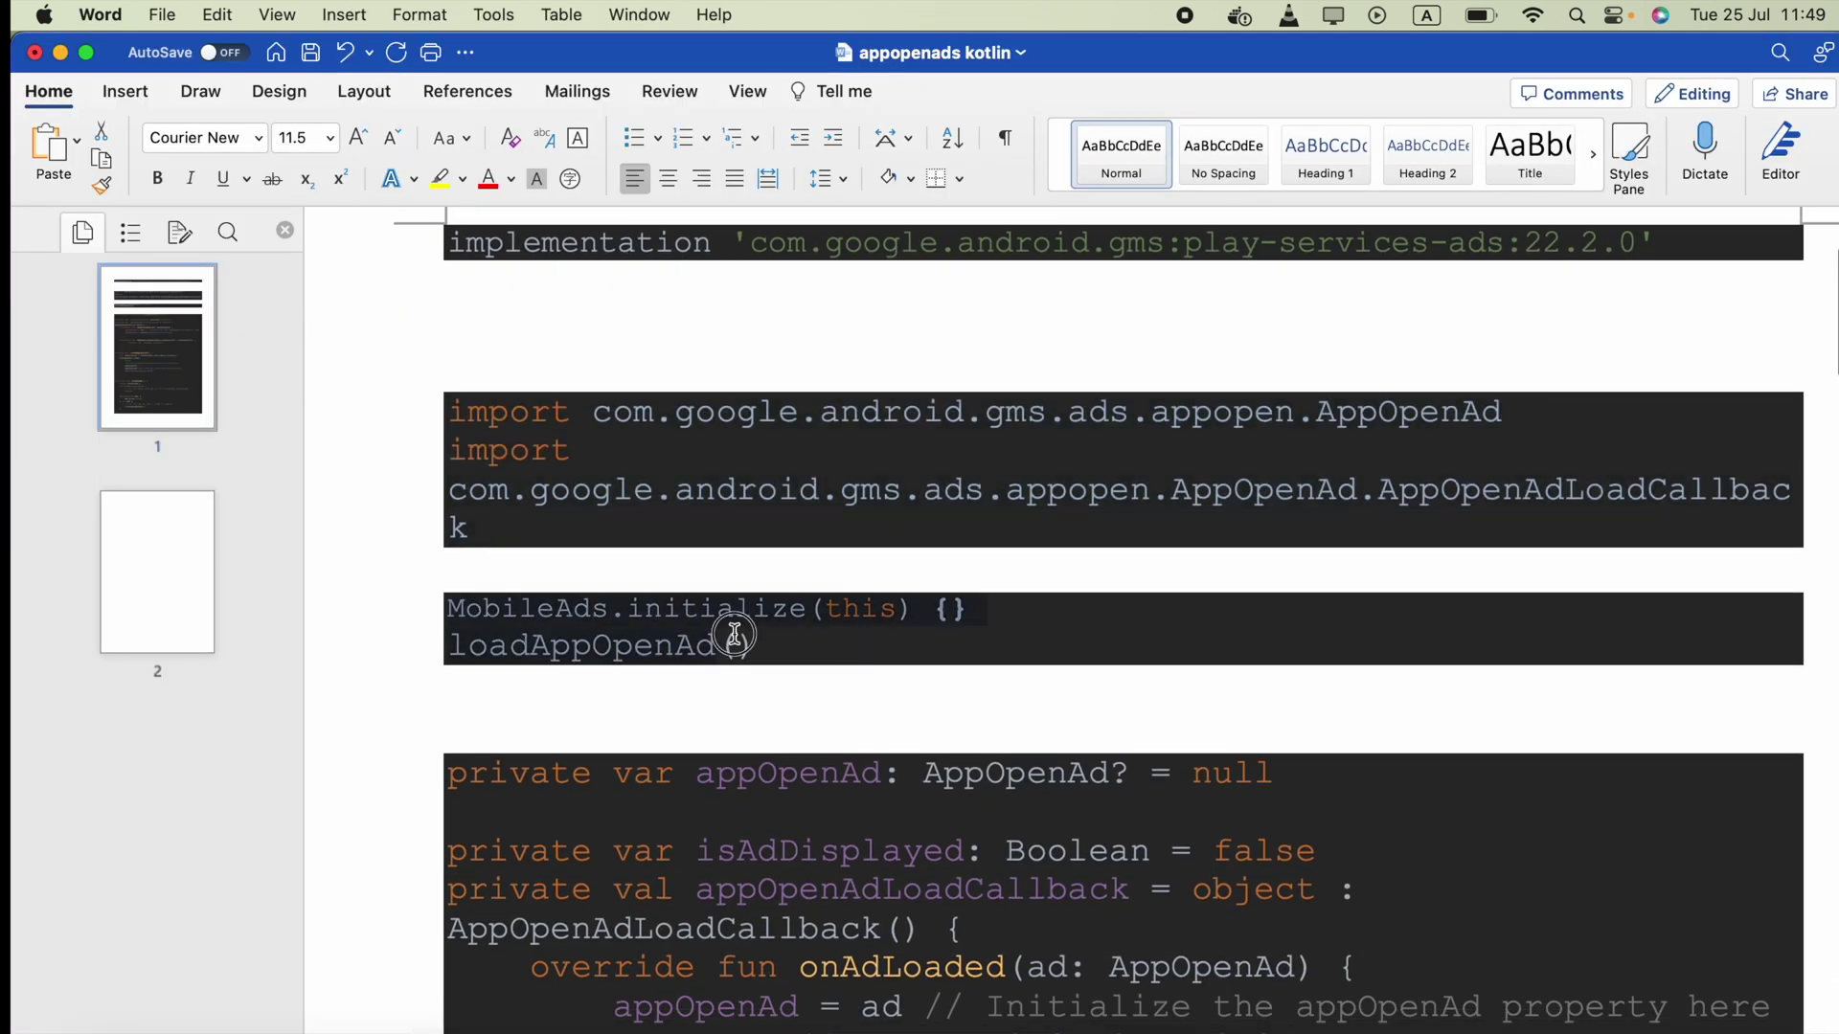
{"action": "left_click", "coordinate": [827, 651]}
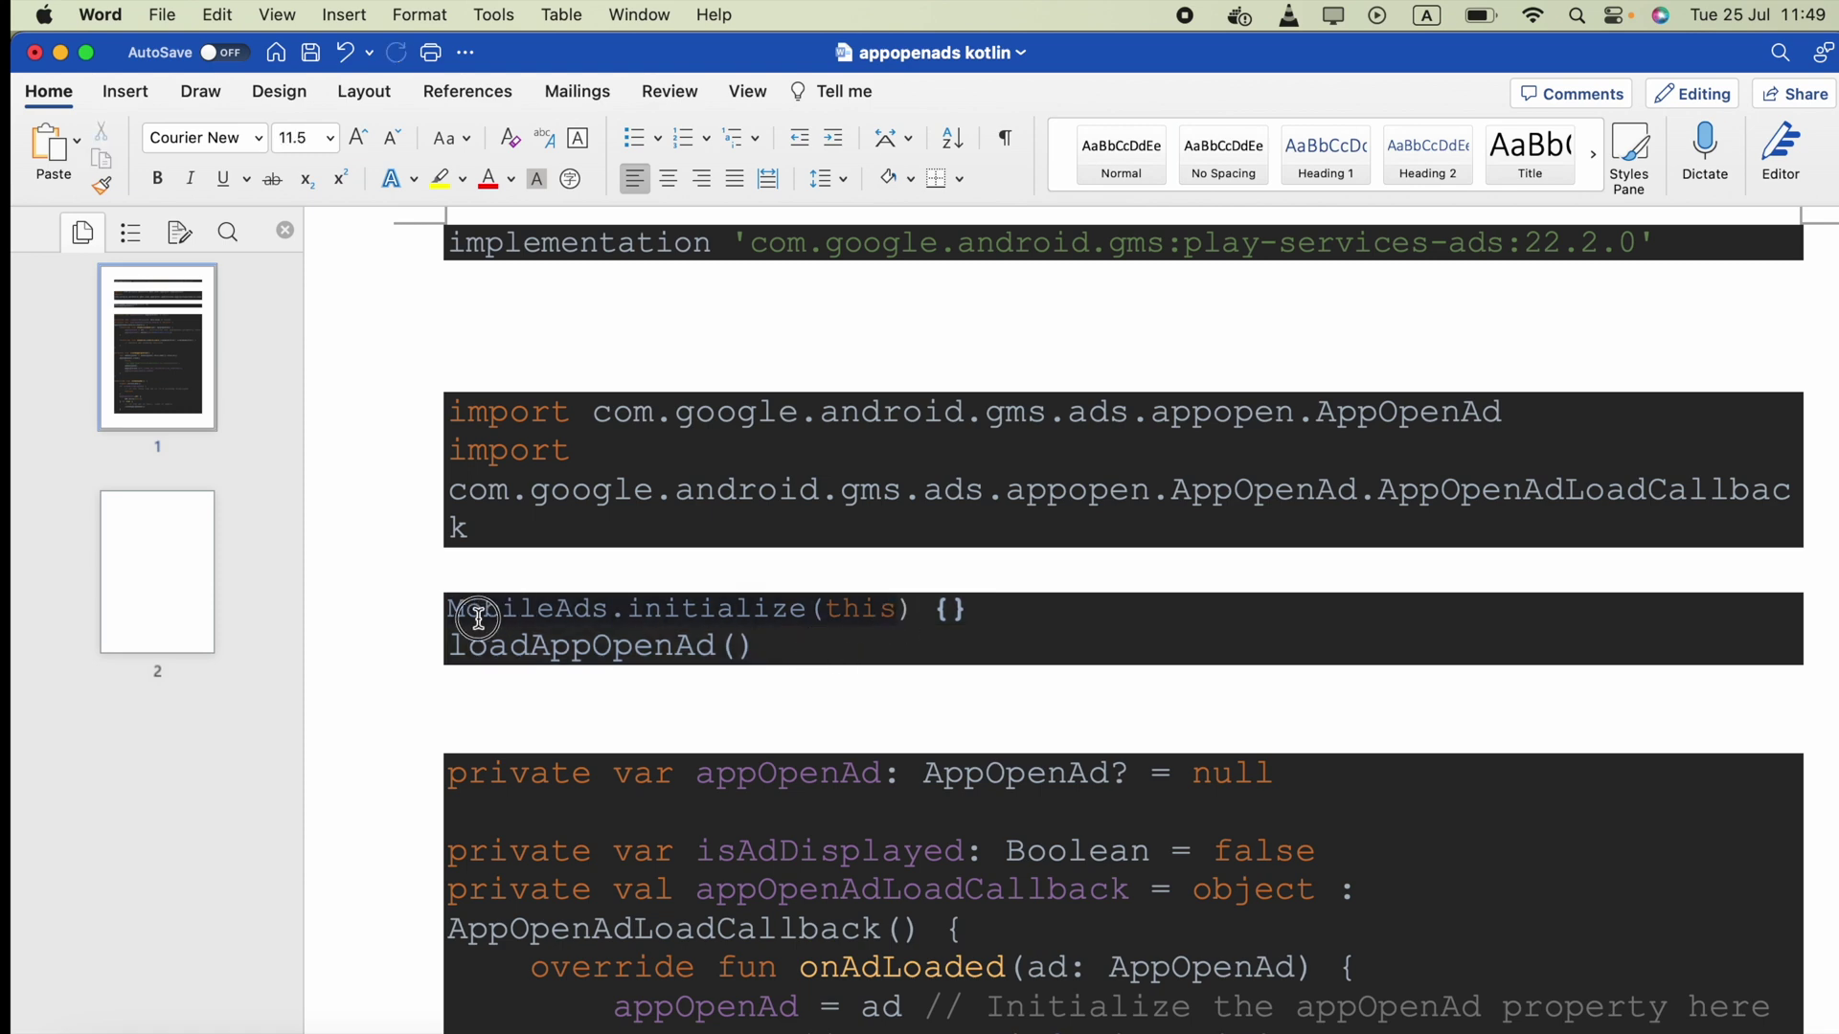
{"action": "left_click", "coordinate": [635, 637]}
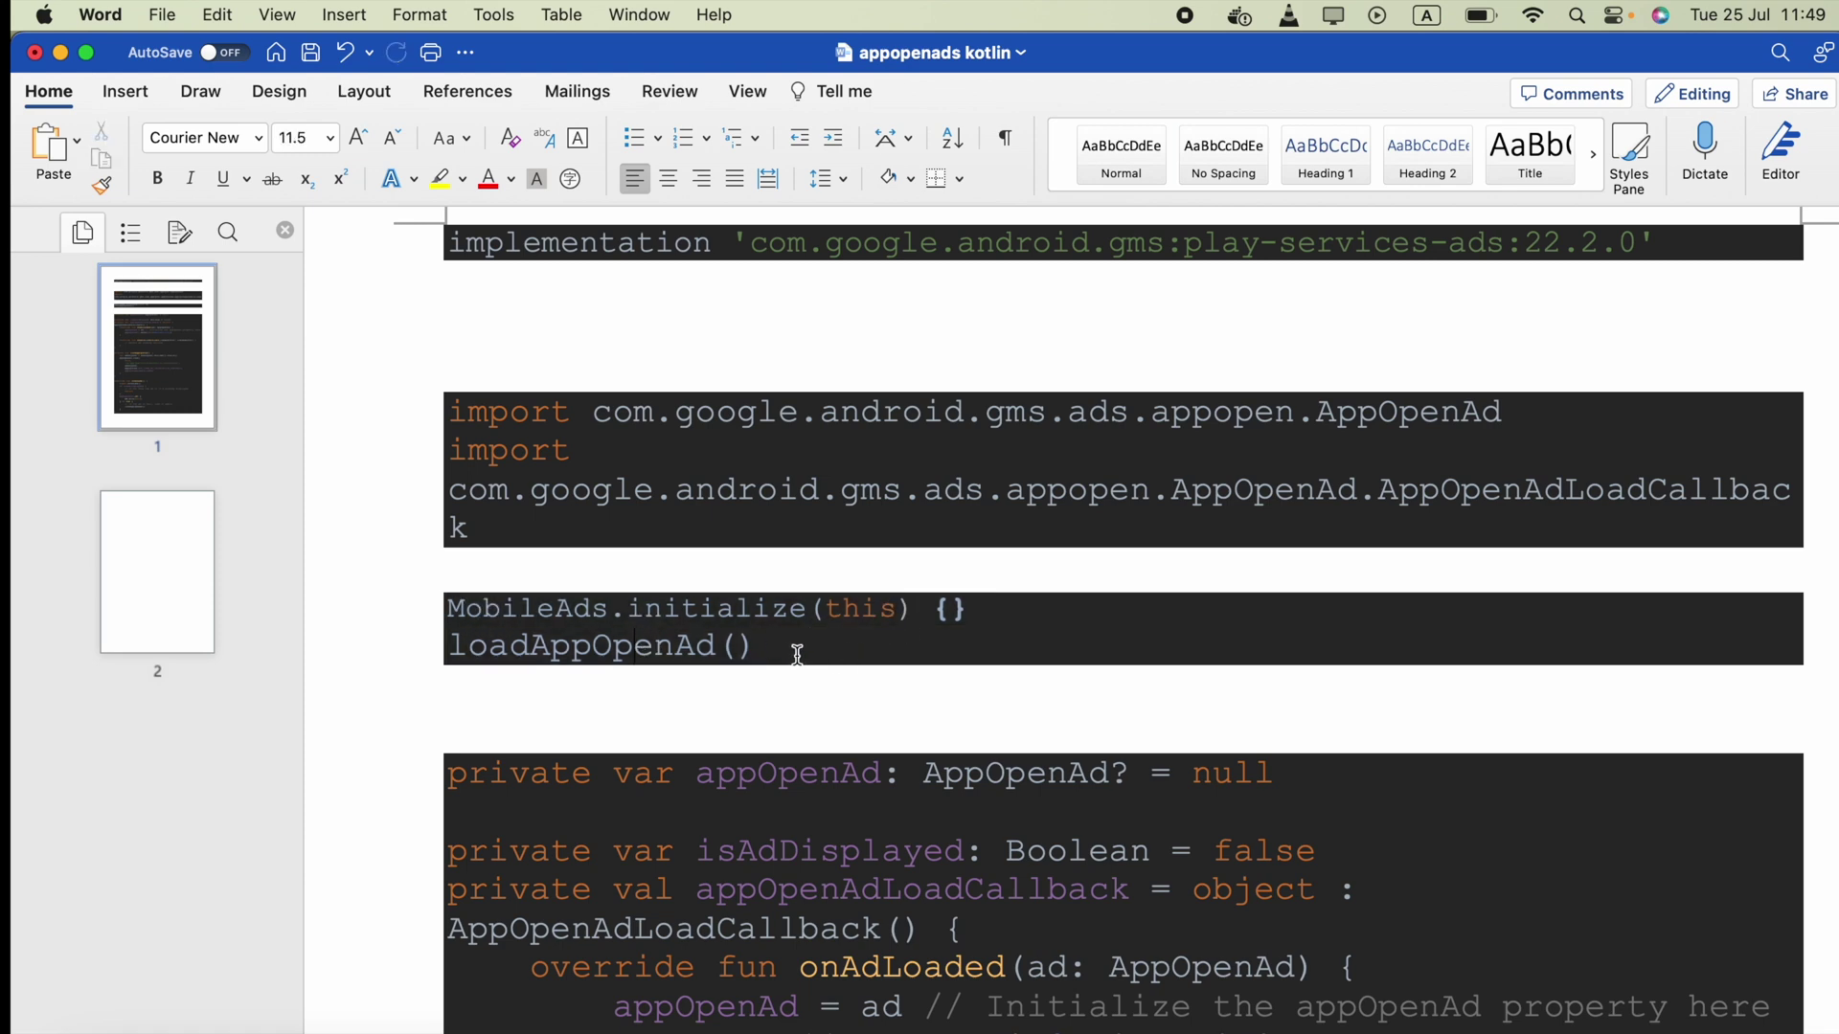
{"action": "left_click_drag", "start_coordinate": [795, 653], "coordinate": [475, 608]}
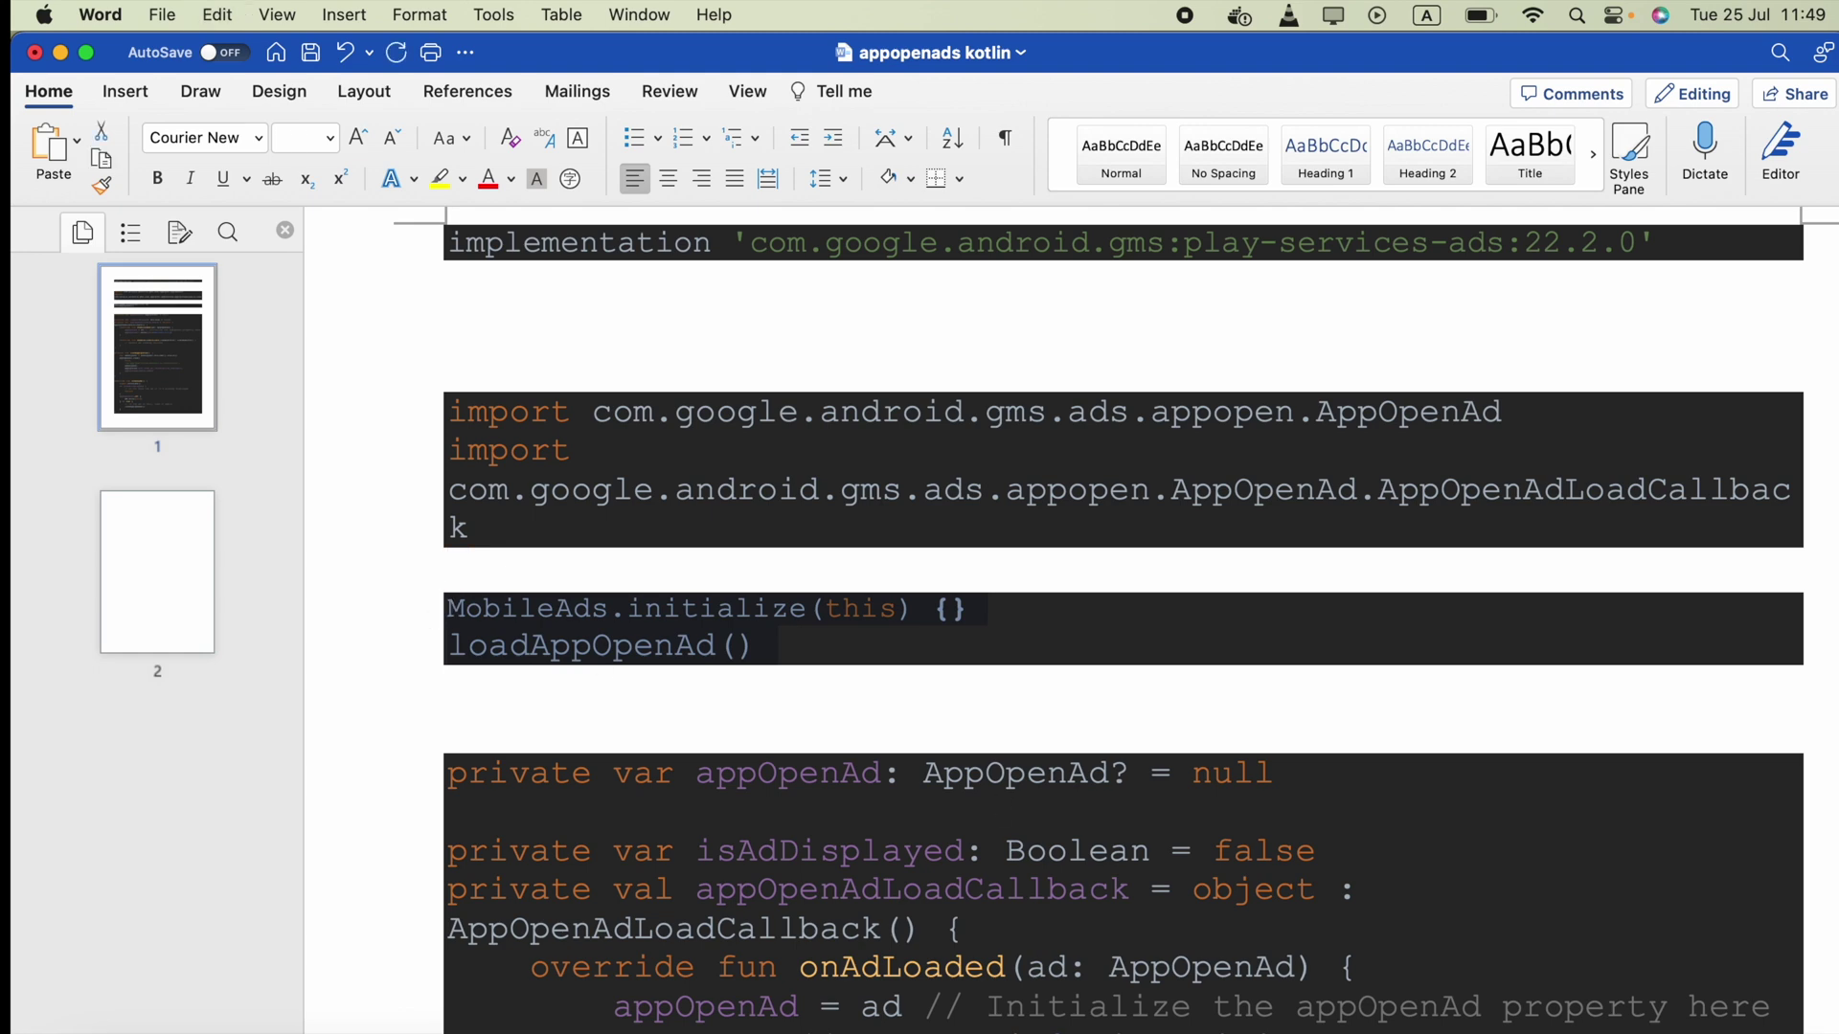
{"action": "left_click", "coordinate": [1550, 1025]}
{"action": "scroll", "coordinate": [1061, 794], "scroll_direction": "down", "scroll_amount": 5}
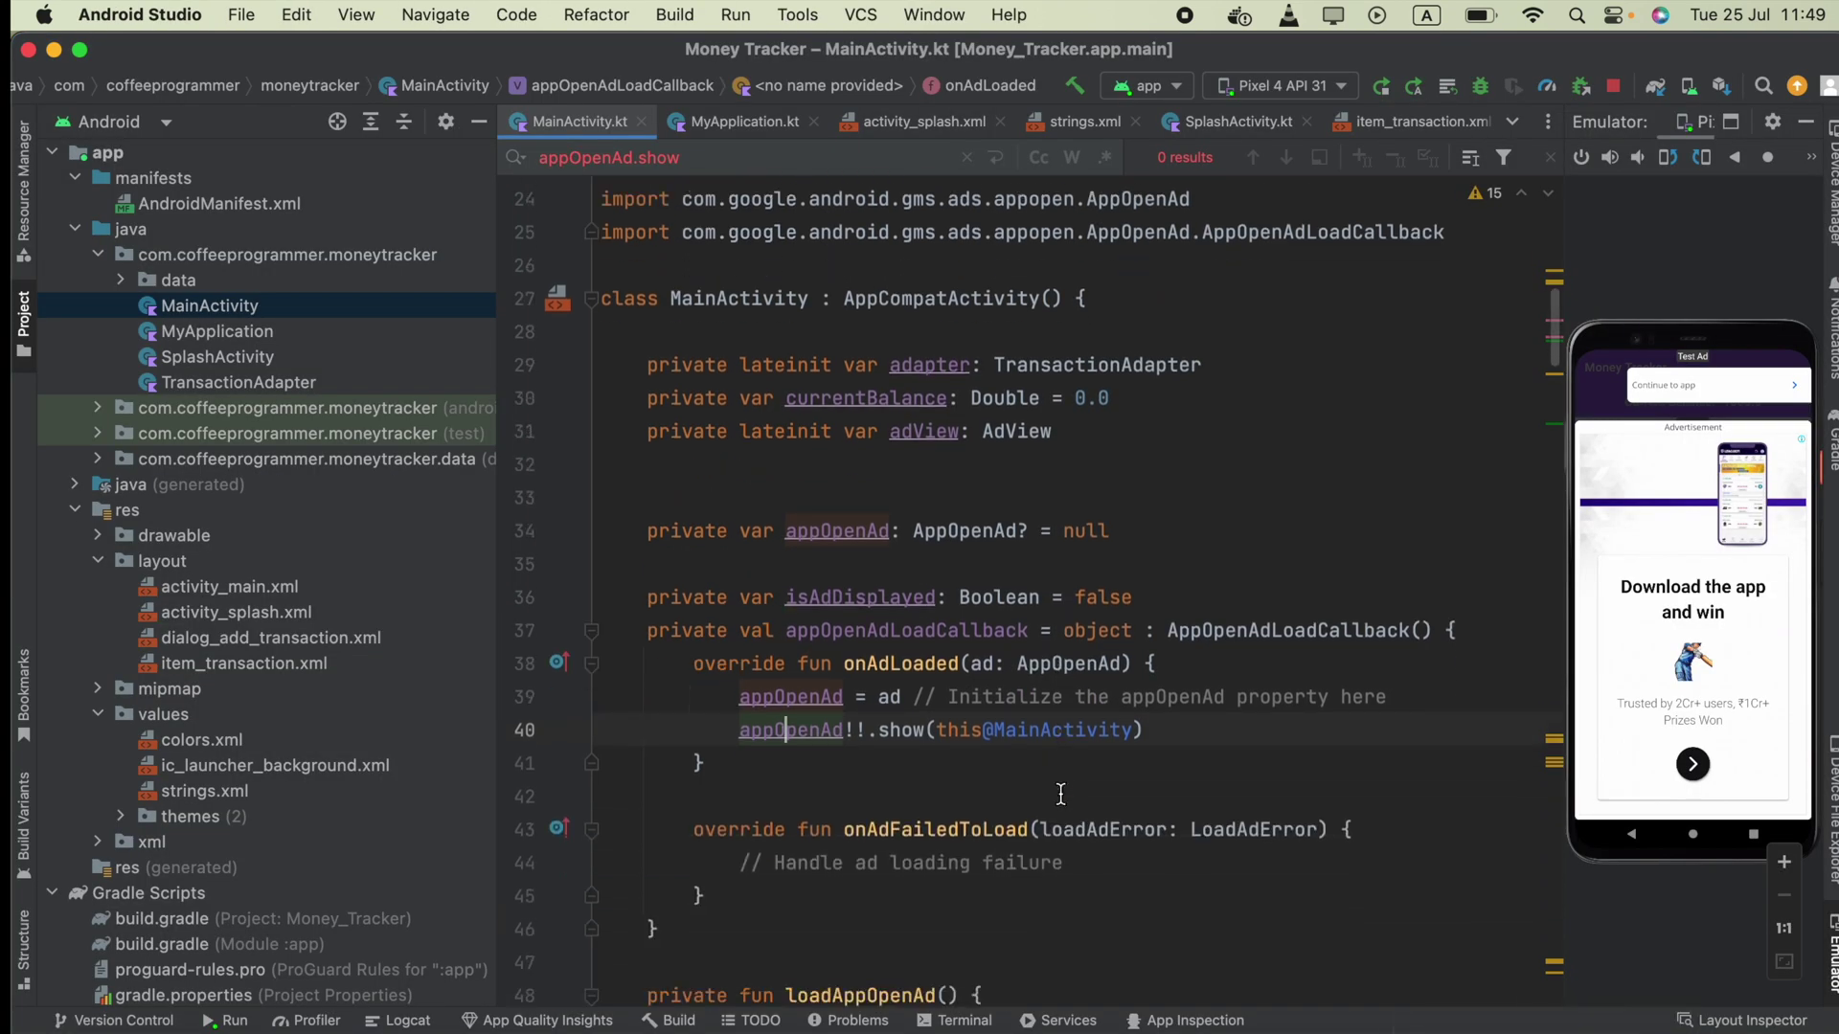
{"action": "scroll", "coordinate": [1061, 794], "scroll_direction": "down", "scroll_amount": 1}
{"action": "scroll", "coordinate": [1060, 794], "scroll_direction": "down", "scroll_amount": 4}
{"action": "scroll", "coordinate": [1061, 795], "scroll_direction": "down", "scroll_amount": 3}
{"action": "scroll", "coordinate": [1061, 795], "scroll_direction": "down", "scroll_amount": 1}
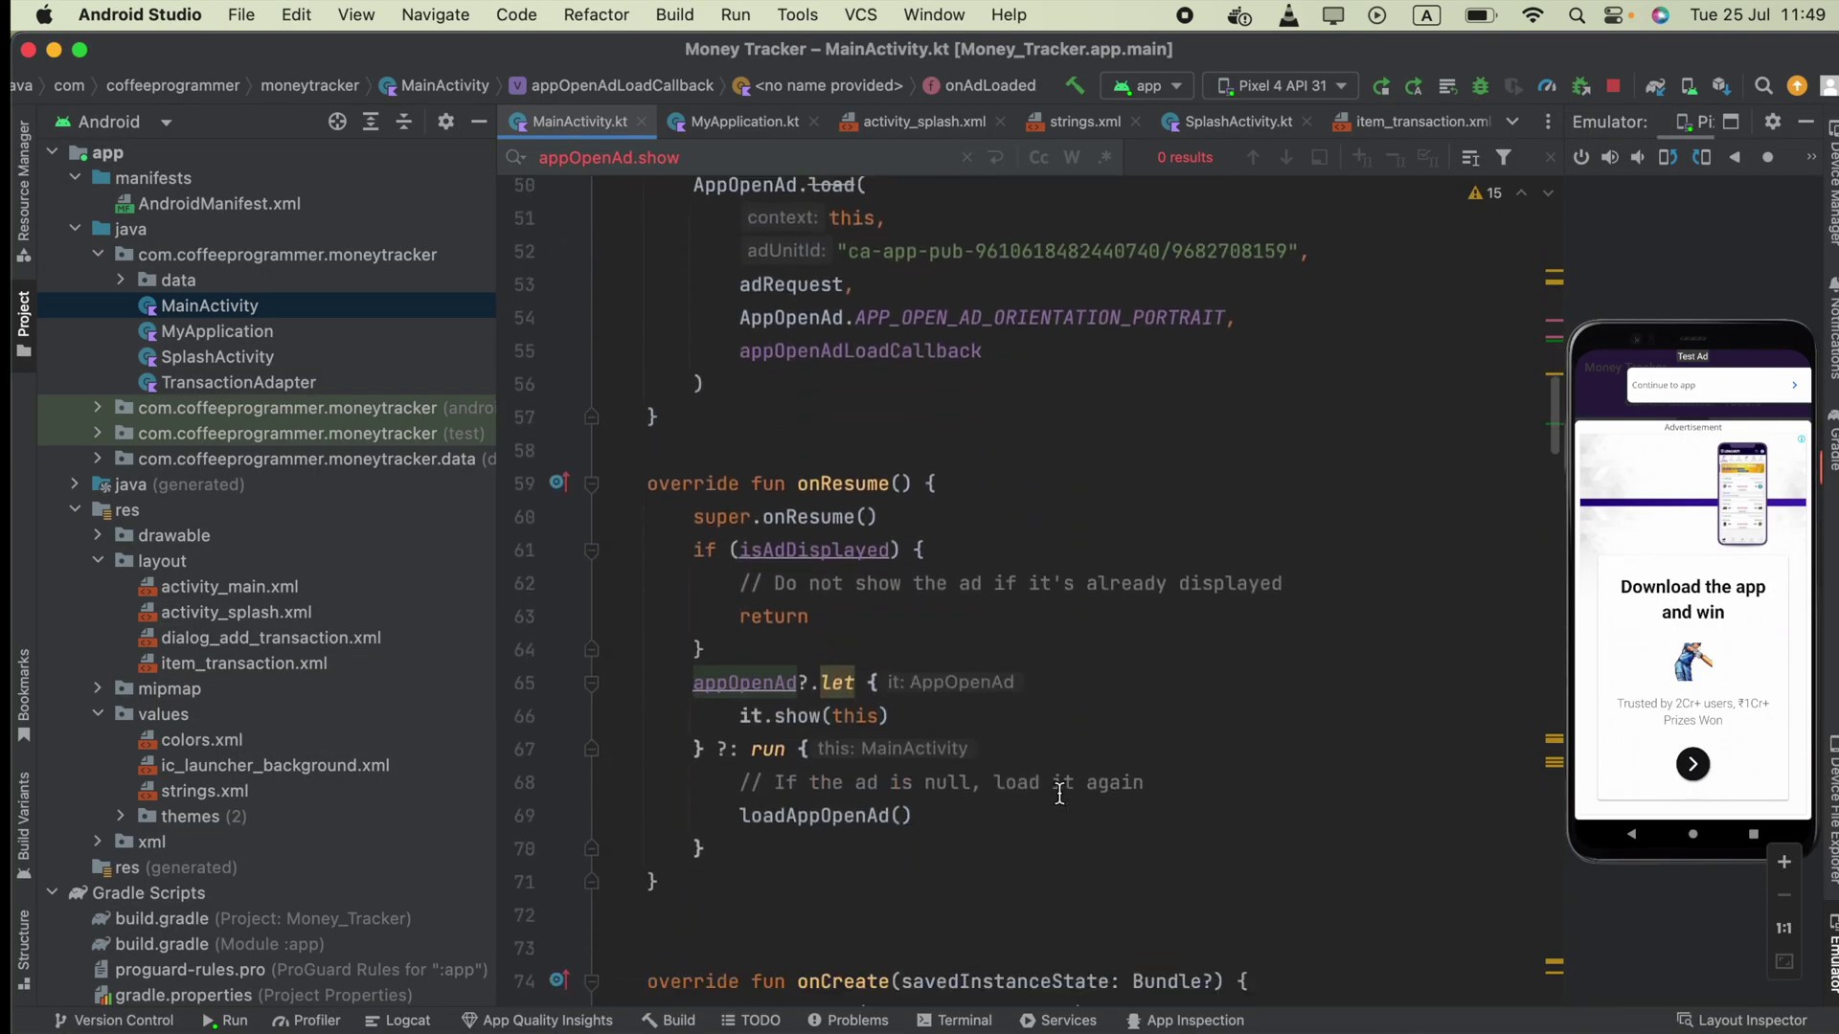
{"action": "scroll", "coordinate": [1061, 795], "scroll_direction": "down", "scroll_amount": 3}
{"action": "left_click_drag", "start_coordinate": [631, 680], "coordinate": [1213, 684]}
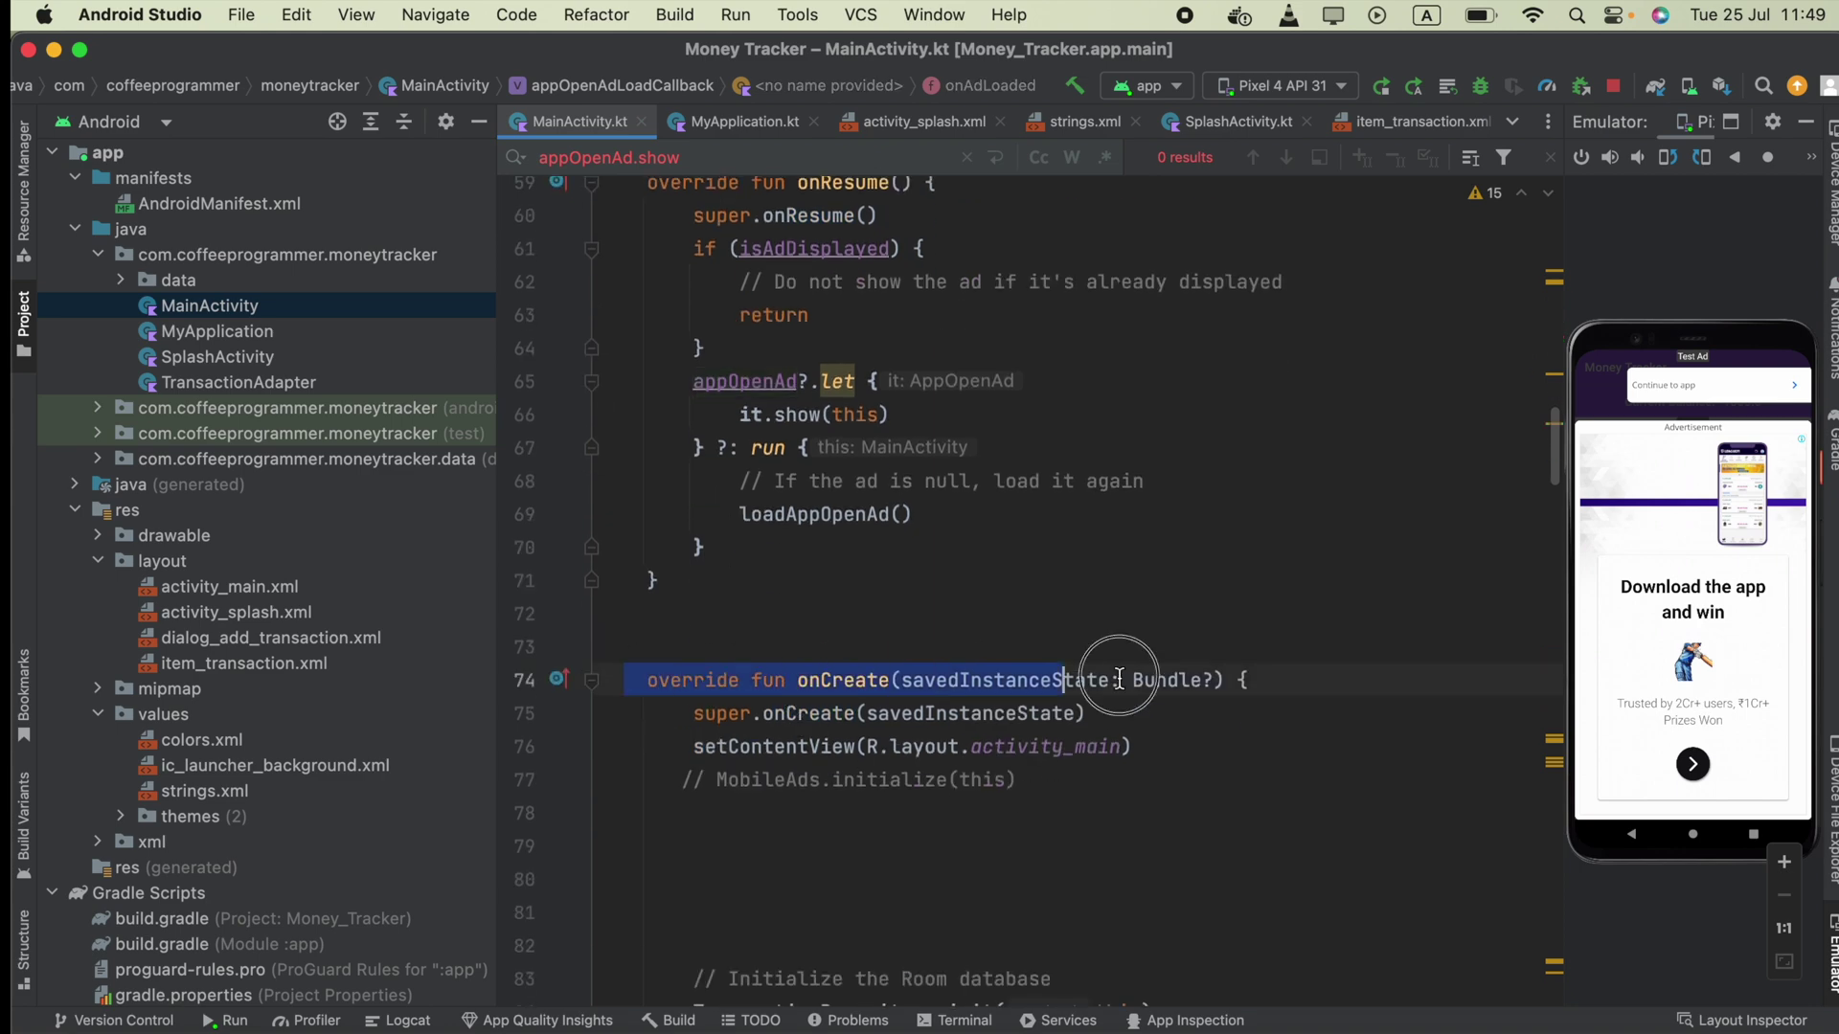
{"action": "scroll", "coordinate": [1212, 686], "scroll_direction": "down", "scroll_amount": 1}
{"action": "scroll", "coordinate": [1204, 694], "scroll_direction": "down", "scroll_amount": 2}
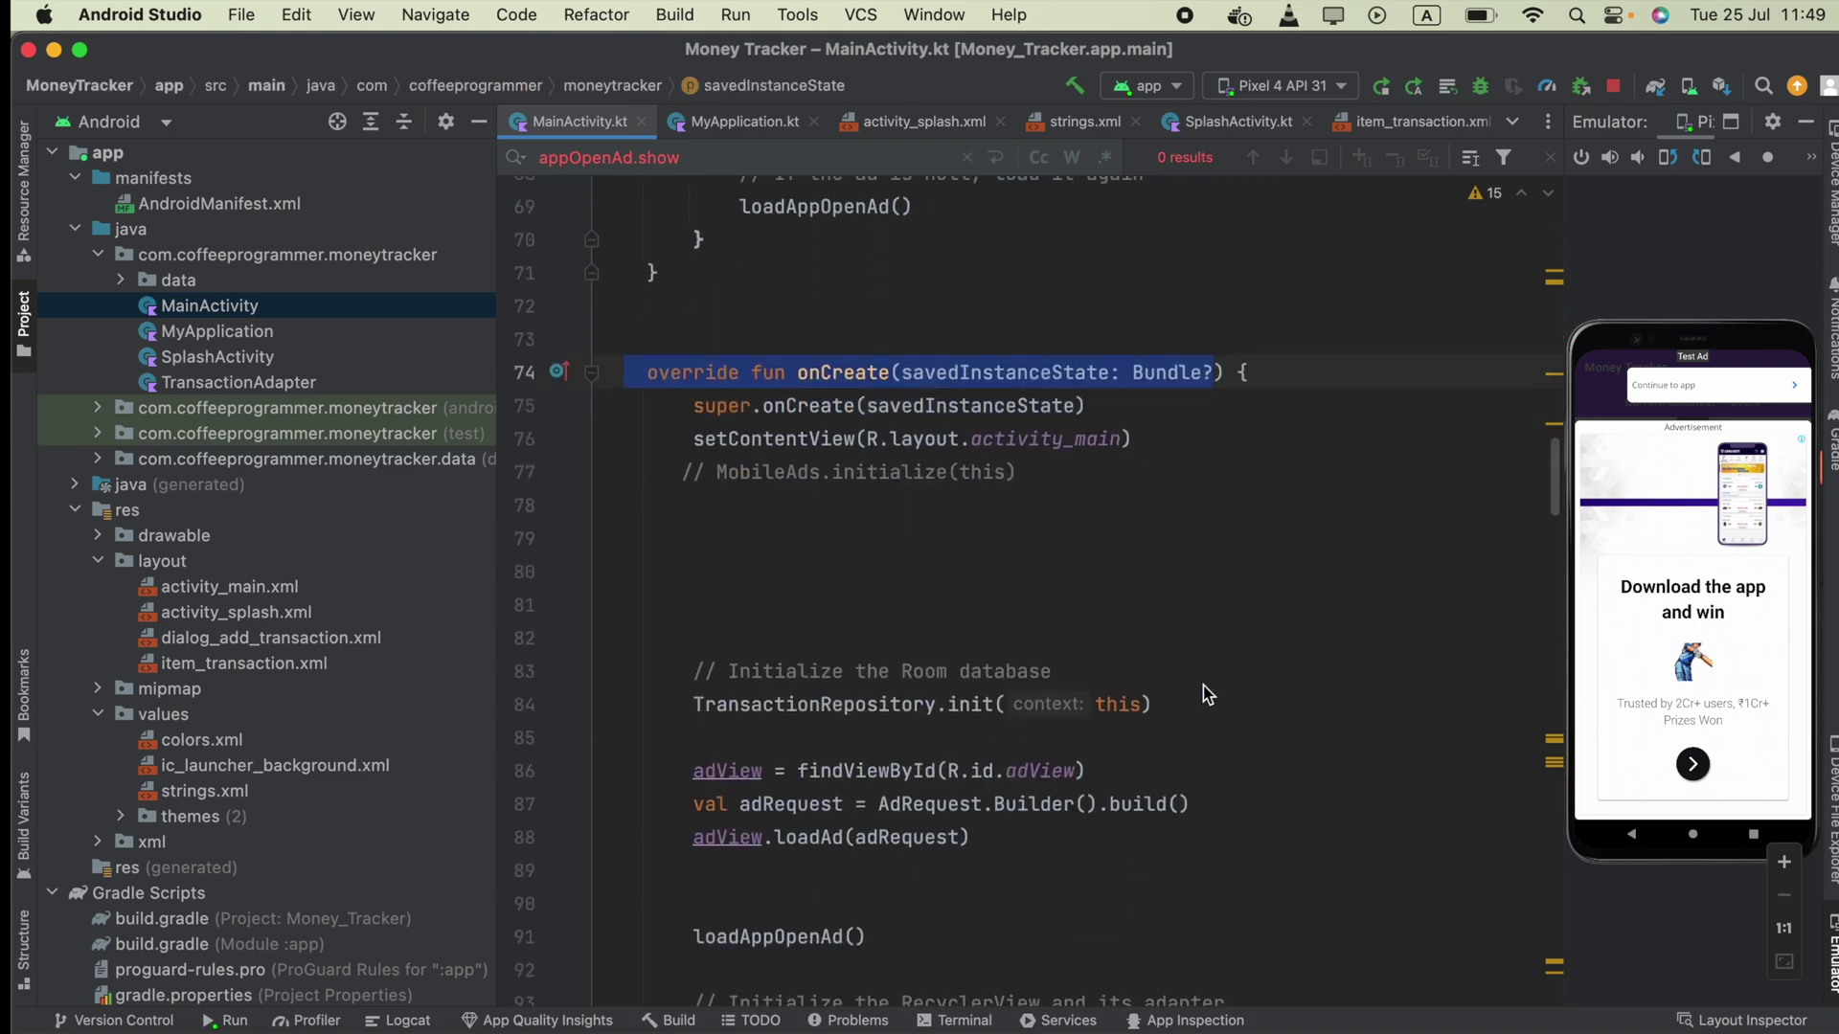
{"action": "left_click", "coordinate": [855, 555]}
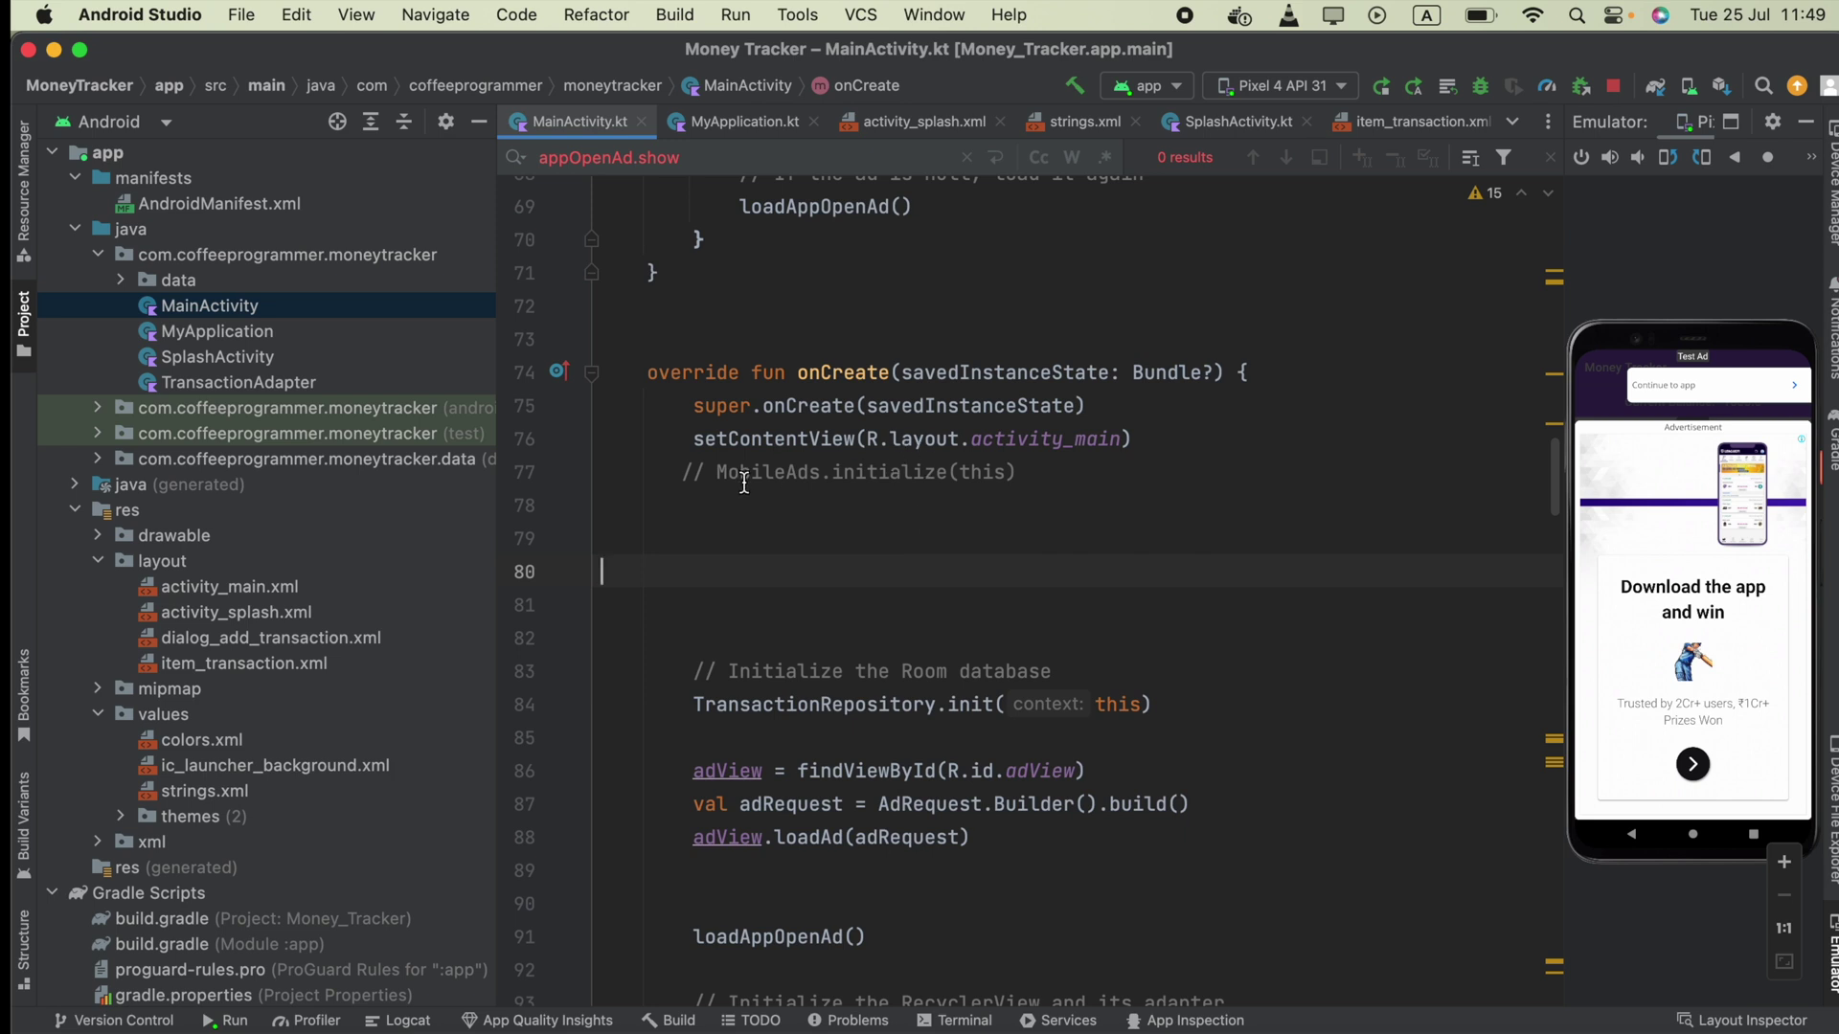
{"action": "left_click_drag", "start_coordinate": [717, 473], "coordinate": [1028, 487]}
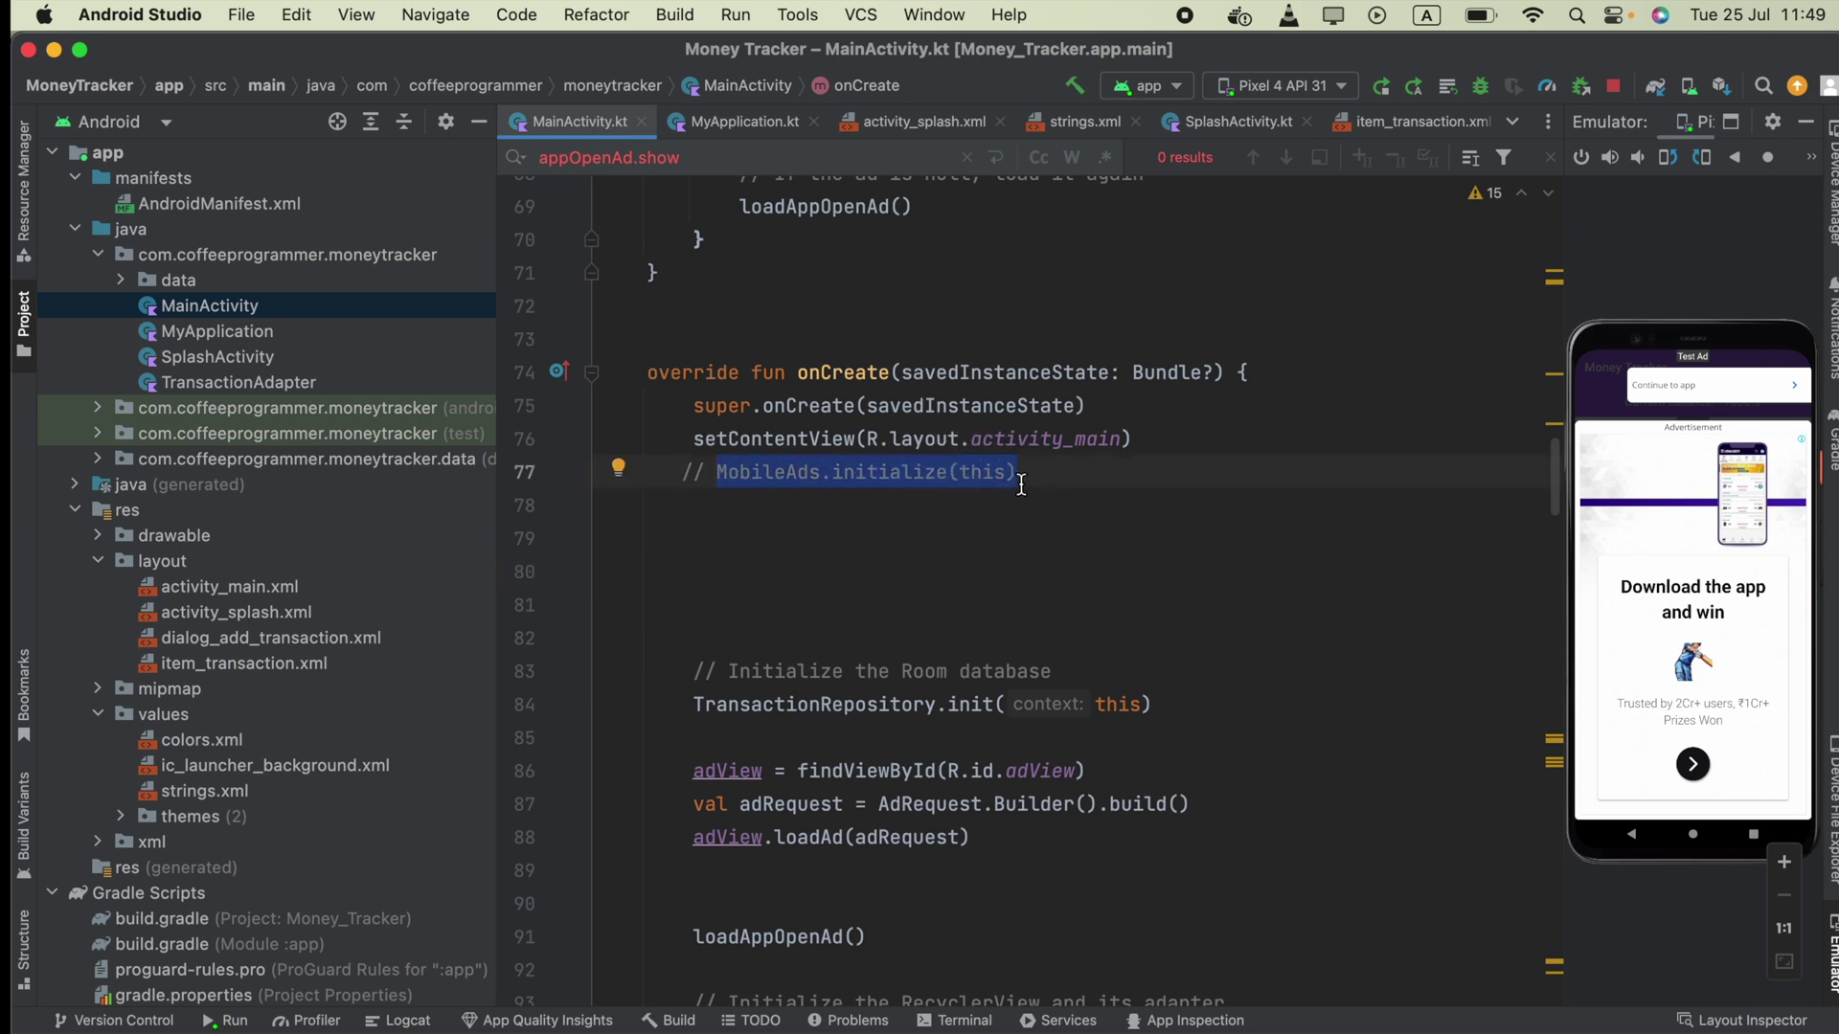
{"action": "left_click", "coordinate": [862, 537]}
{"action": "type", "text": "MobileAds.initialize(this) {}         loadAppOpenAd()"}
{"action": "type", "text": "{"}
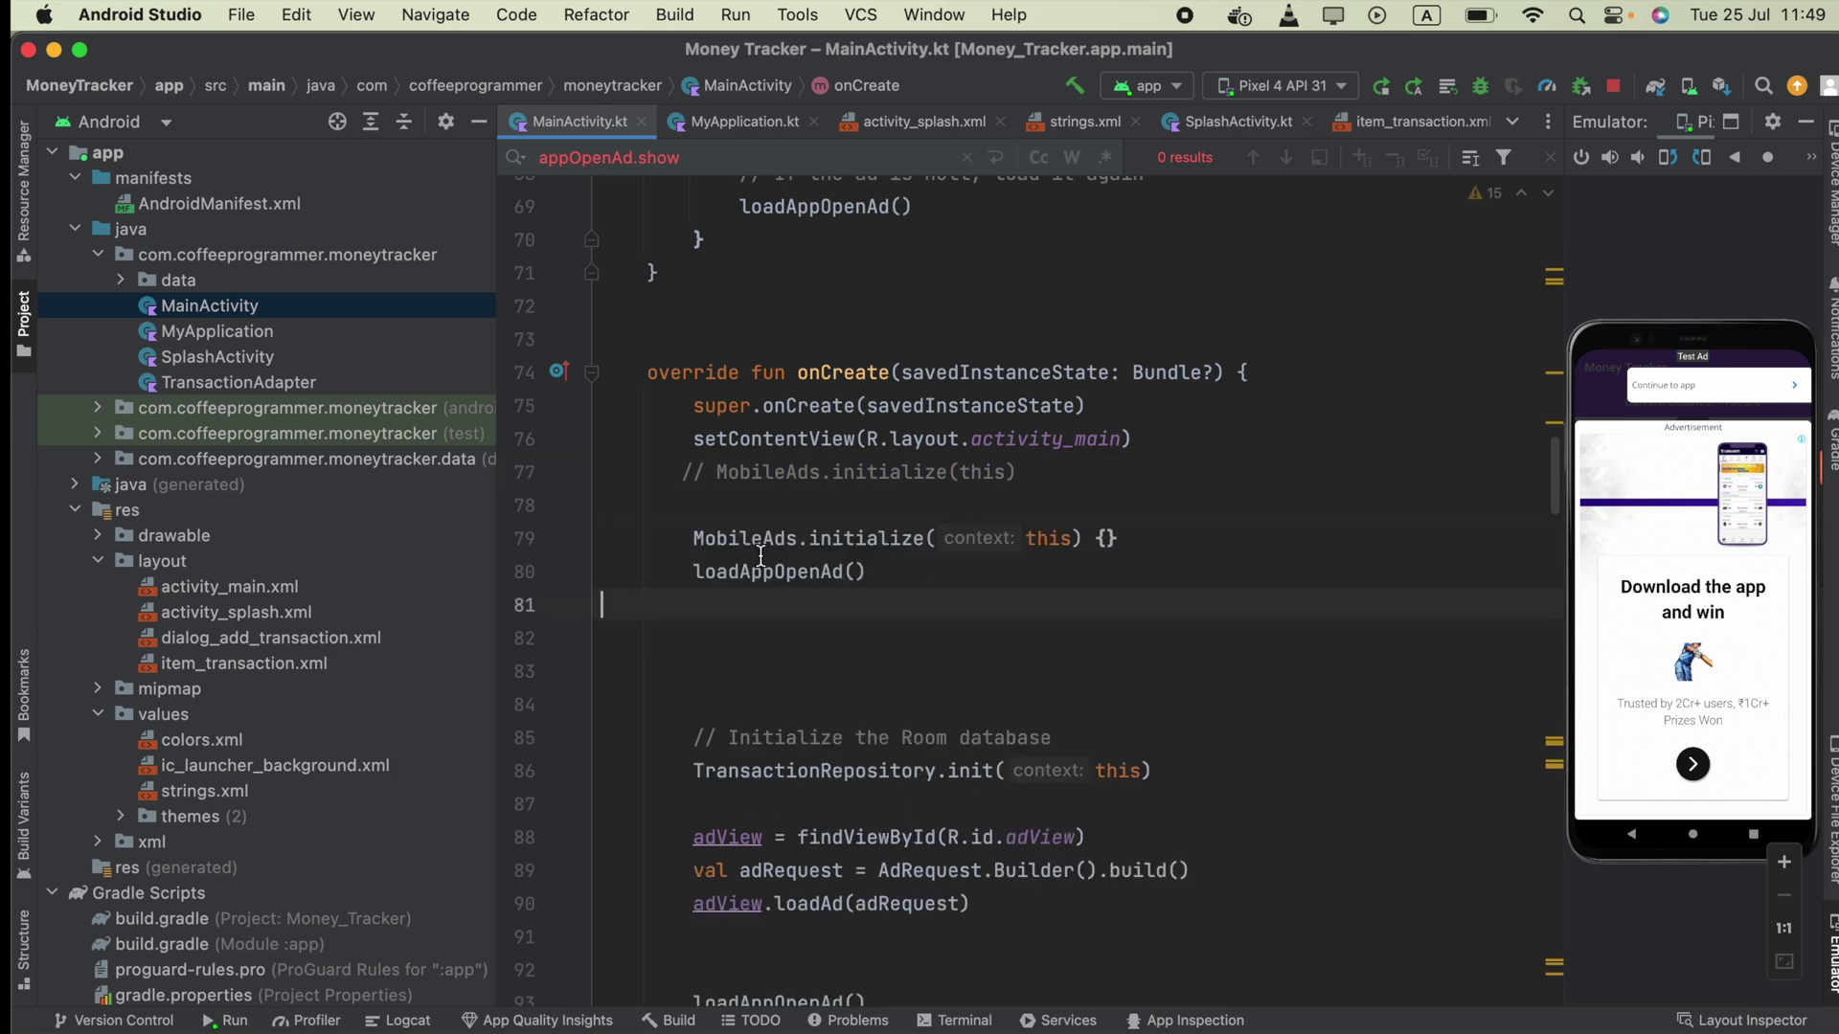
{"action": "left_click_drag", "start_coordinate": [671, 537], "coordinate": [1165, 539]}
{"action": "key", "text": "super+c"}
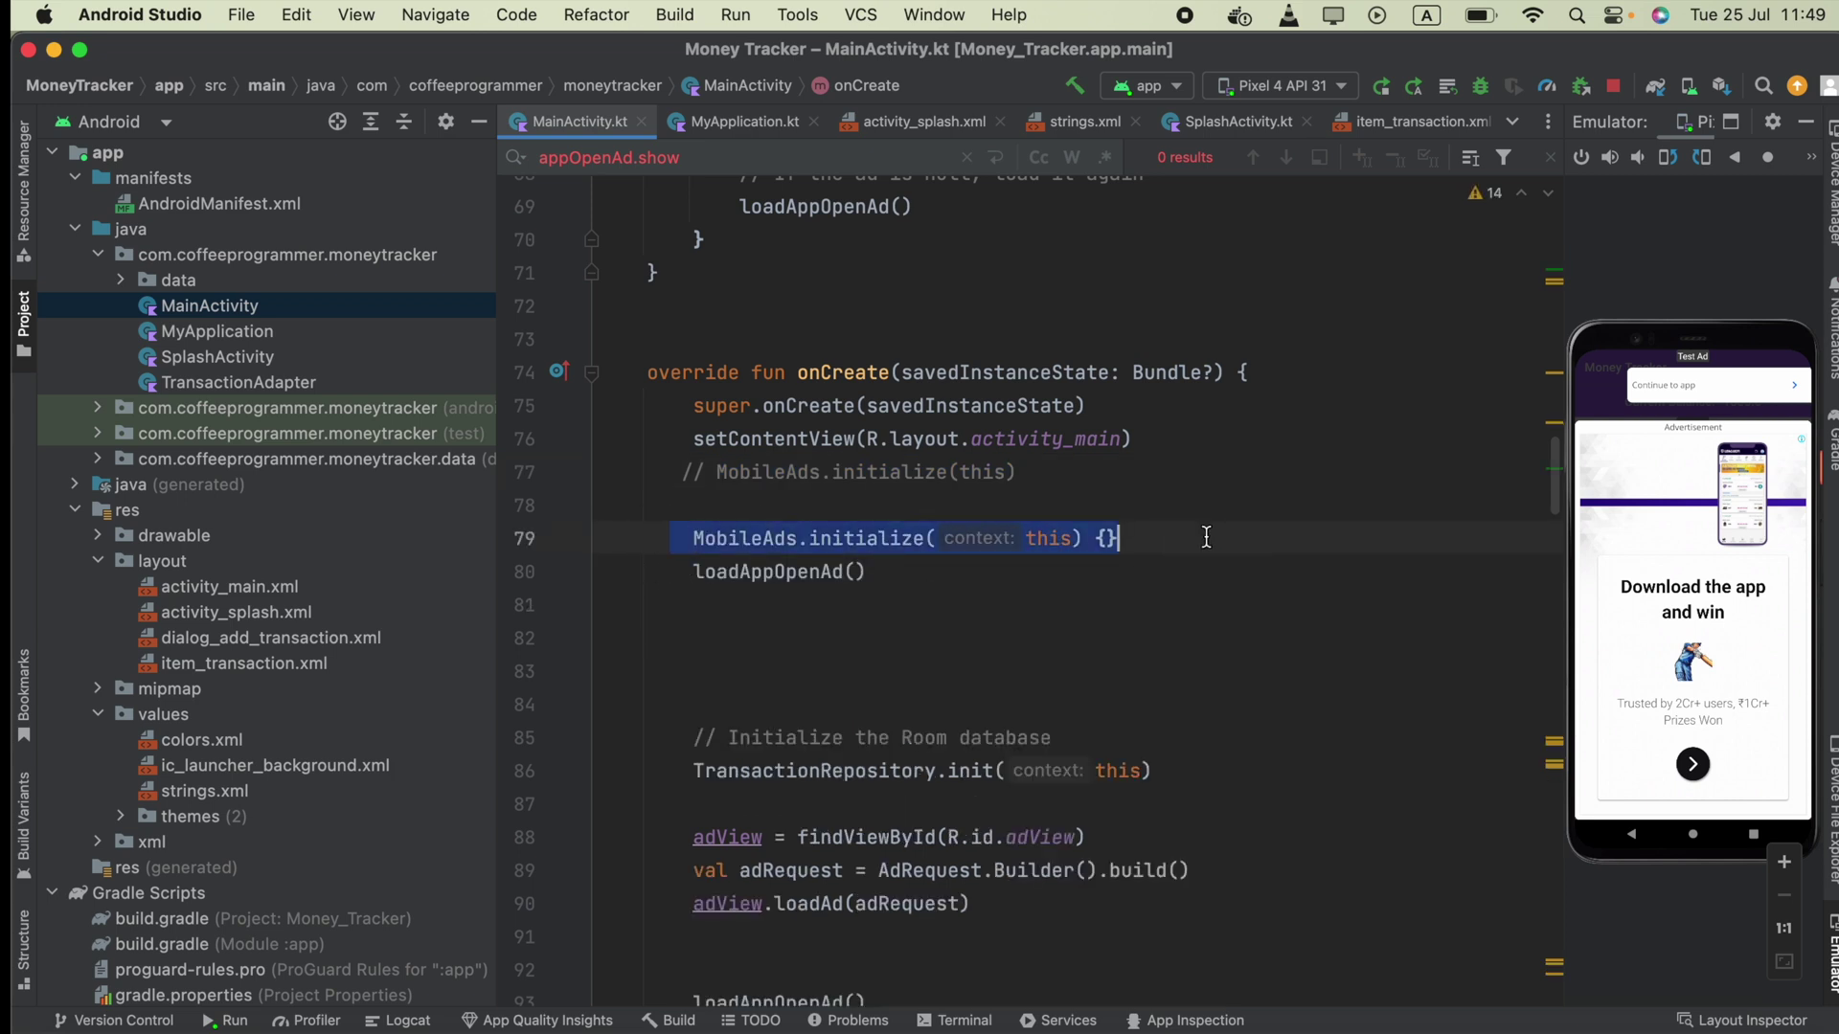
{"action": "key", "text": "BackSpace"}
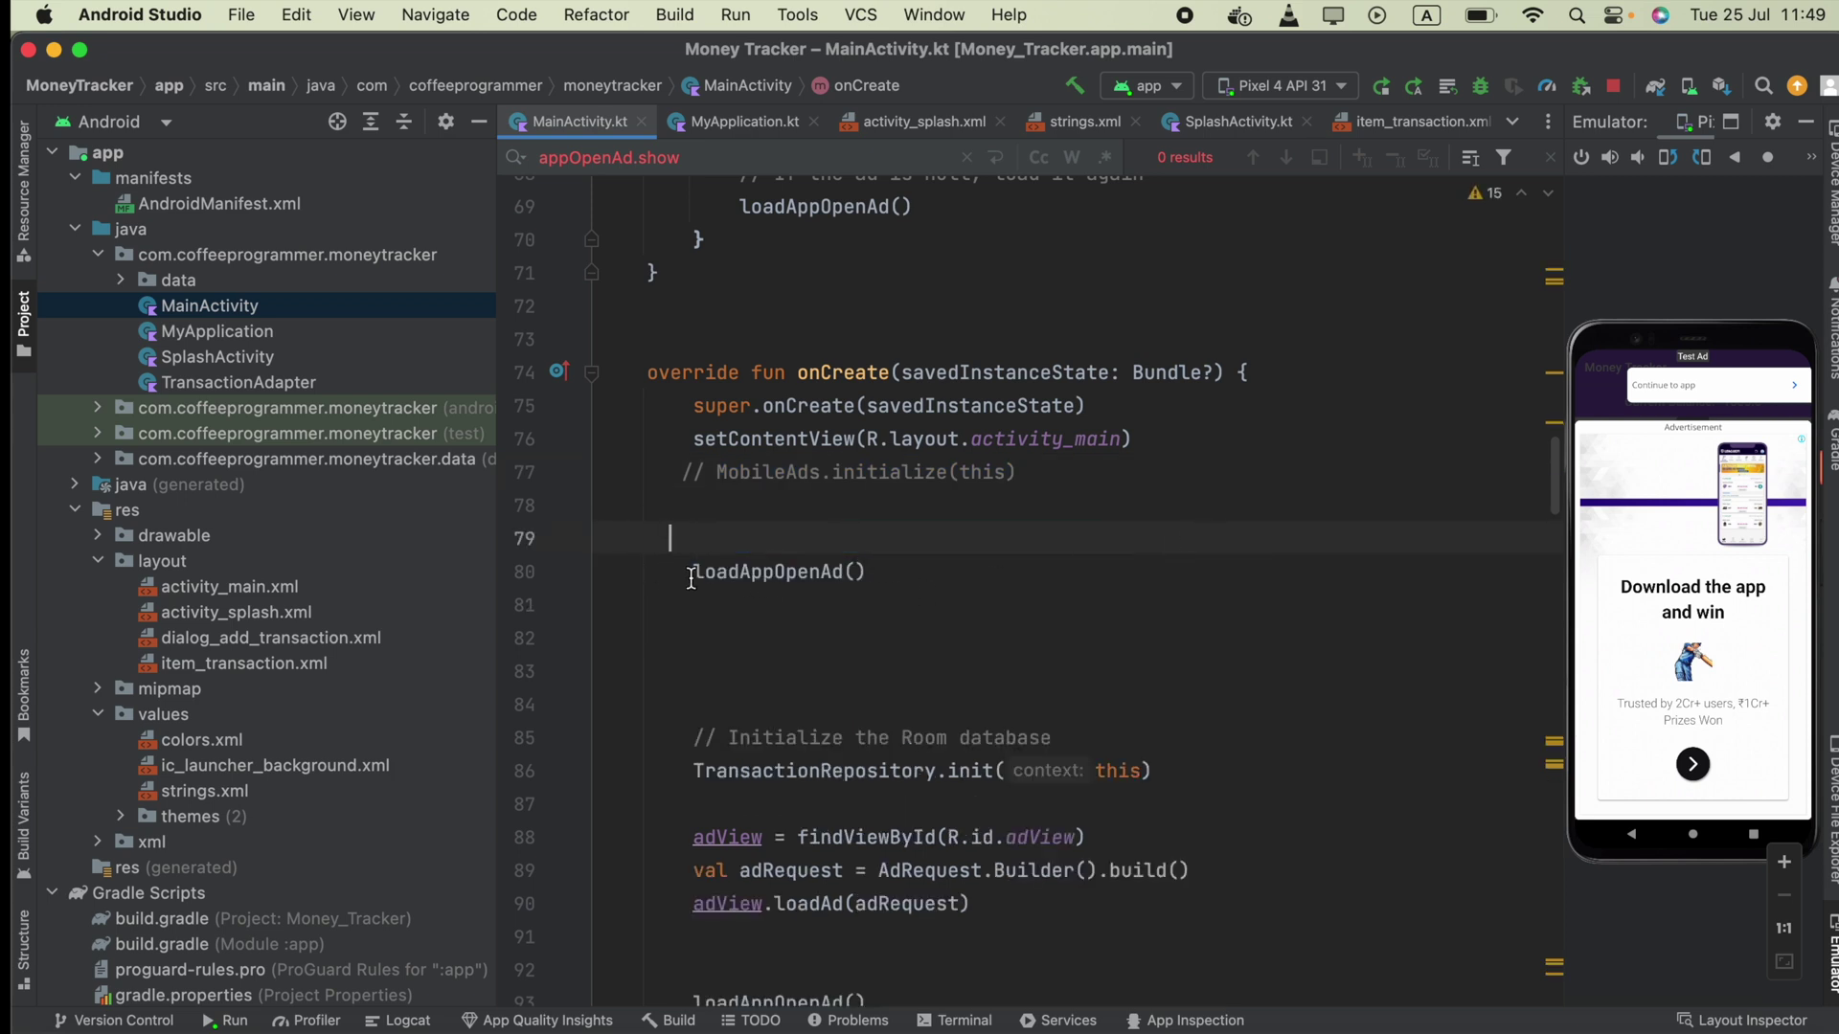
{"action": "left_click_drag", "start_coordinate": [685, 571], "coordinate": [886, 587]}
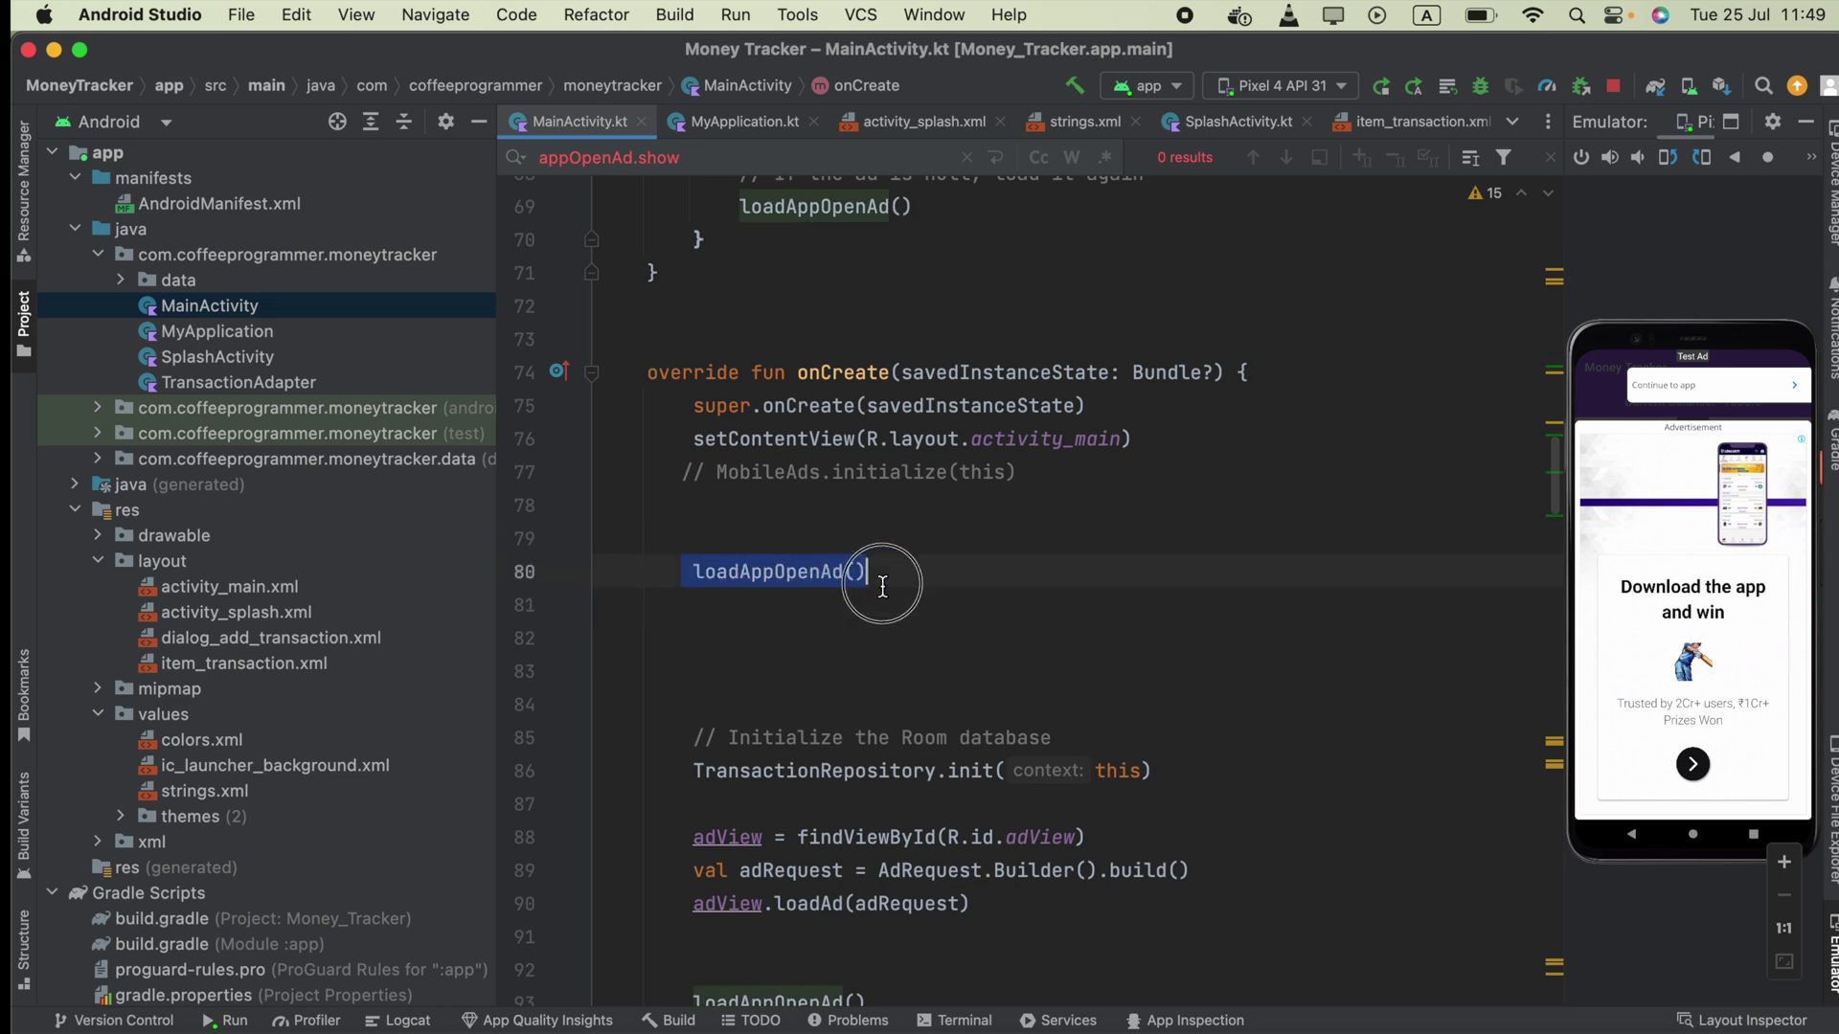
{"action": "key", "text": "Up"}
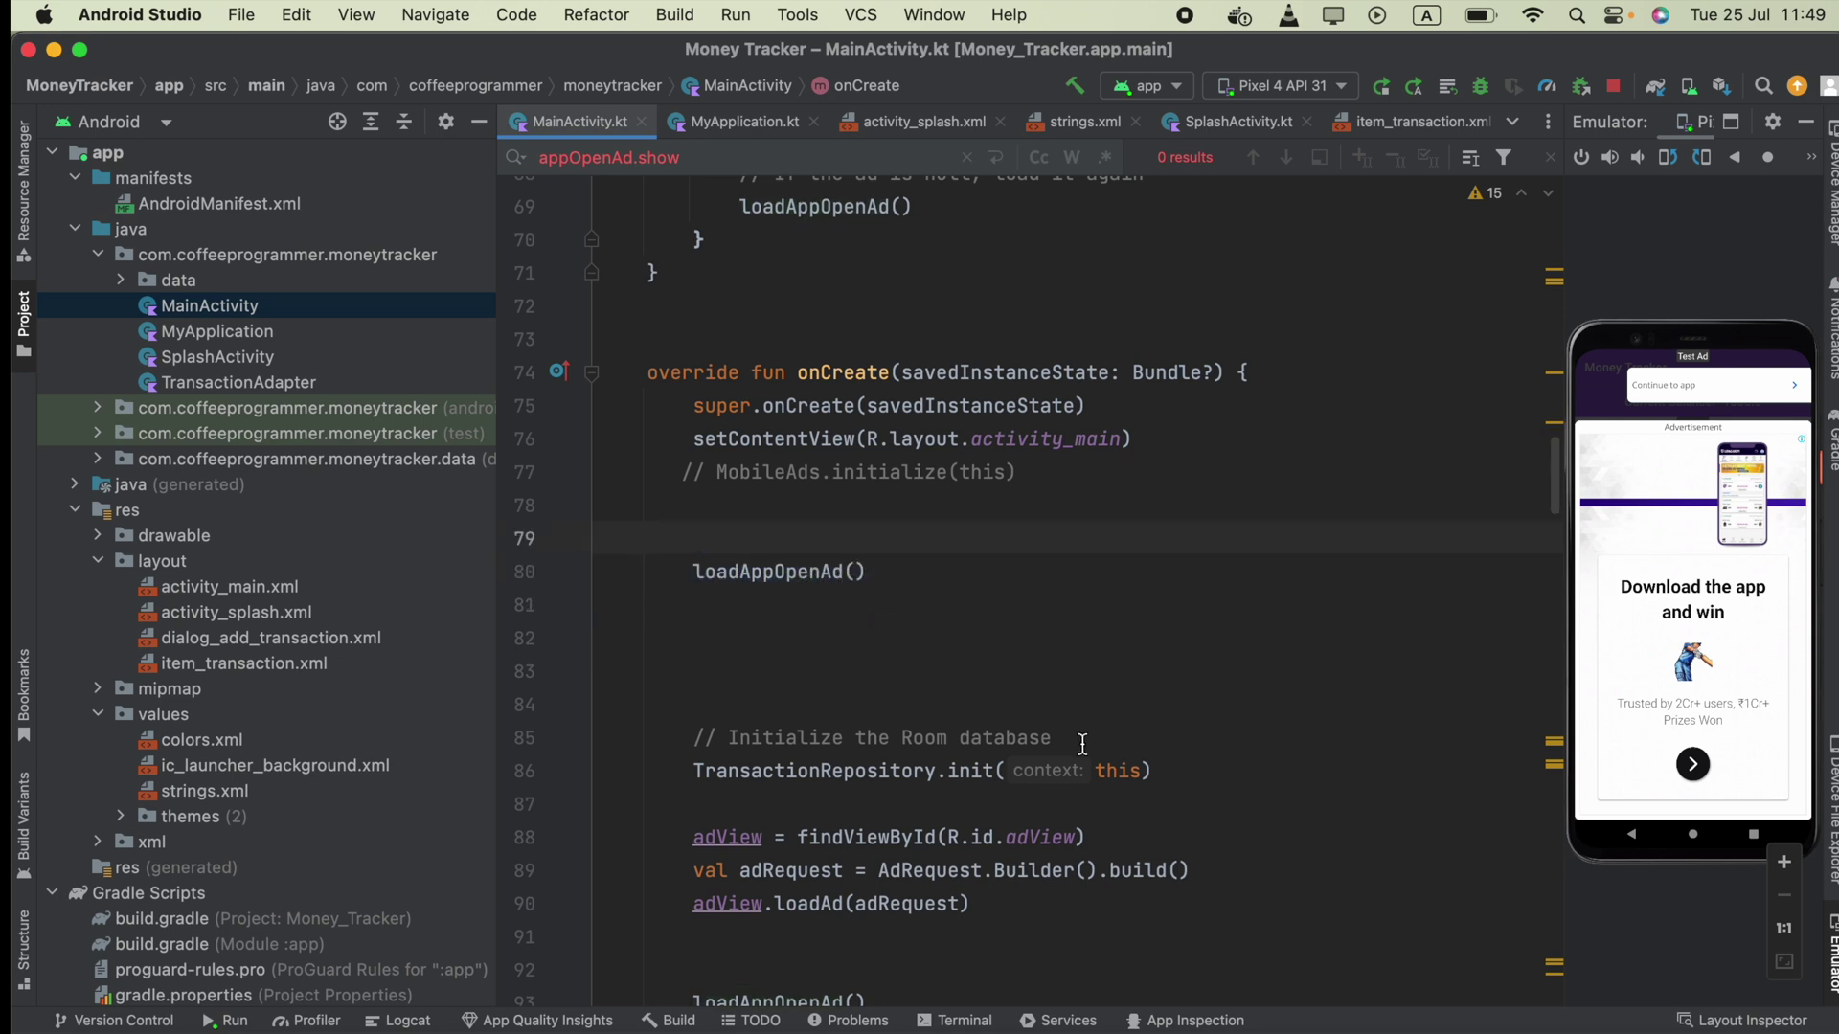
{"action": "scroll", "coordinate": [1082, 744], "scroll_direction": "up", "scroll_amount": 5}
{"action": "key", "text": "super+v"}
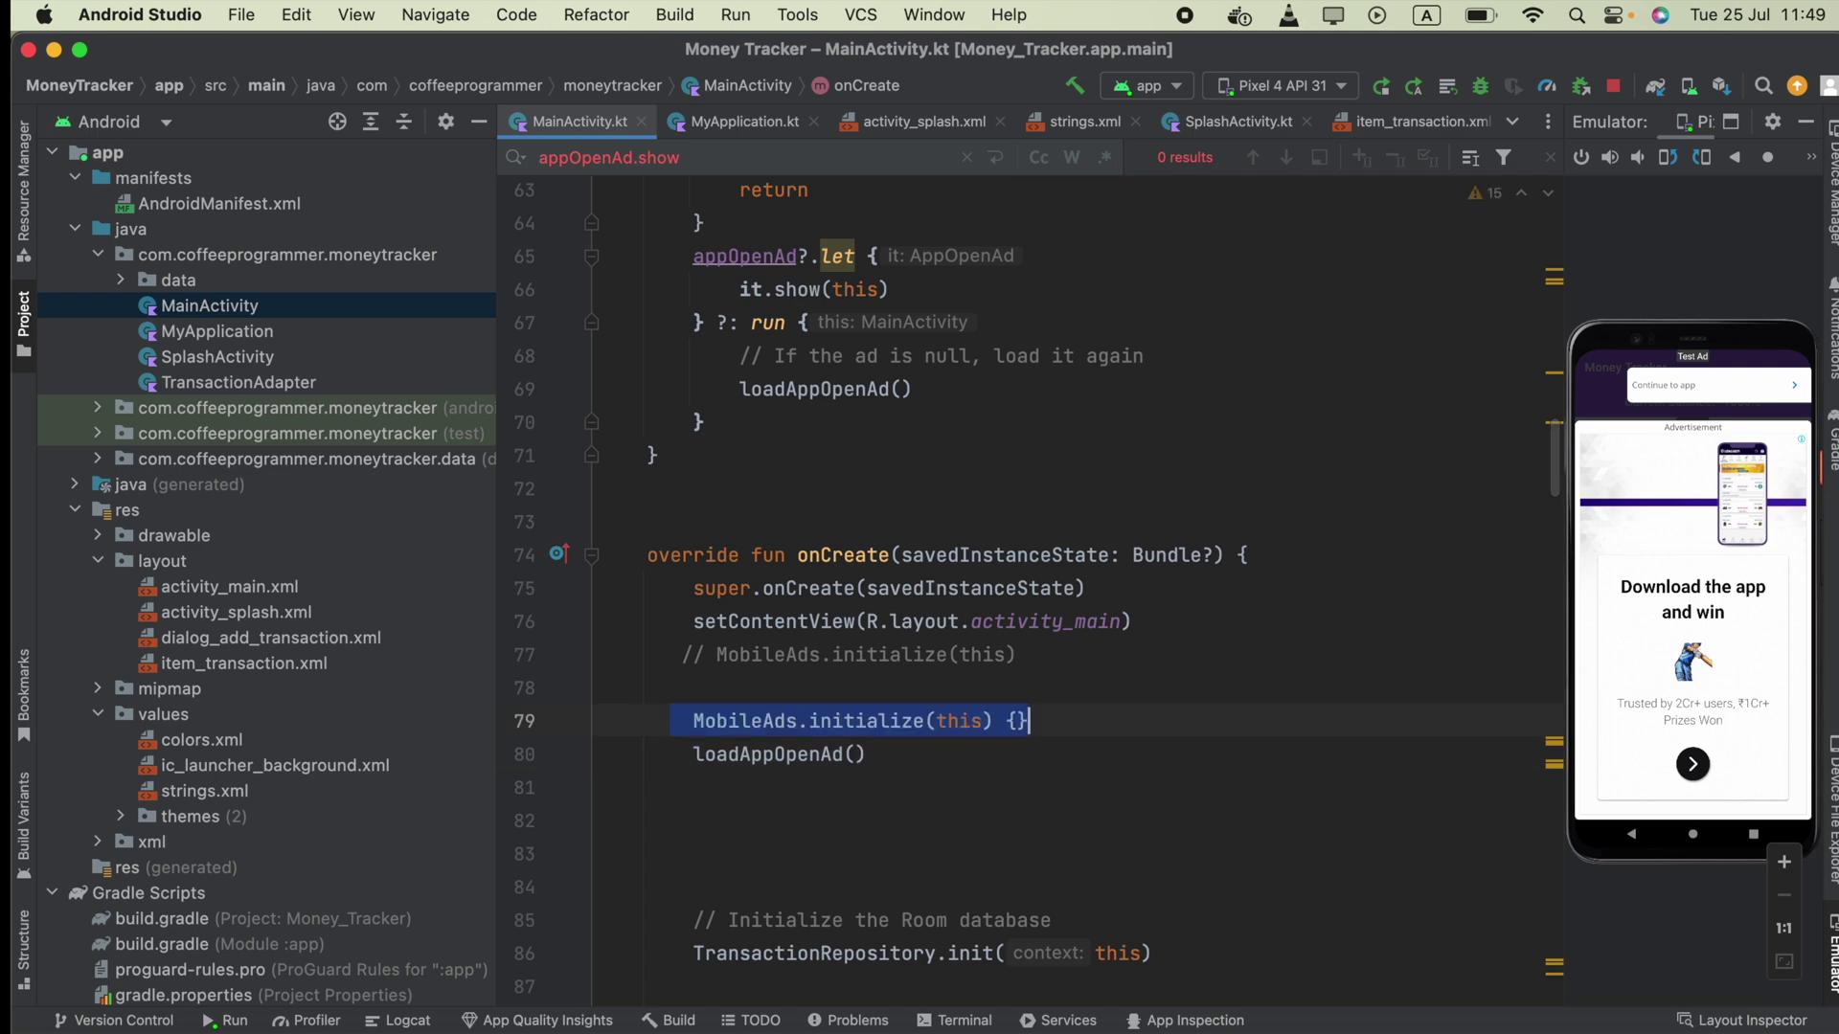
{"action": "key", "text": "Down"}
{"action": "key", "text": "Down"}
{"action": "key", "text": "super+z"}
{"action": "key", "text": "super+z"}
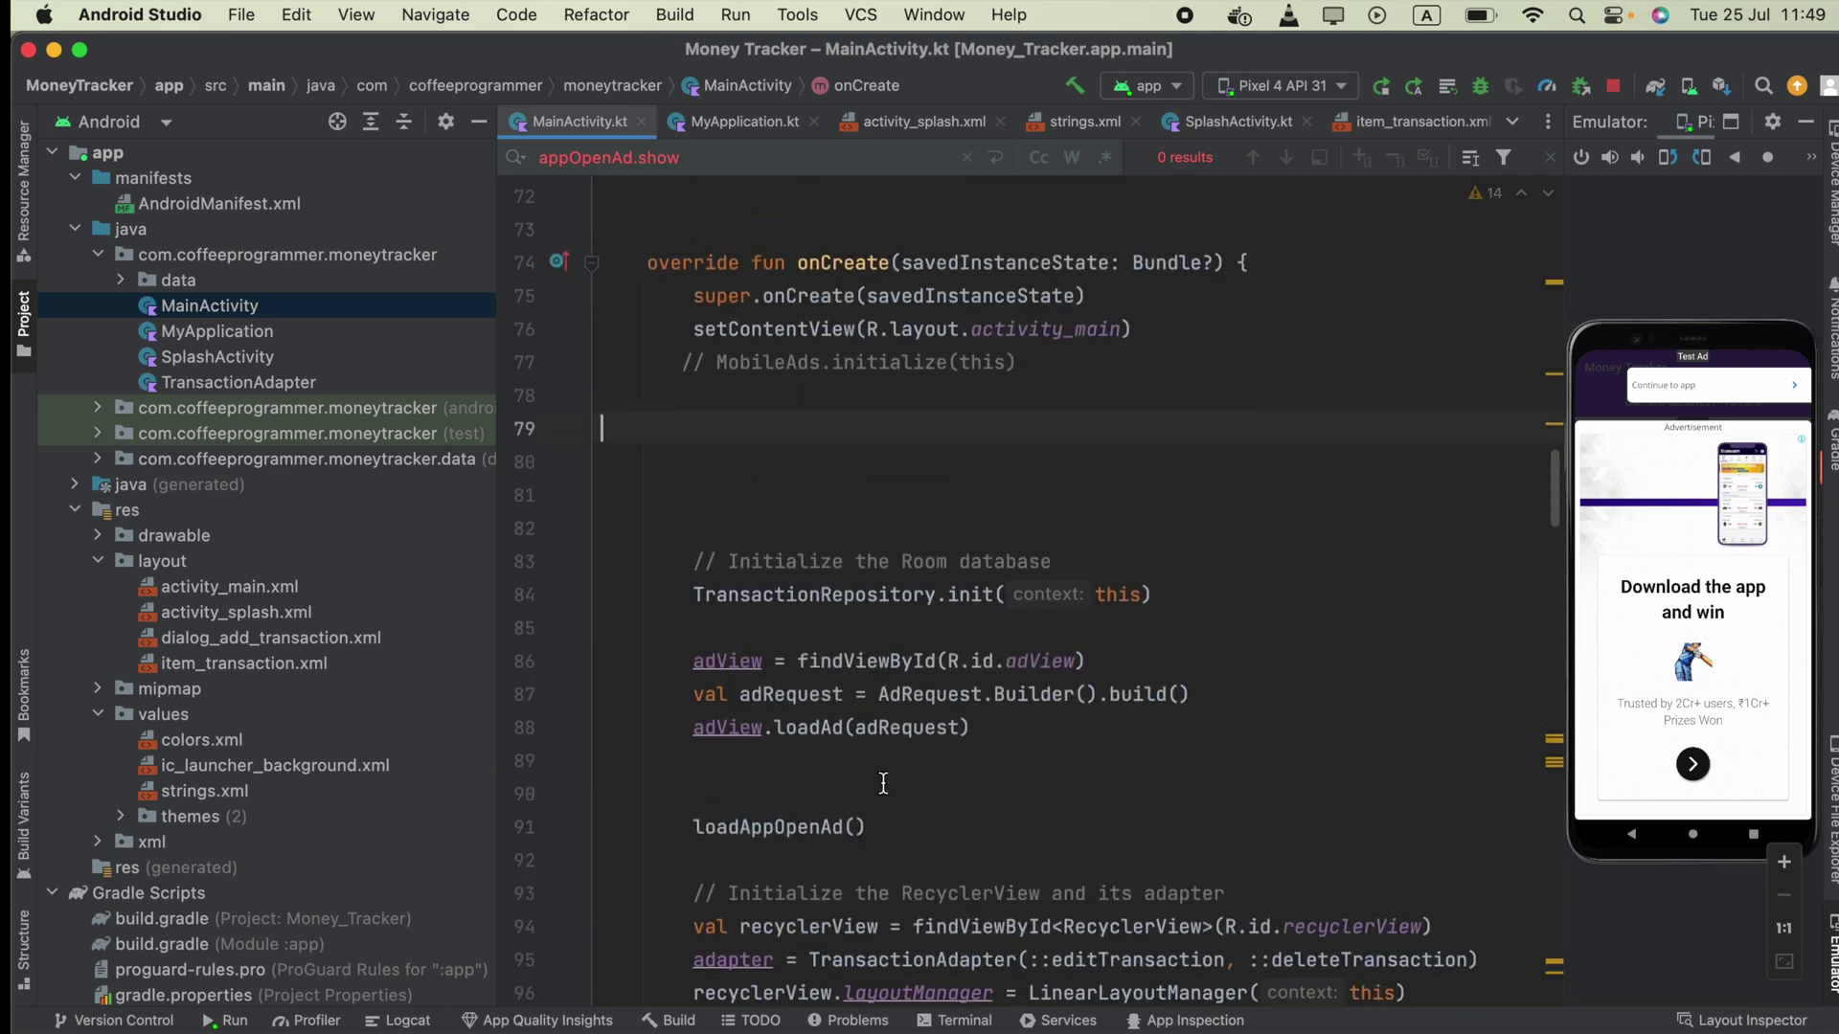
{"action": "scroll", "coordinate": [873, 784], "scroll_direction": "up", "scroll_amount": 5}
{"action": "scroll", "coordinate": [872, 785], "scroll_direction": "up", "scroll_amount": 3}
{"action": "scroll", "coordinate": [872, 784], "scroll_direction": "up", "scroll_amount": 5}
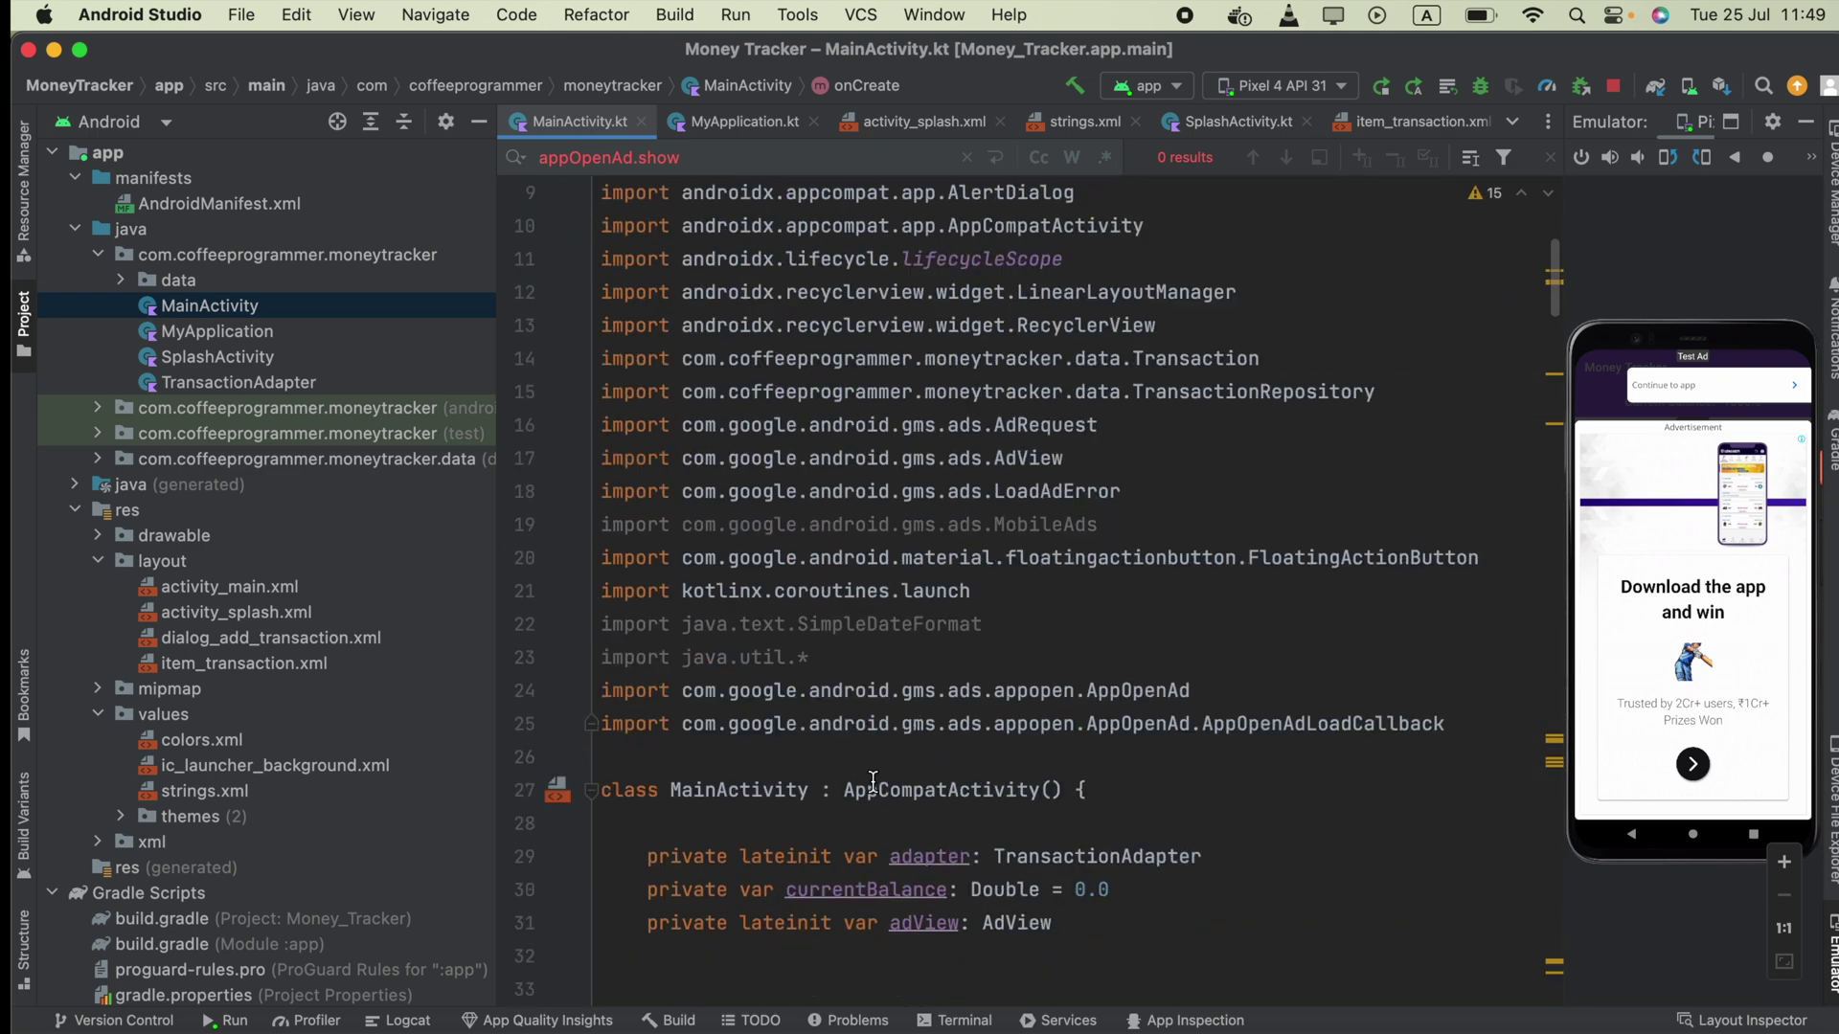
{"action": "scroll", "coordinate": [872, 784], "scroll_direction": "up", "scroll_amount": 2}
{"action": "left_click", "coordinate": [1610, 1033]}
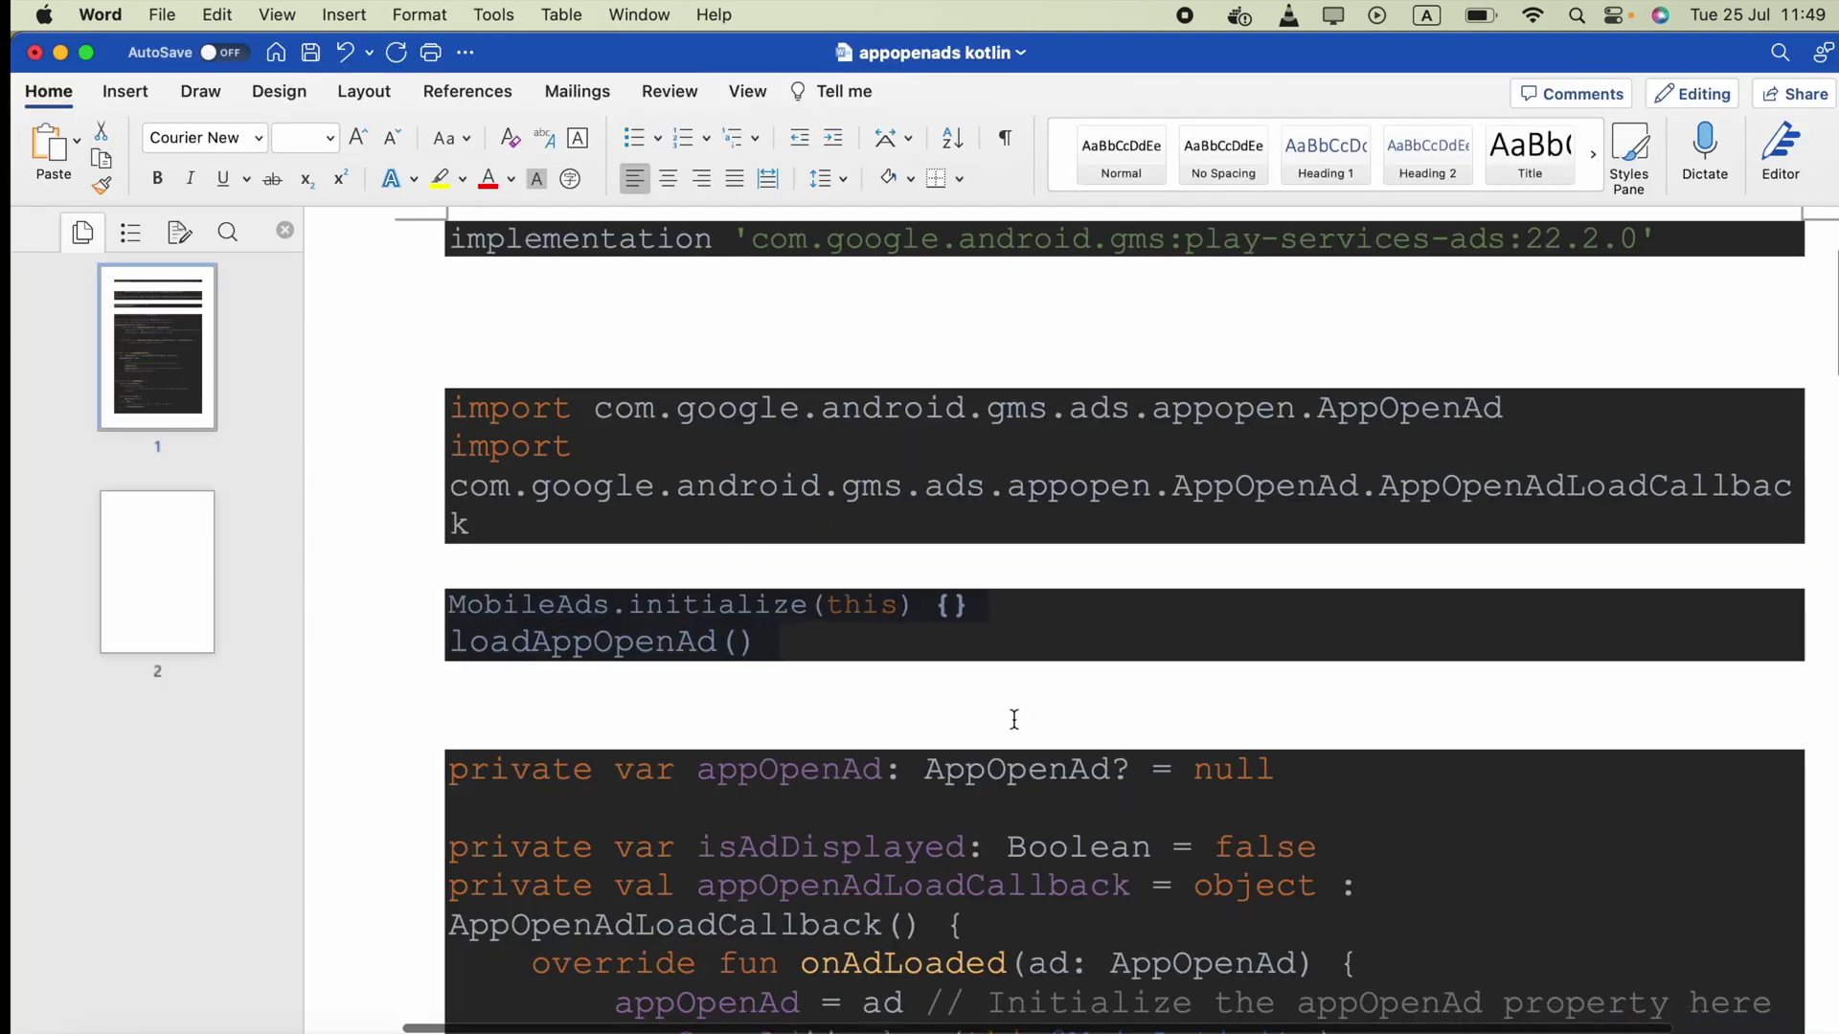
{"action": "scroll", "coordinate": [1005, 720], "scroll_direction": "down", "scroll_amount": 10}
{"action": "scroll", "coordinate": [1013, 718], "scroll_direction": "down", "scroll_amount": 15}
{"action": "scroll", "coordinate": [1012, 718], "scroll_direction": "up", "scroll_amount": 10}
{"action": "scroll", "coordinate": [1012, 718], "scroll_direction": "up", "scroll_amount": 5}
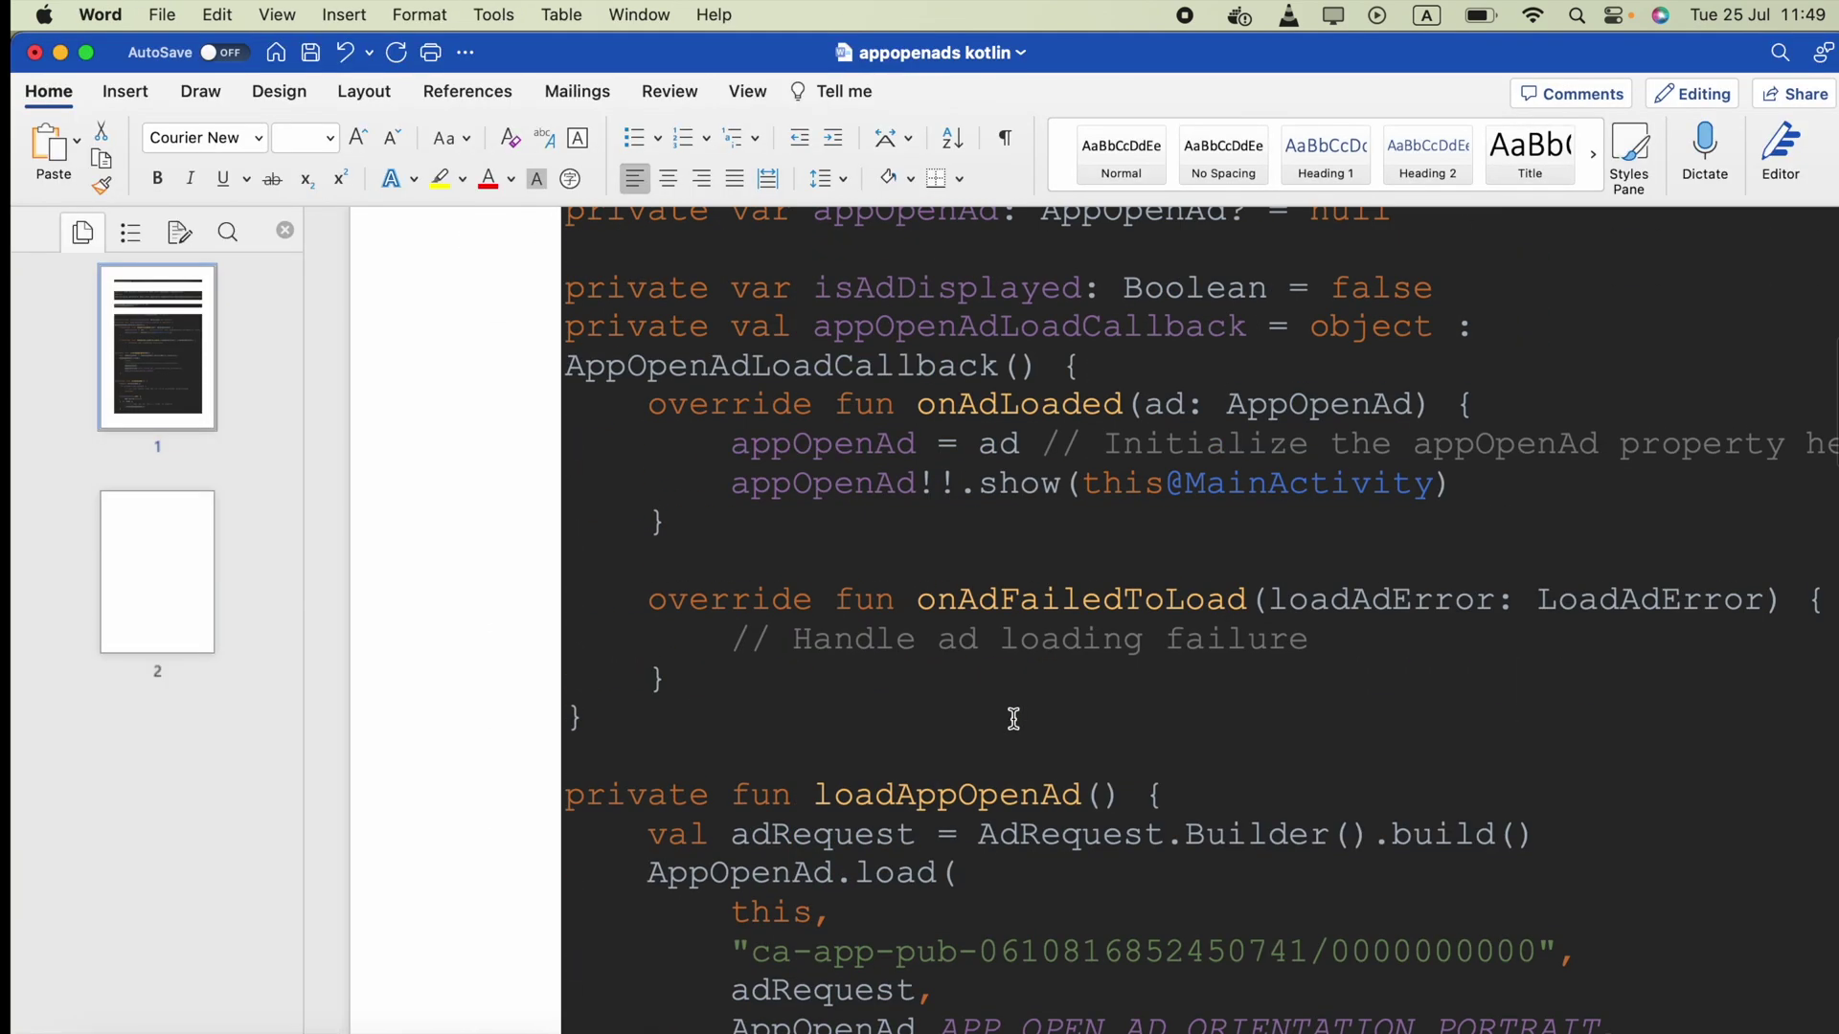
{"action": "scroll", "coordinate": [1013, 718], "scroll_direction": "up", "scroll_amount": 5}
{"action": "scroll", "coordinate": [1013, 711], "scroll_direction": "up", "scroll_amount": 1}
Select the snippet code from private var appOpenAd through onResume's closing brace
{"action": "left_click_drag", "start_coordinate": [551, 598], "coordinate": [767, 1029]}
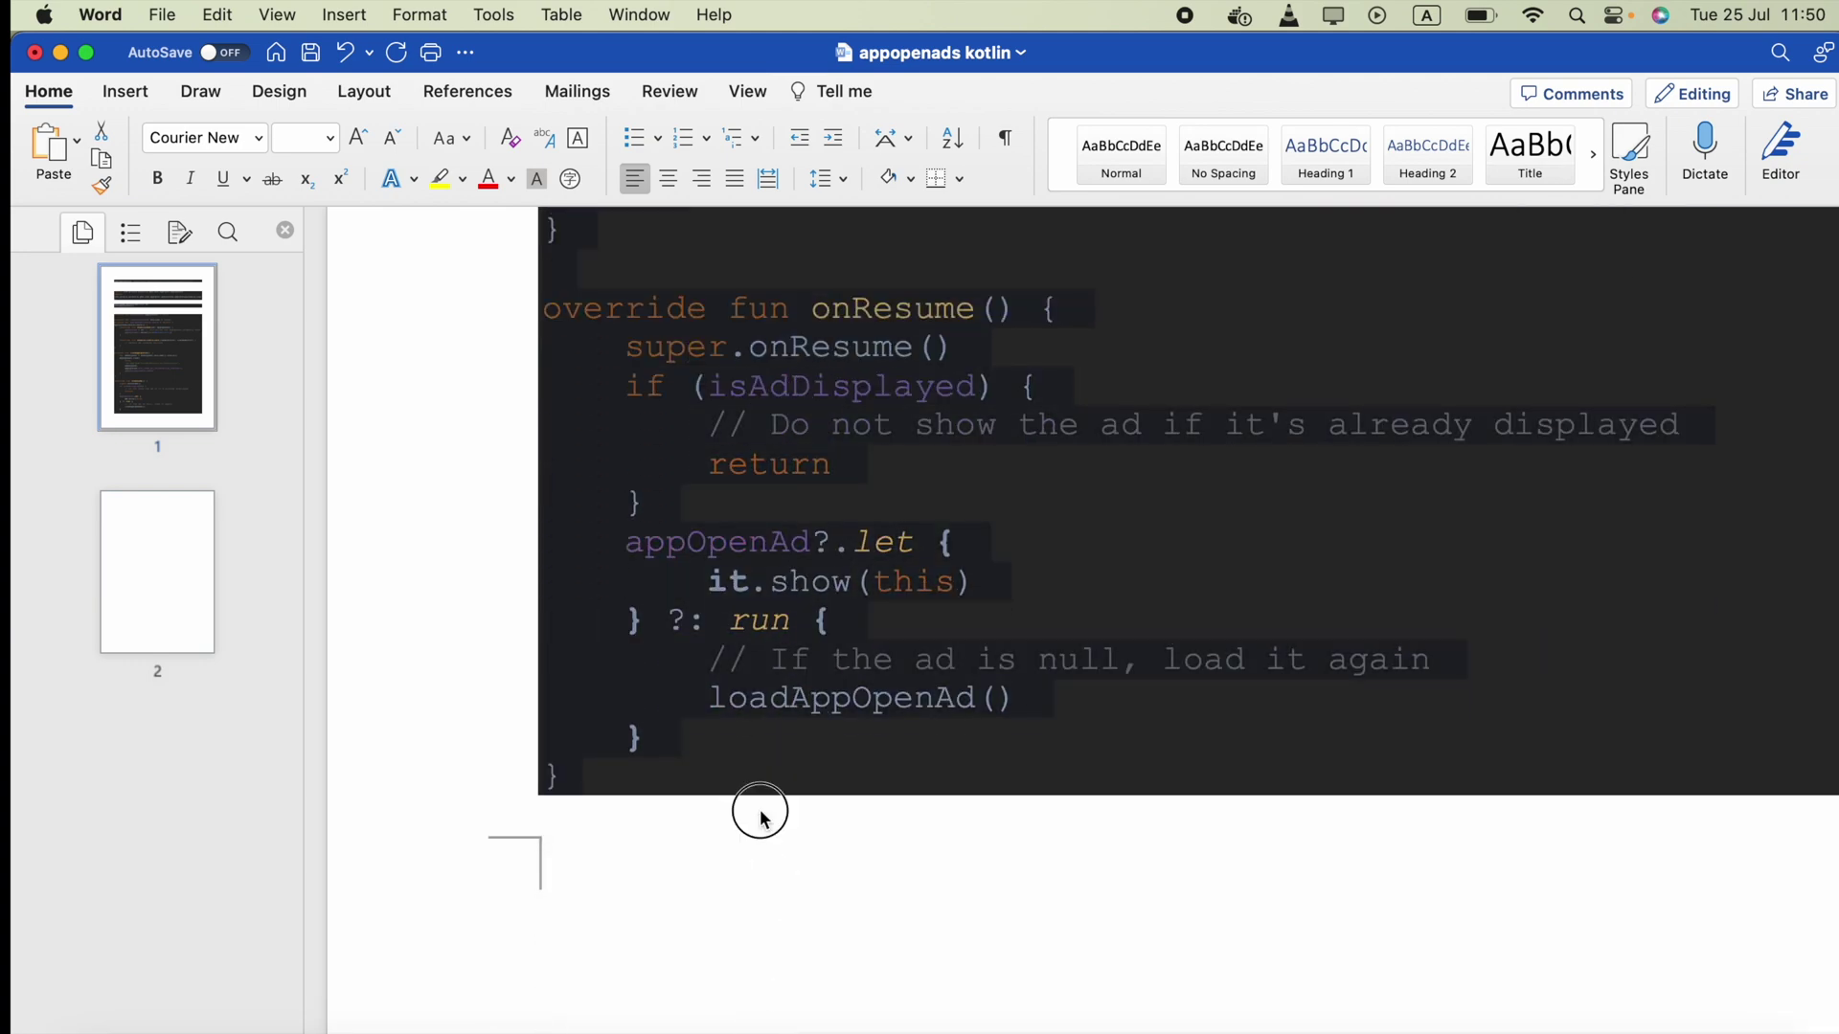
{"action": "left_click_drag", "start_coordinate": [766, 1031], "coordinate": [702, 772]}
Delete the old App Open Ad block in MainActivity.kt and paste the new snippet code
{"action": "left_click", "coordinate": [1581, 1028]}
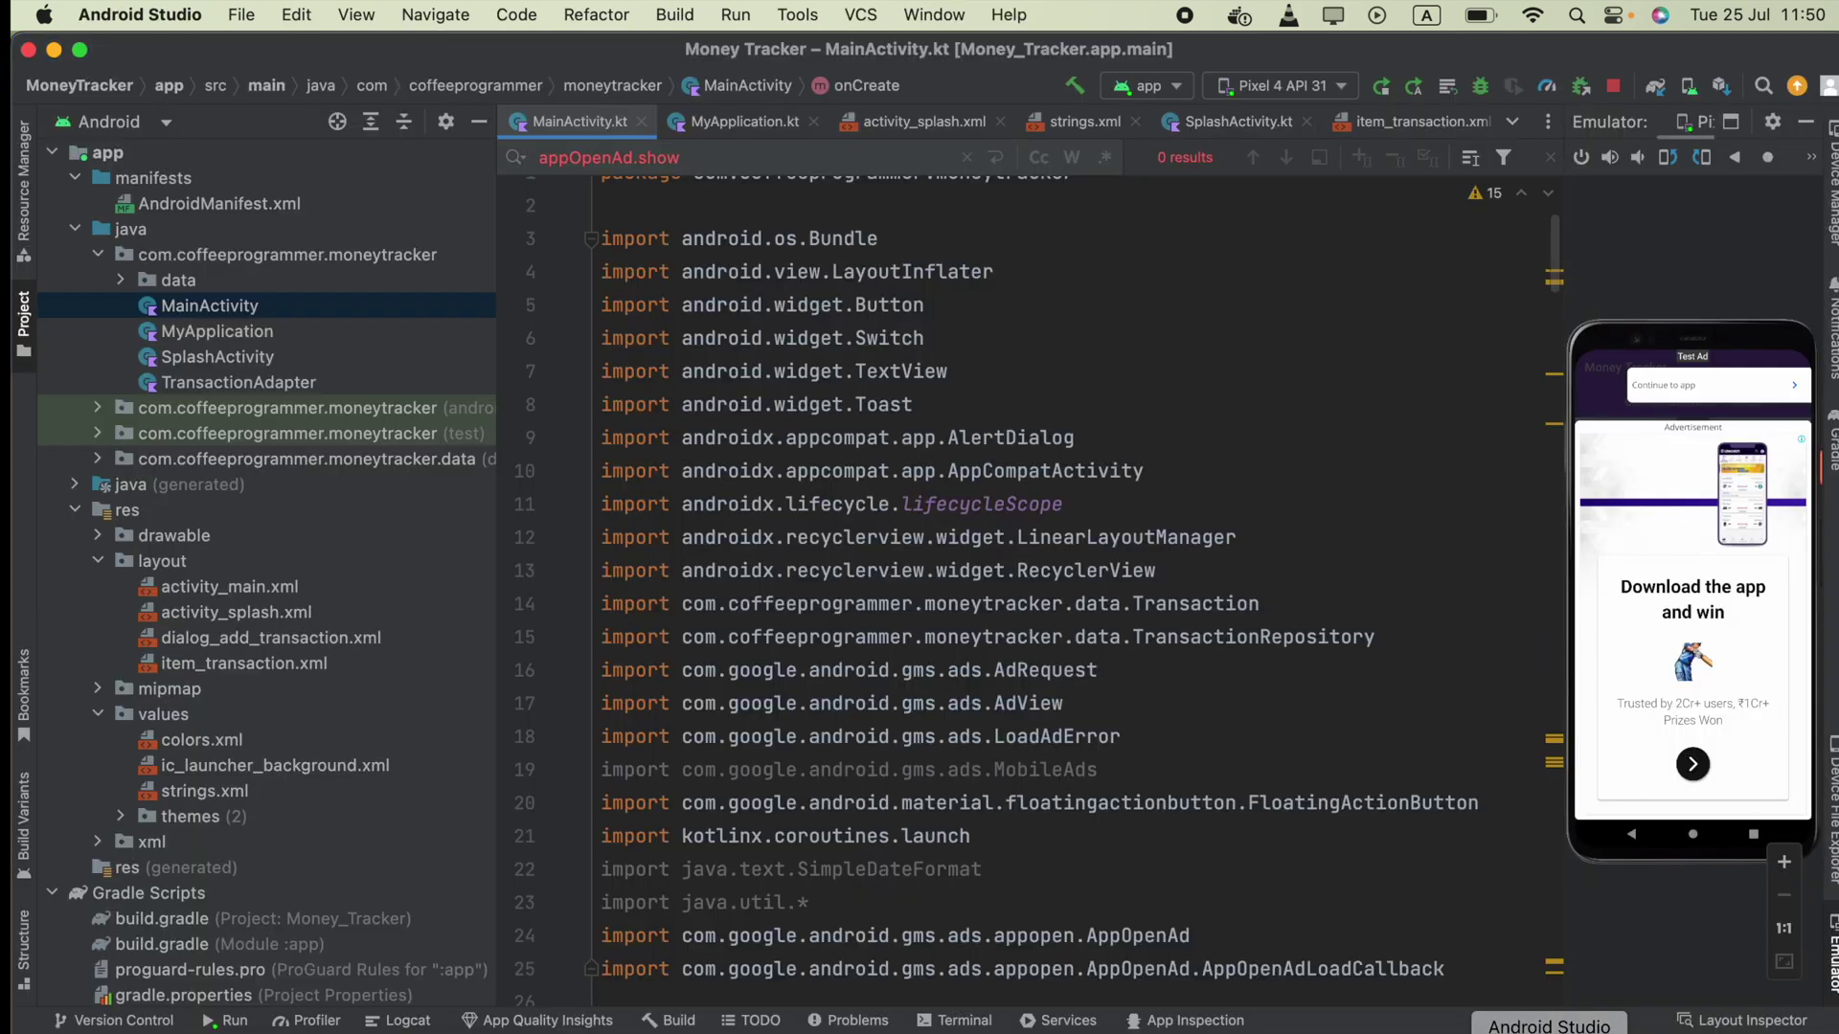
{"action": "scroll", "coordinate": [791, 844], "scroll_direction": "up", "scroll_amount": 1}
{"action": "scroll", "coordinate": [790, 844], "scroll_direction": "down", "scroll_amount": 5}
{"action": "scroll", "coordinate": [791, 844], "scroll_direction": "down", "scroll_amount": 5}
{"action": "scroll", "coordinate": [791, 844], "scroll_direction": "down", "scroll_amount": 2}
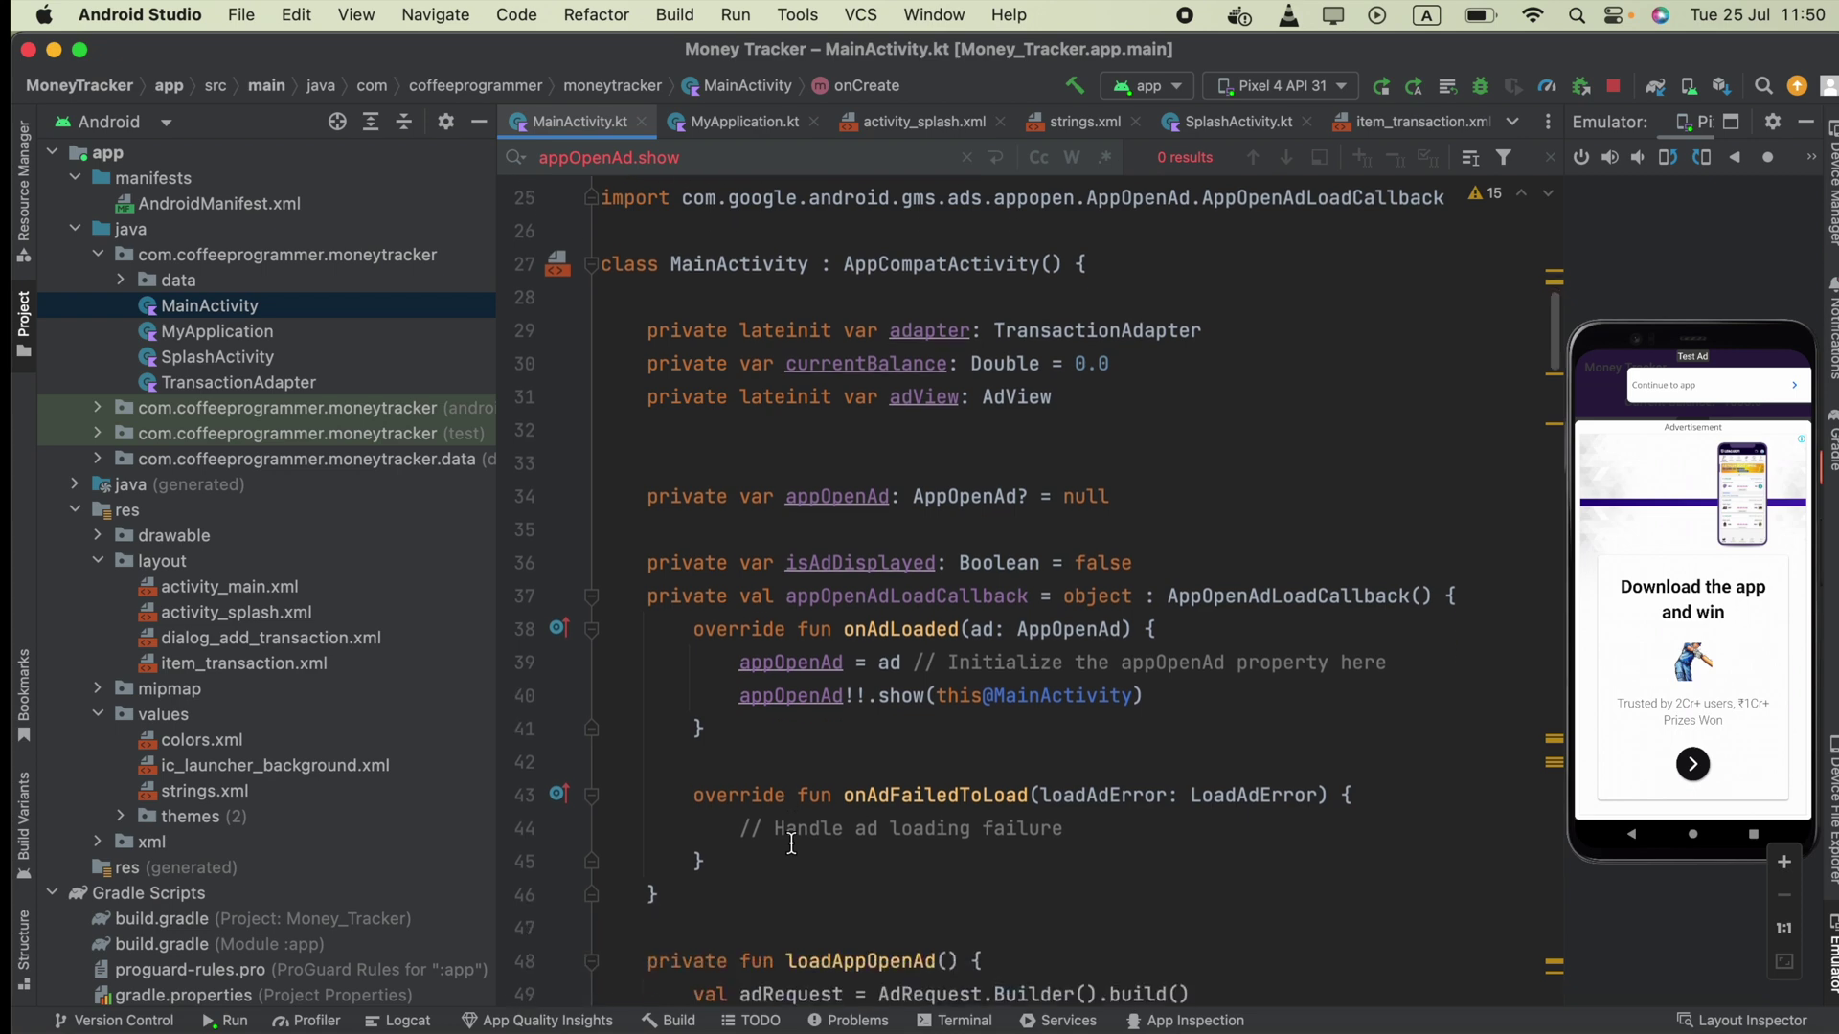
{"action": "scroll", "coordinate": [797, 504], "scroll_direction": "up", "scroll_amount": 2}
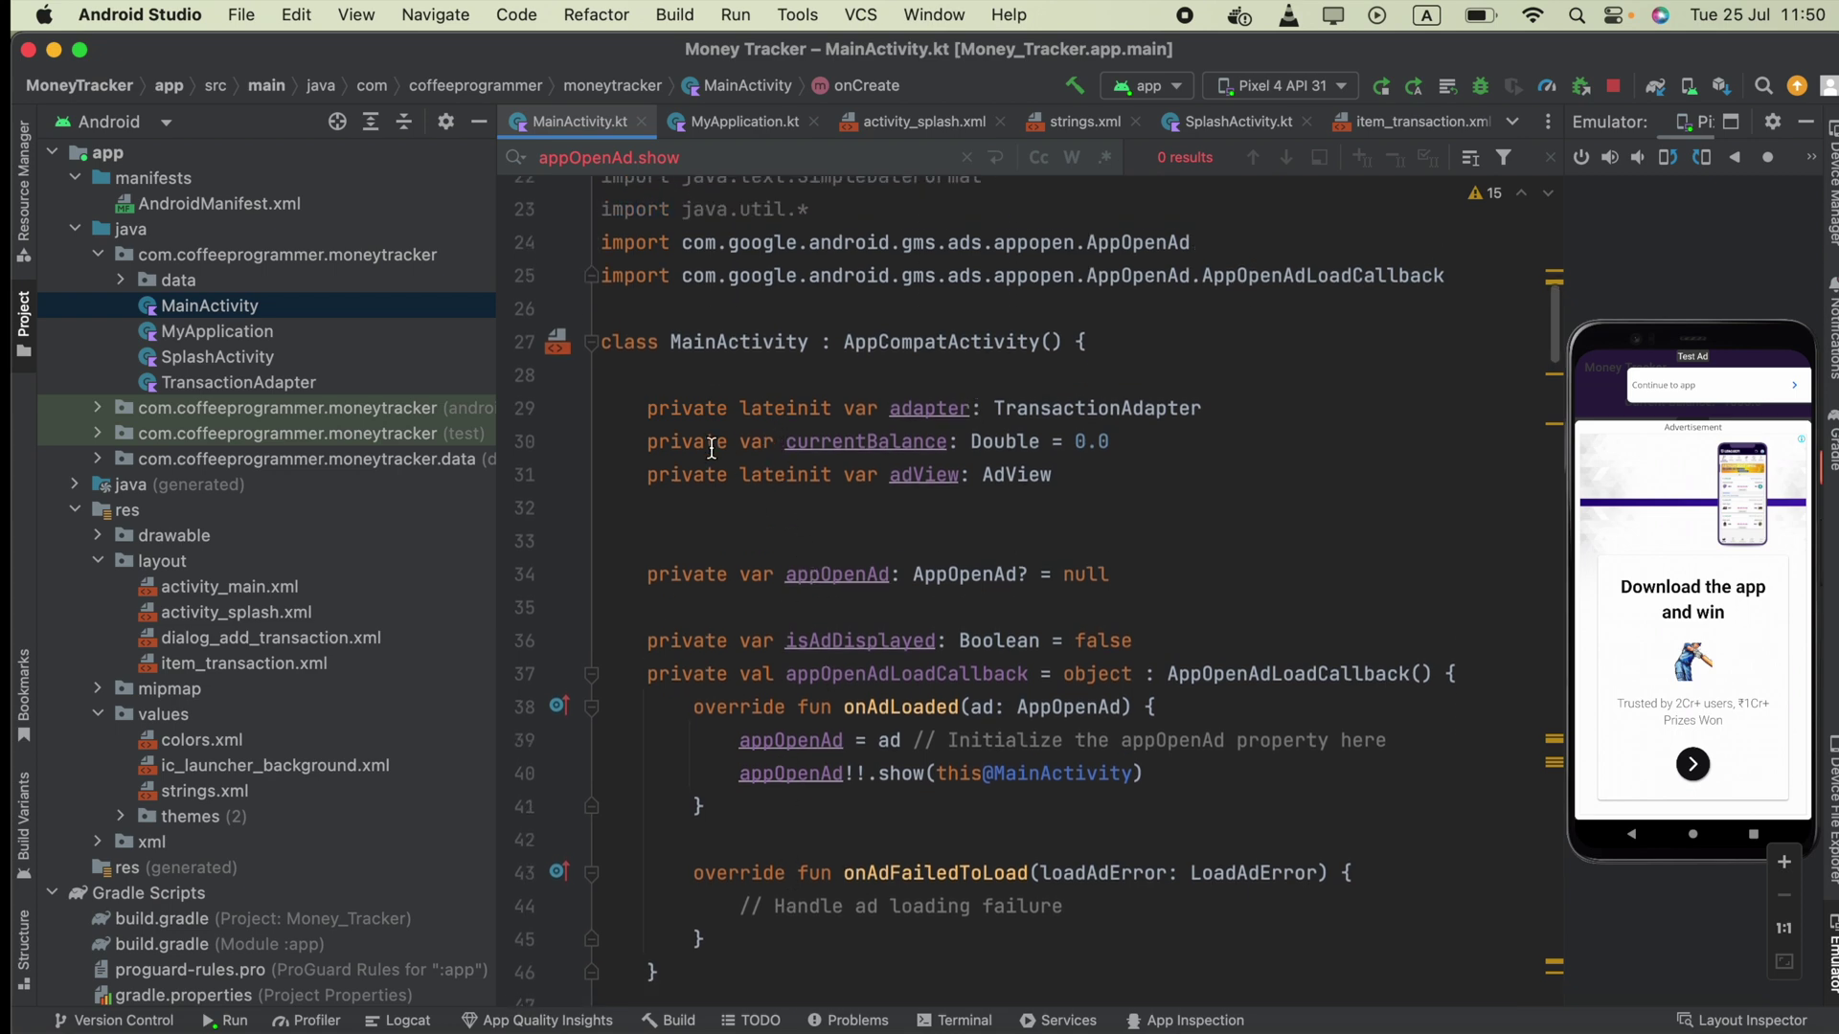
{"action": "left_click_drag", "start_coordinate": [626, 483], "coordinate": [1113, 458]}
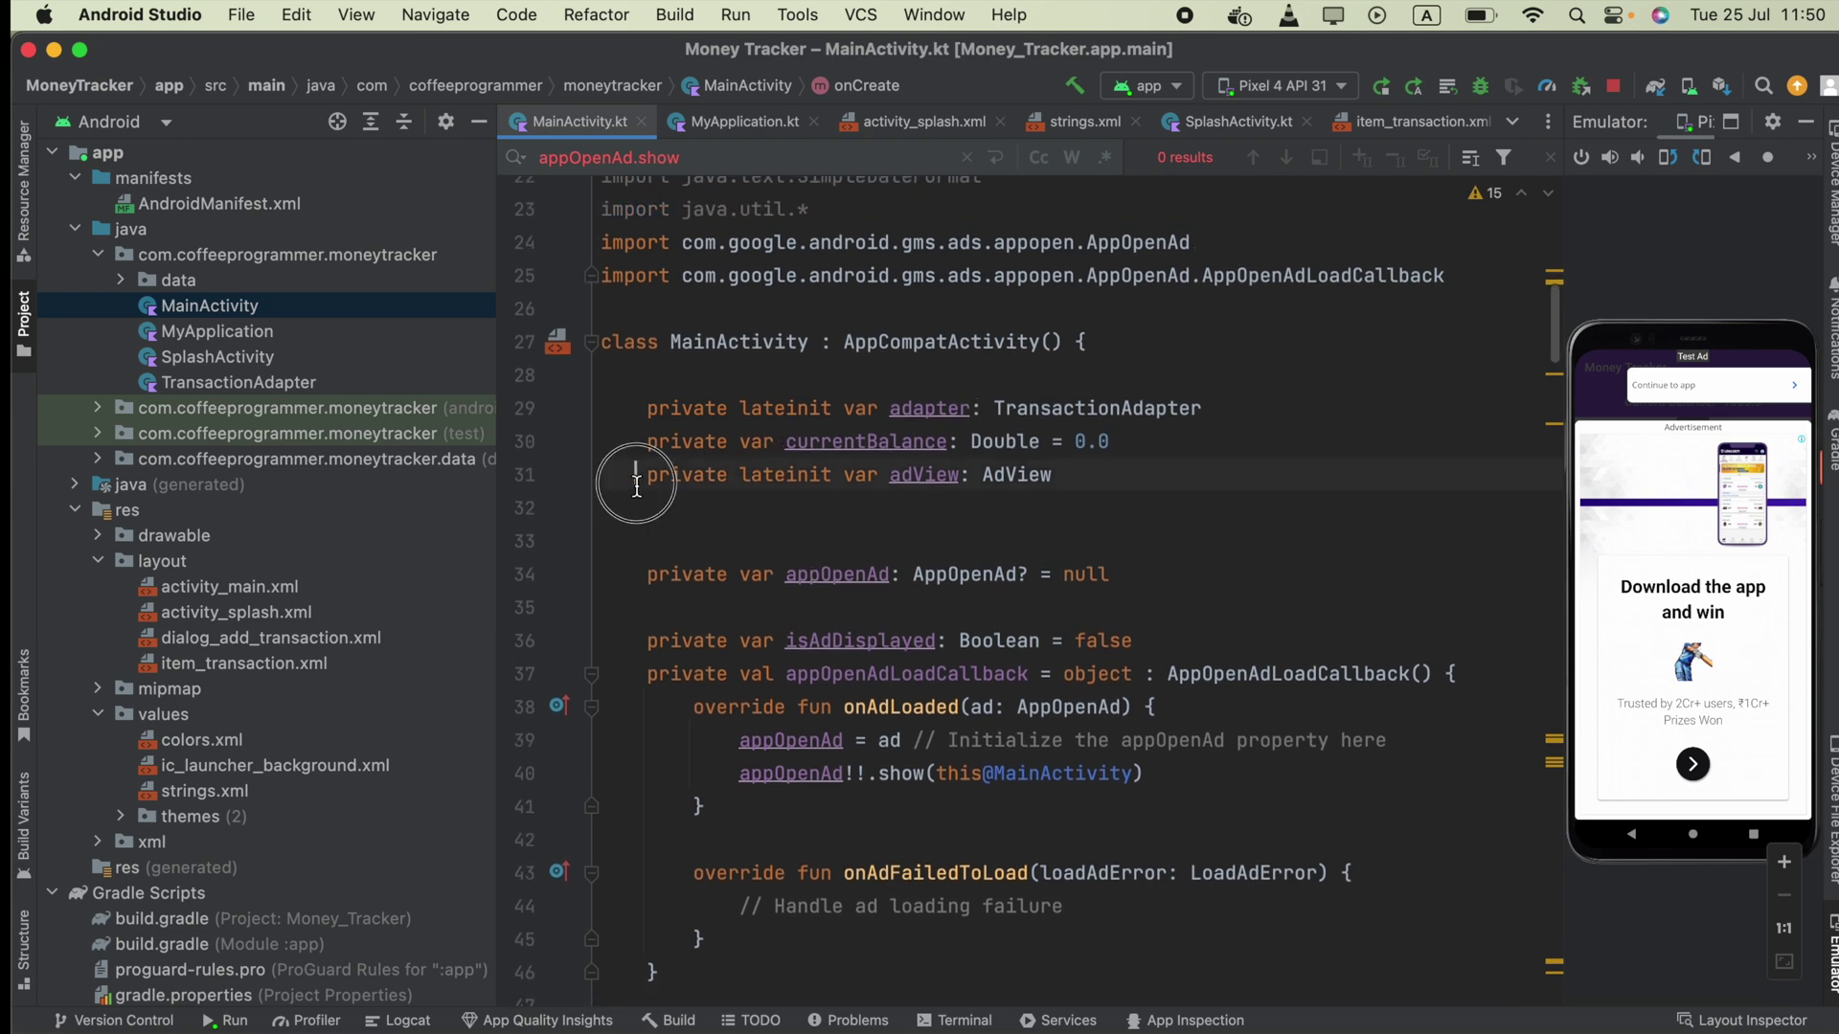
{"action": "left_click", "coordinate": [1114, 459]}
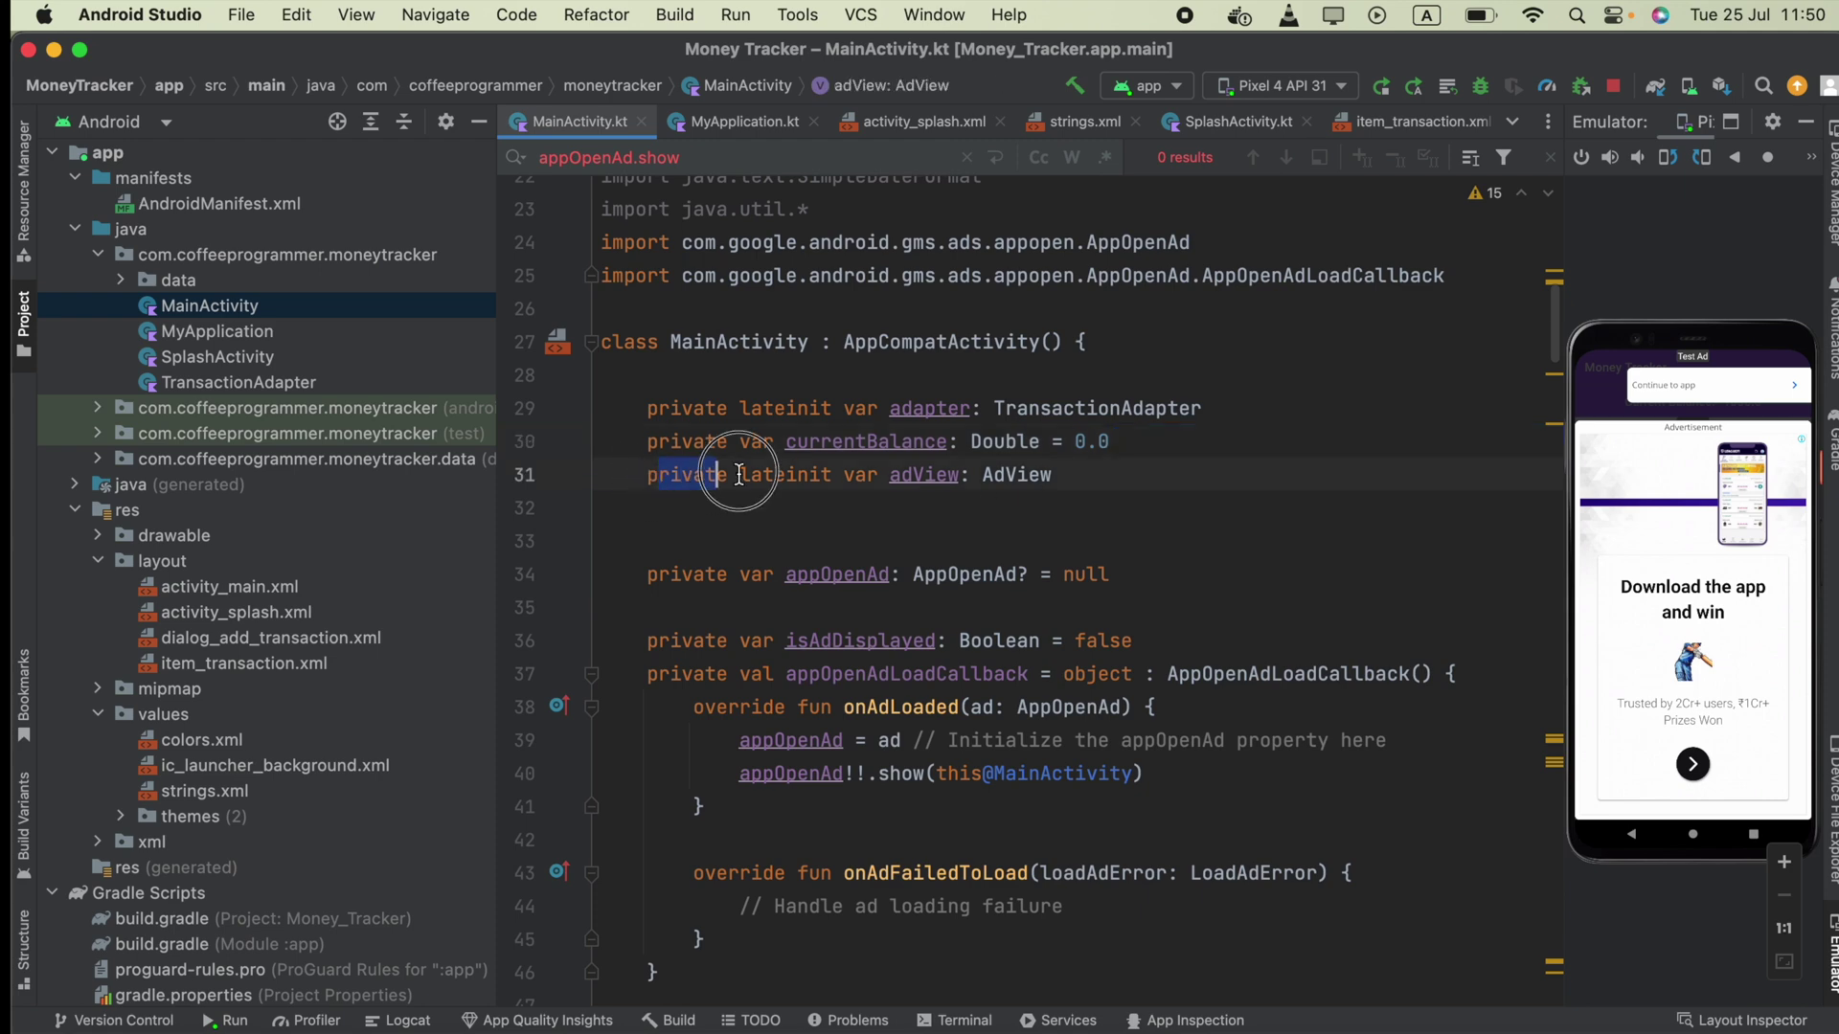
{"action": "mouse_move", "coordinate": [646, 476]}
{"action": "left_mouse_down"}
{"action": "mouse_move", "coordinate": [1063, 451]}
{"action": "mouse_move", "coordinate": [1170, 475]}
{"action": "left_mouse_up"}
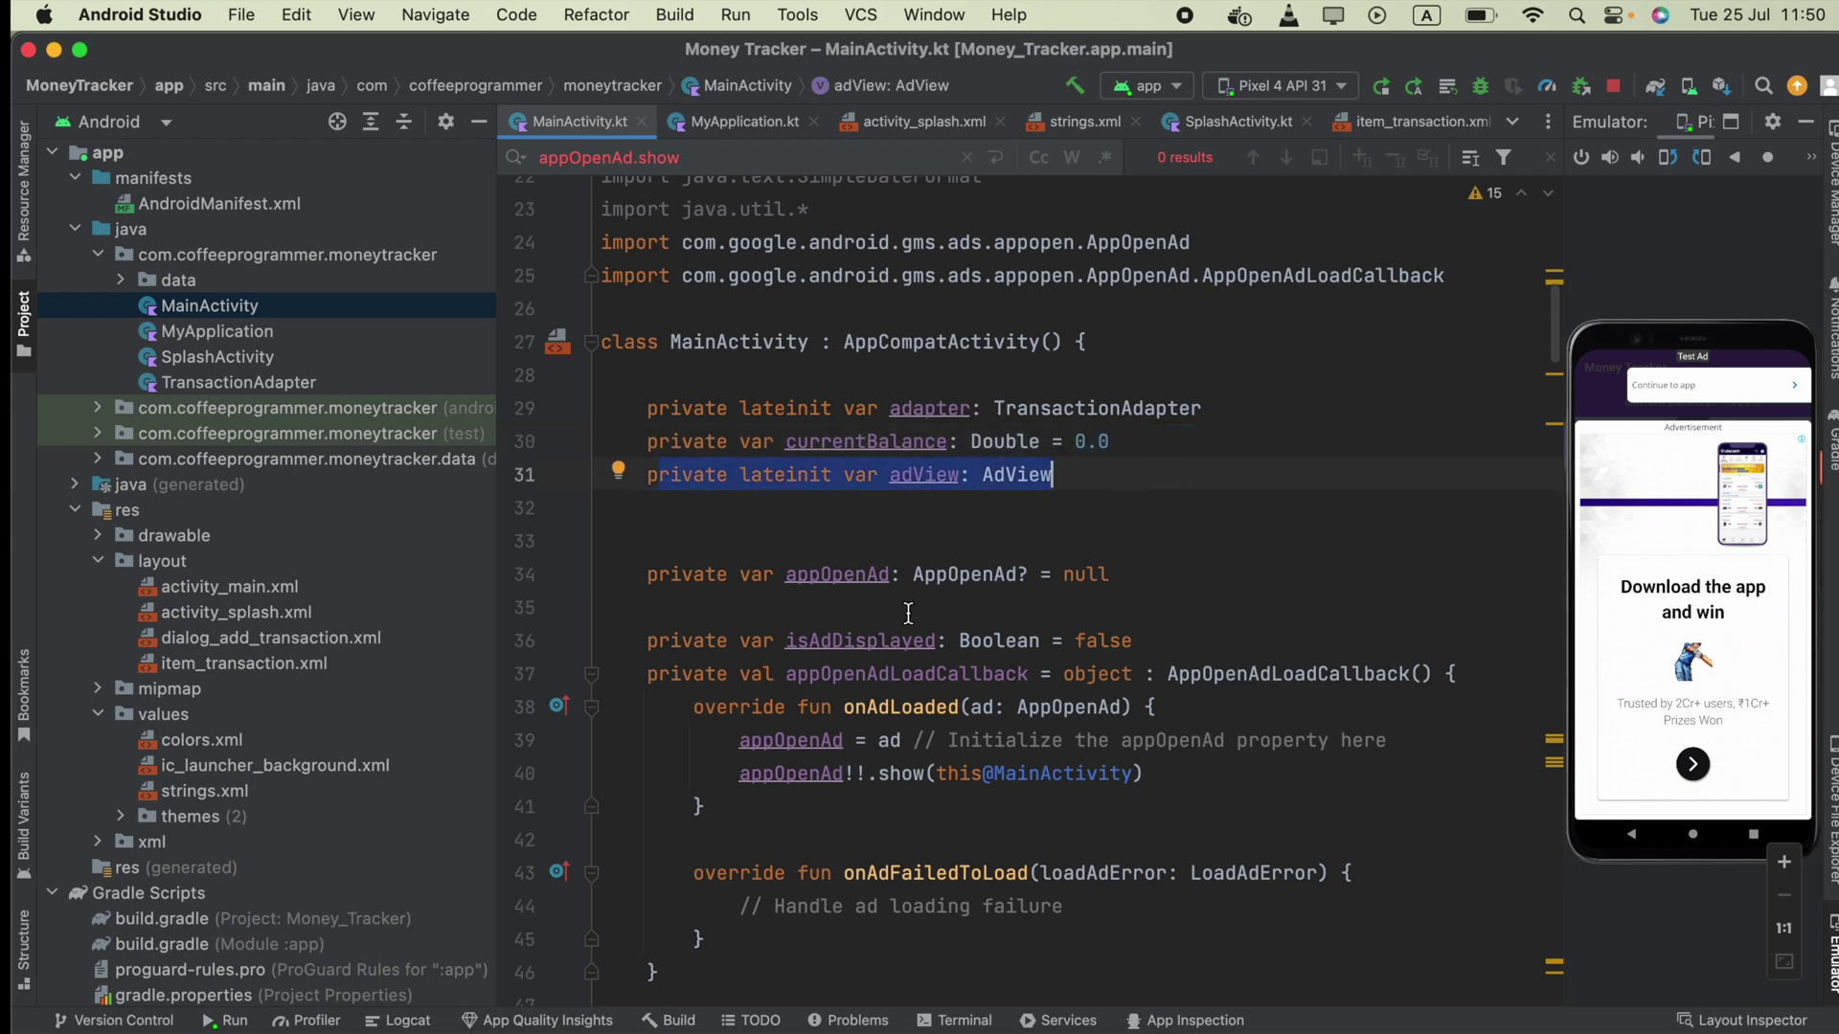
{"action": "scroll", "coordinate": [1088, 533], "scroll_direction": "down", "scroll_amount": 5}
{"action": "scroll", "coordinate": [776, 348], "scroll_direction": "down", "scroll_amount": 2}
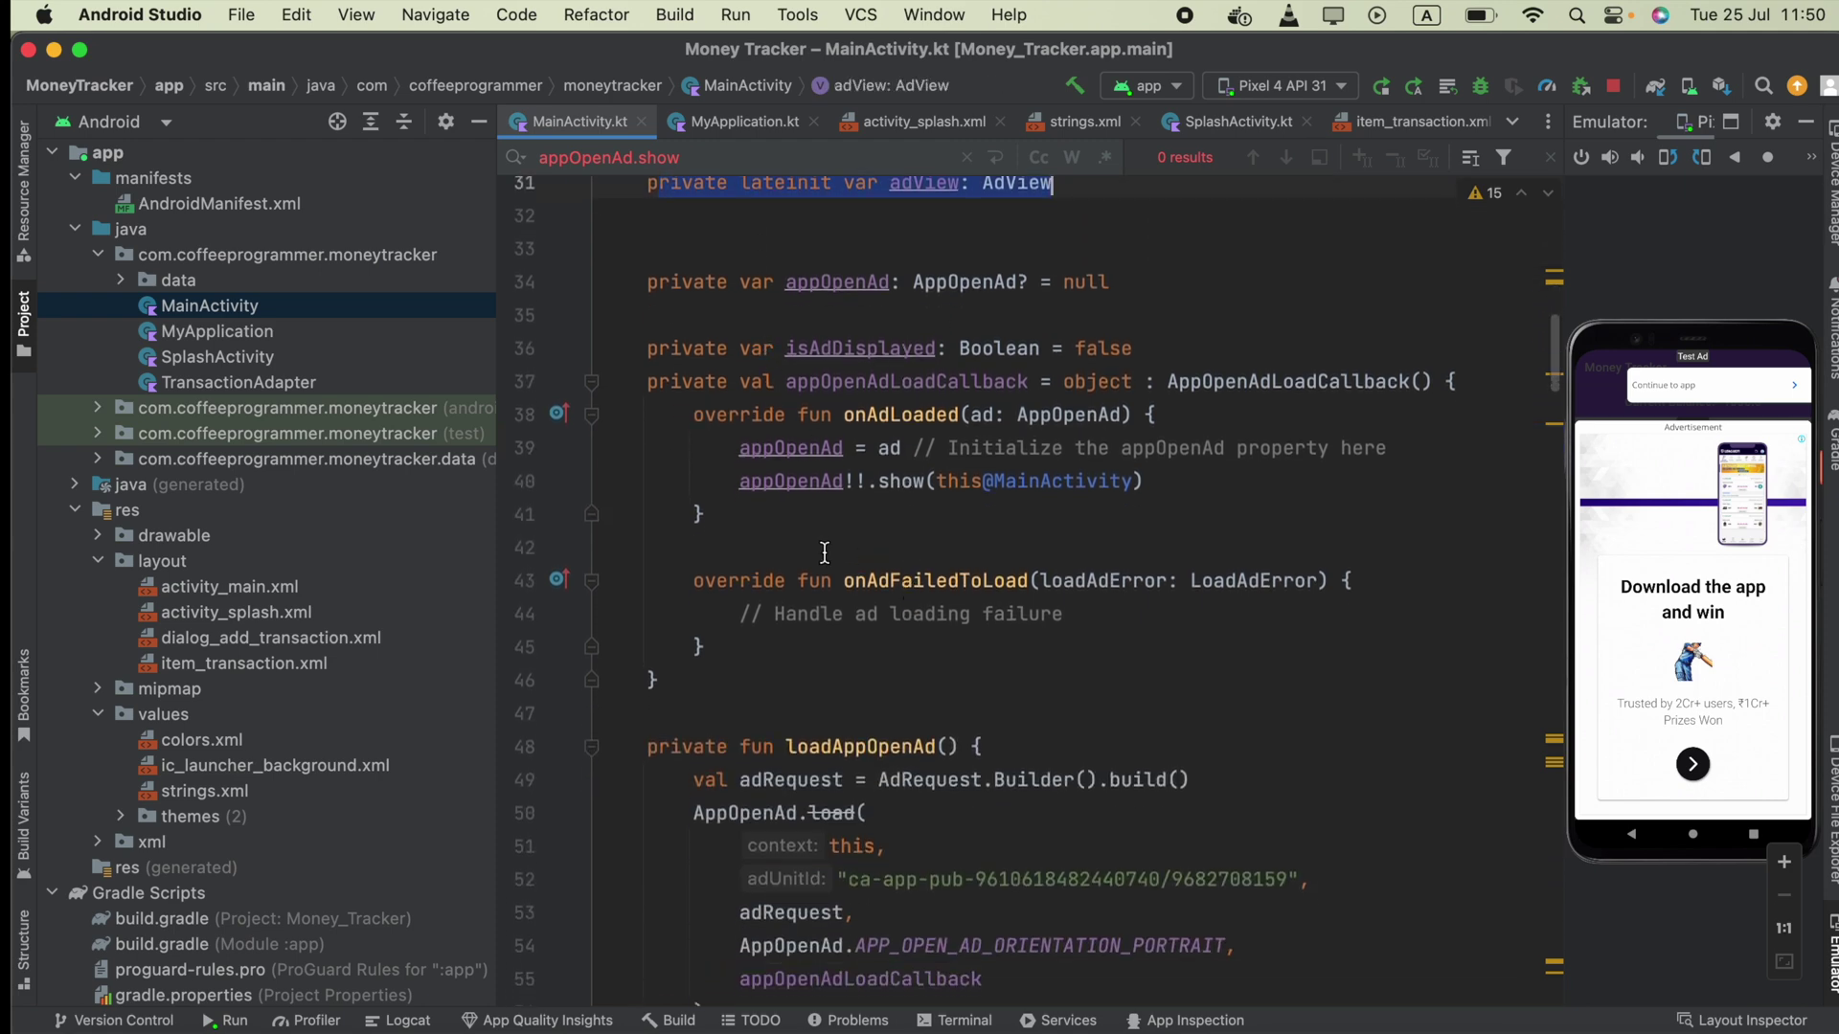
{"action": "scroll", "coordinate": [823, 553], "scroll_direction": "down", "scroll_amount": 5}
{"action": "scroll", "coordinate": [776, 691], "scroll_direction": "down", "scroll_amount": 2}
{"action": "scroll", "coordinate": [776, 689], "scroll_direction": "down", "scroll_amount": 2}
{"action": "left_click", "coordinate": [695, 784]}
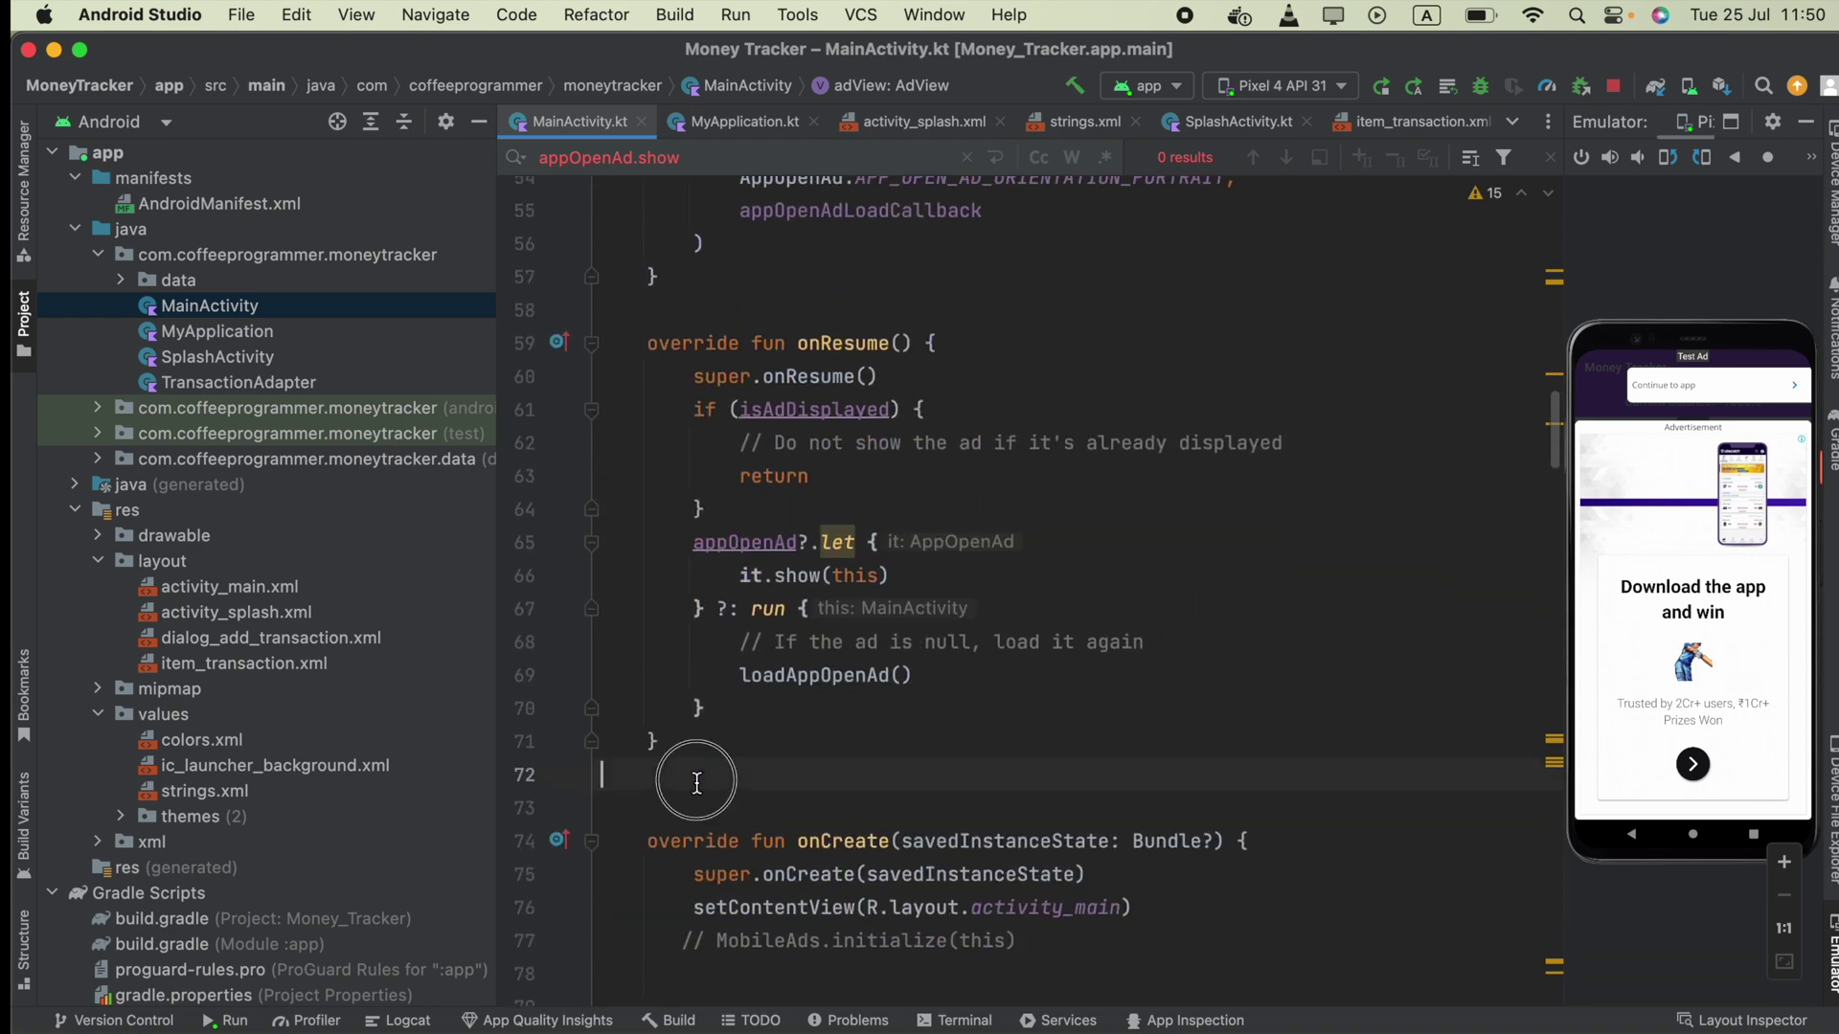
{"action": "scroll", "coordinate": [657, 743], "scroll_direction": "up", "scroll_amount": 10}
{"action": "left_click_drag", "start_coordinate": [697, 784], "coordinate": [573, 533]}
{"action": "key", "text": "BackSpace"}
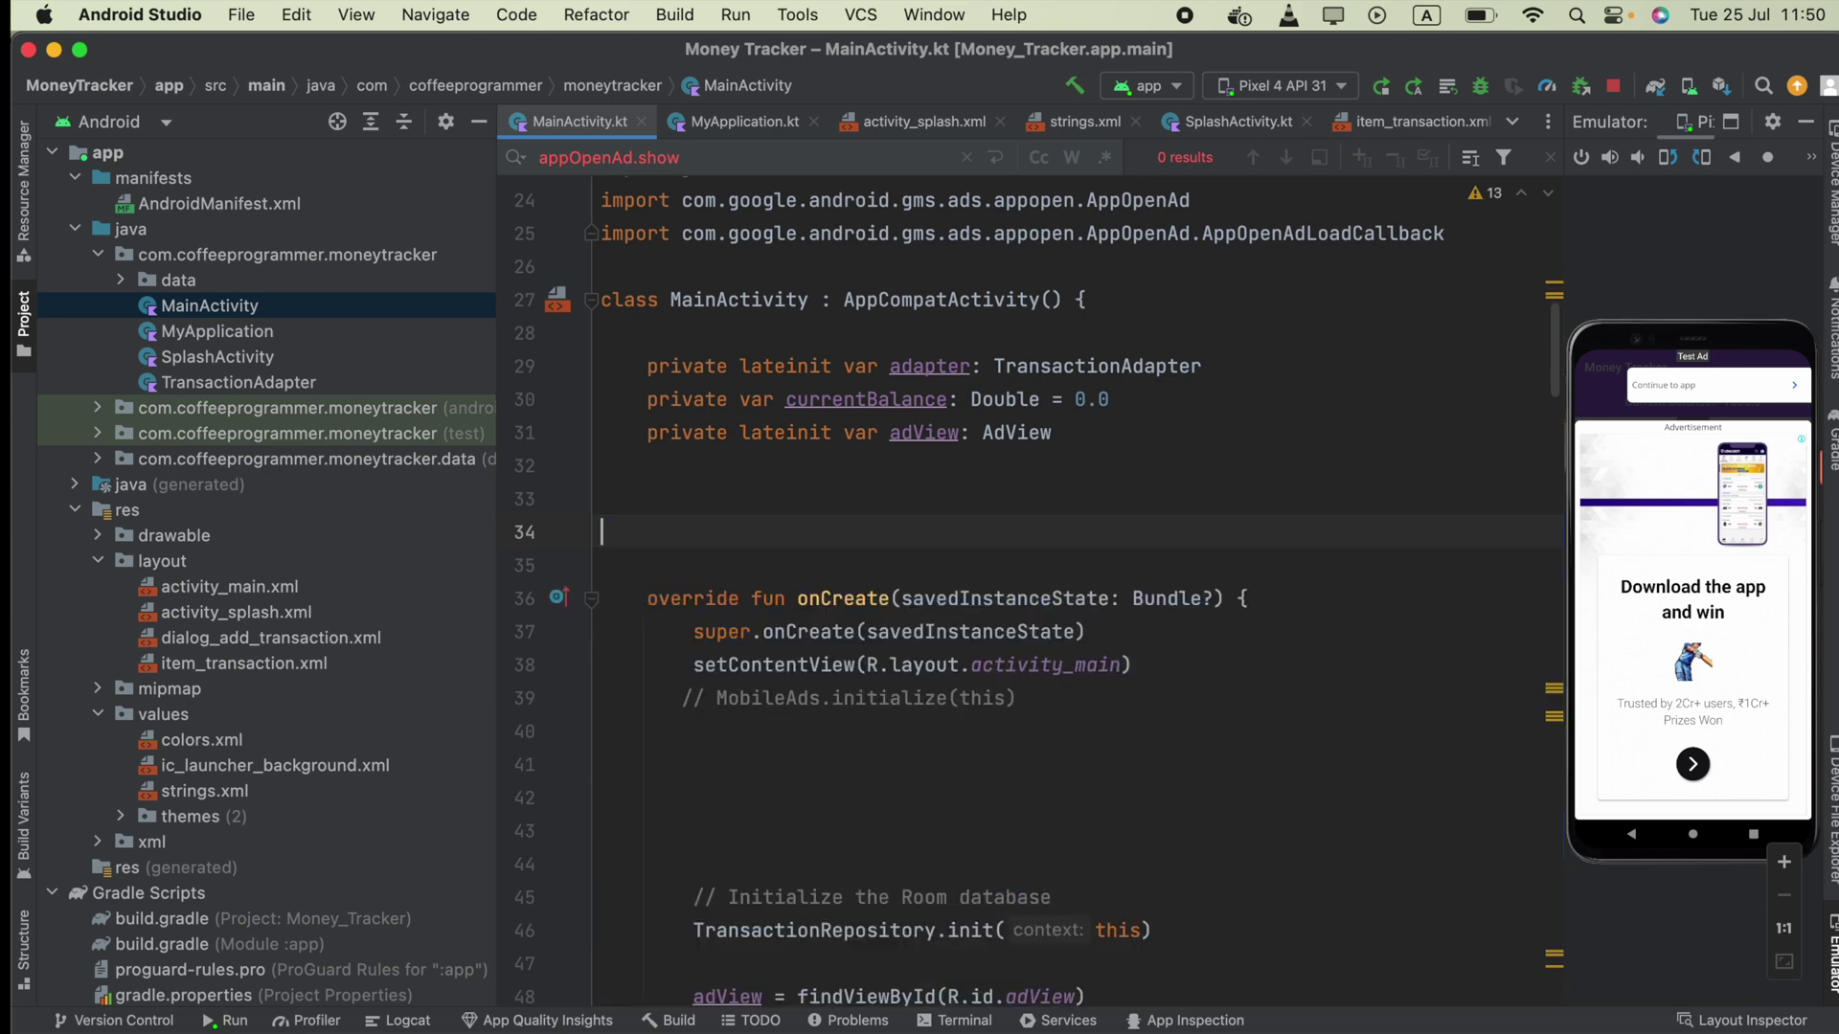
{"action": "key", "text": "super+v"}
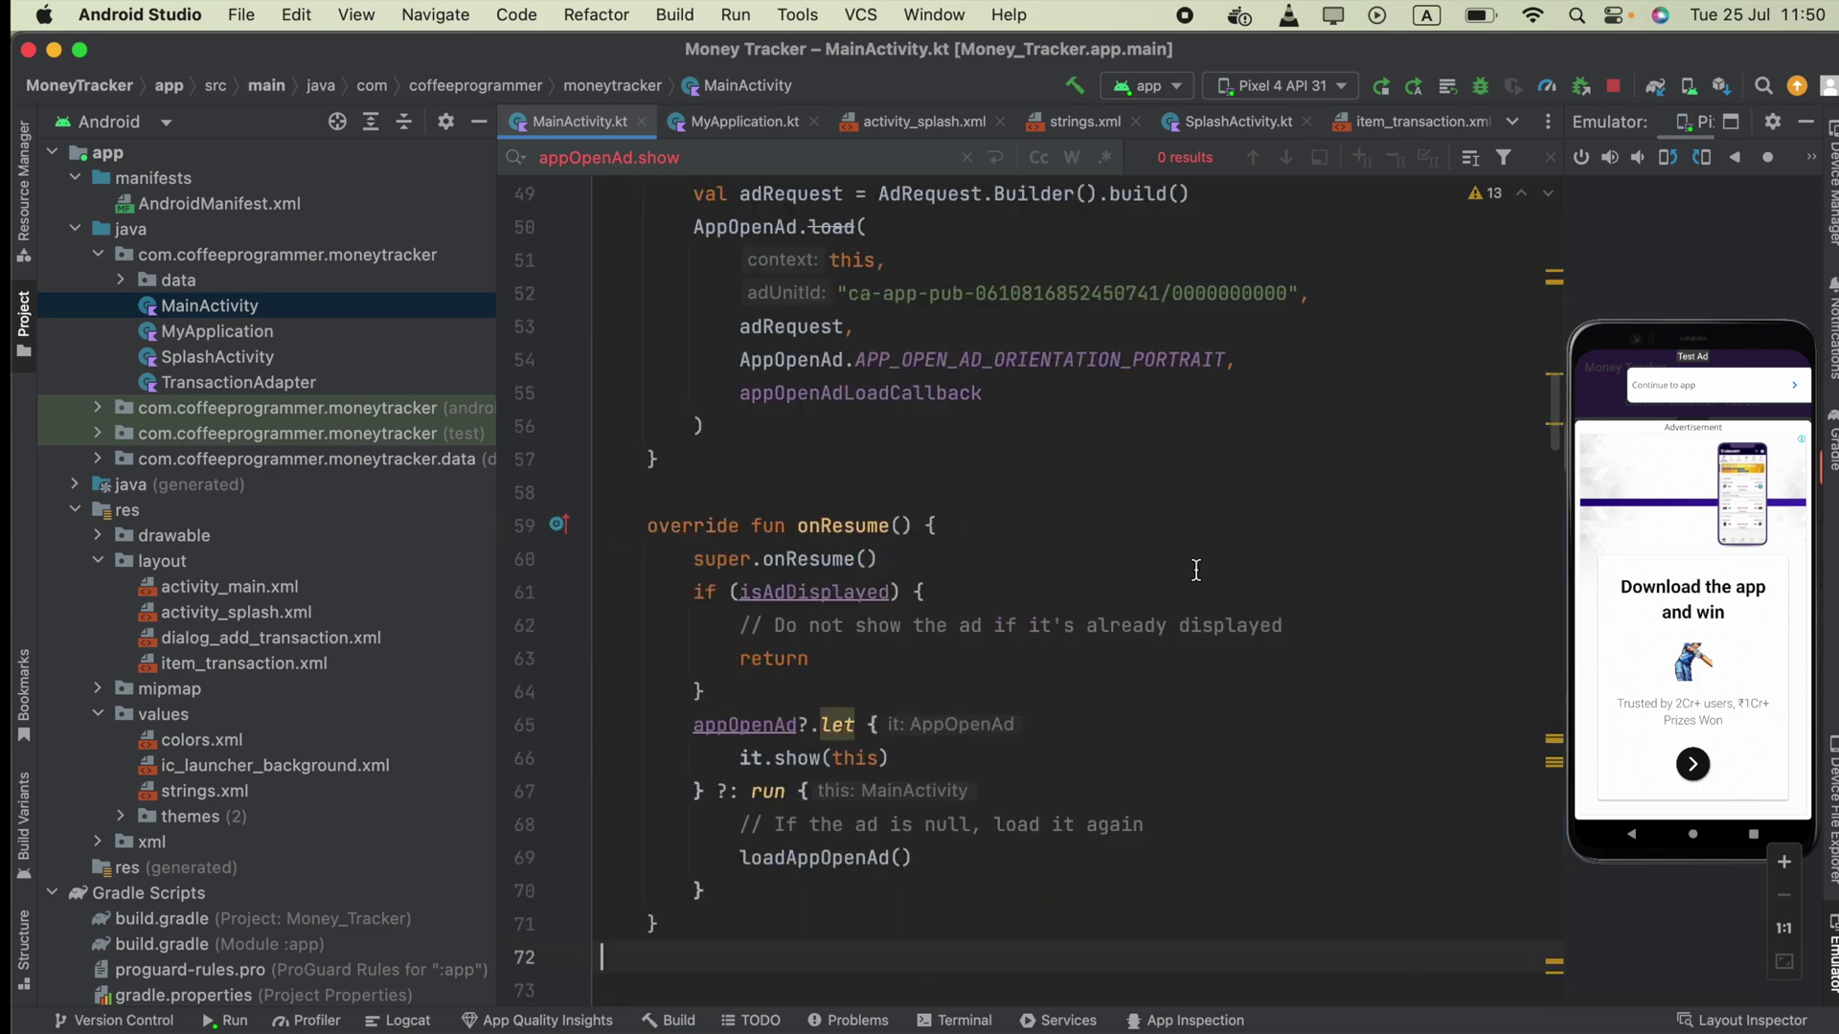
{"action": "scroll", "coordinate": [837, 628], "scroll_direction": "up", "scroll_amount": 5}
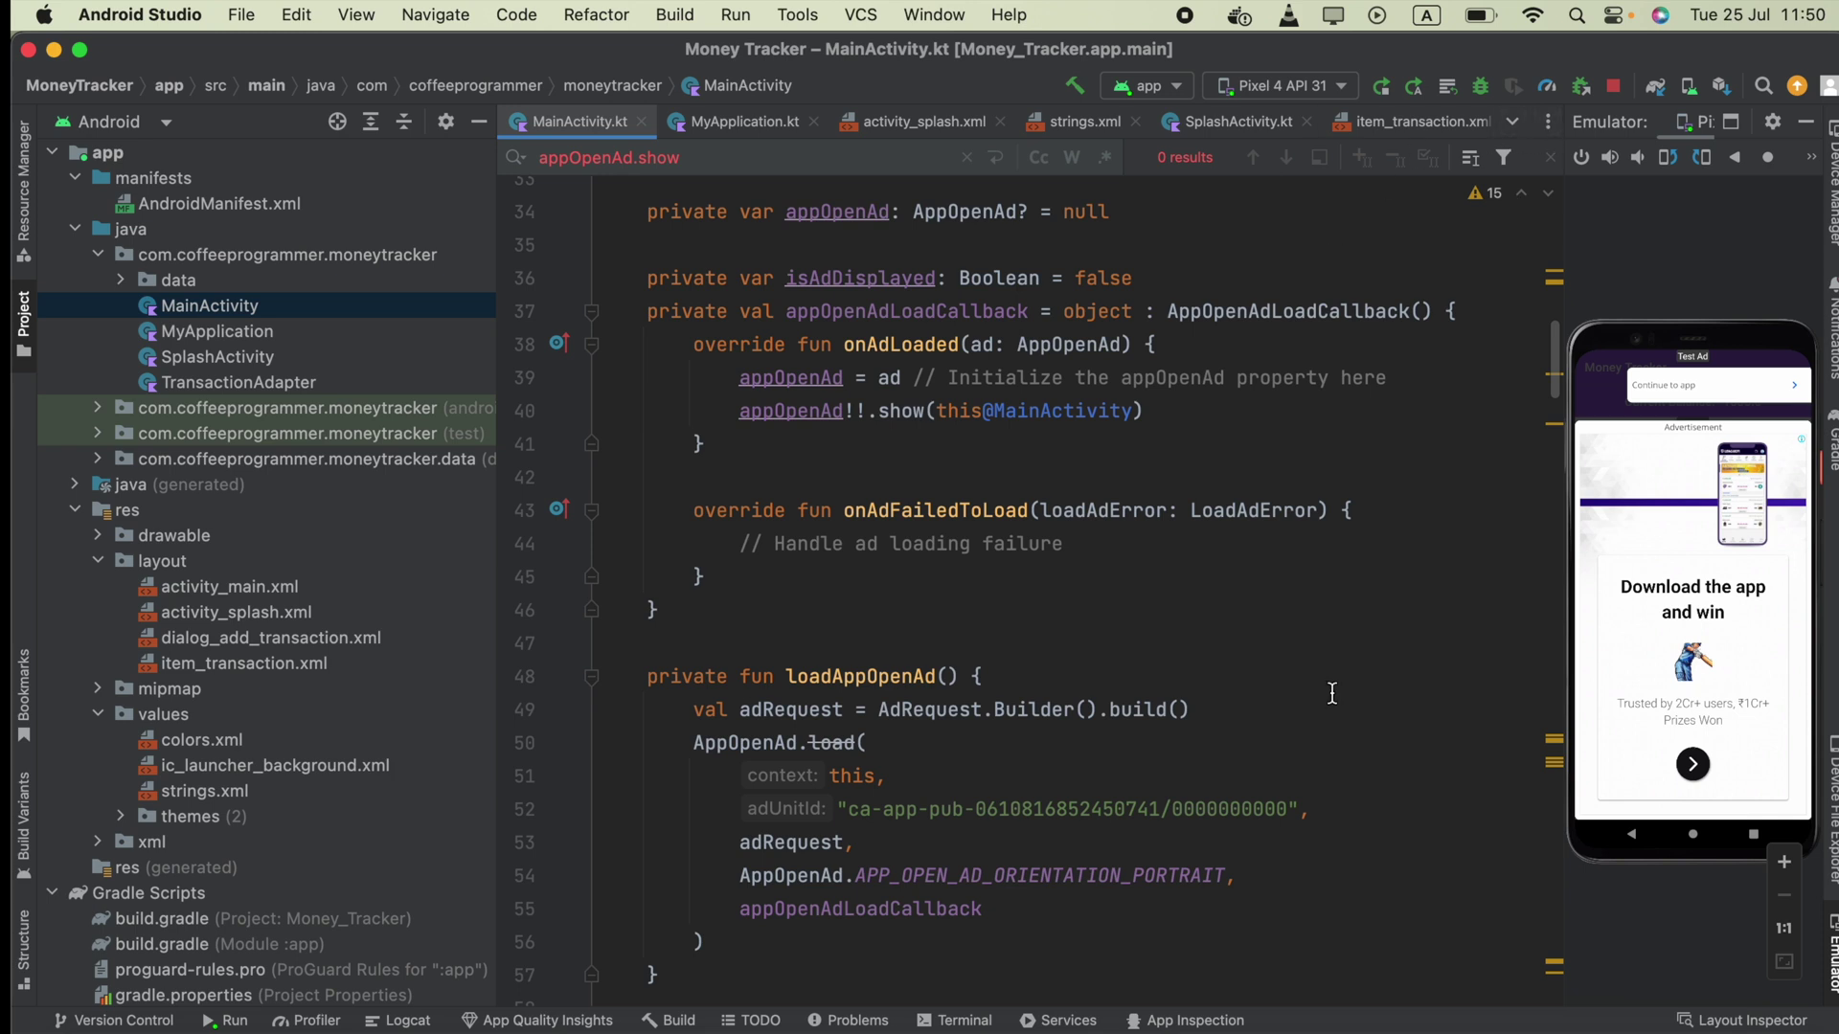
Select the line 52 adUnitId value and widen the Emulator panel to show the test ad
{"action": "left_click_drag", "start_coordinate": [1228, 815], "coordinate": [1019, 809]}
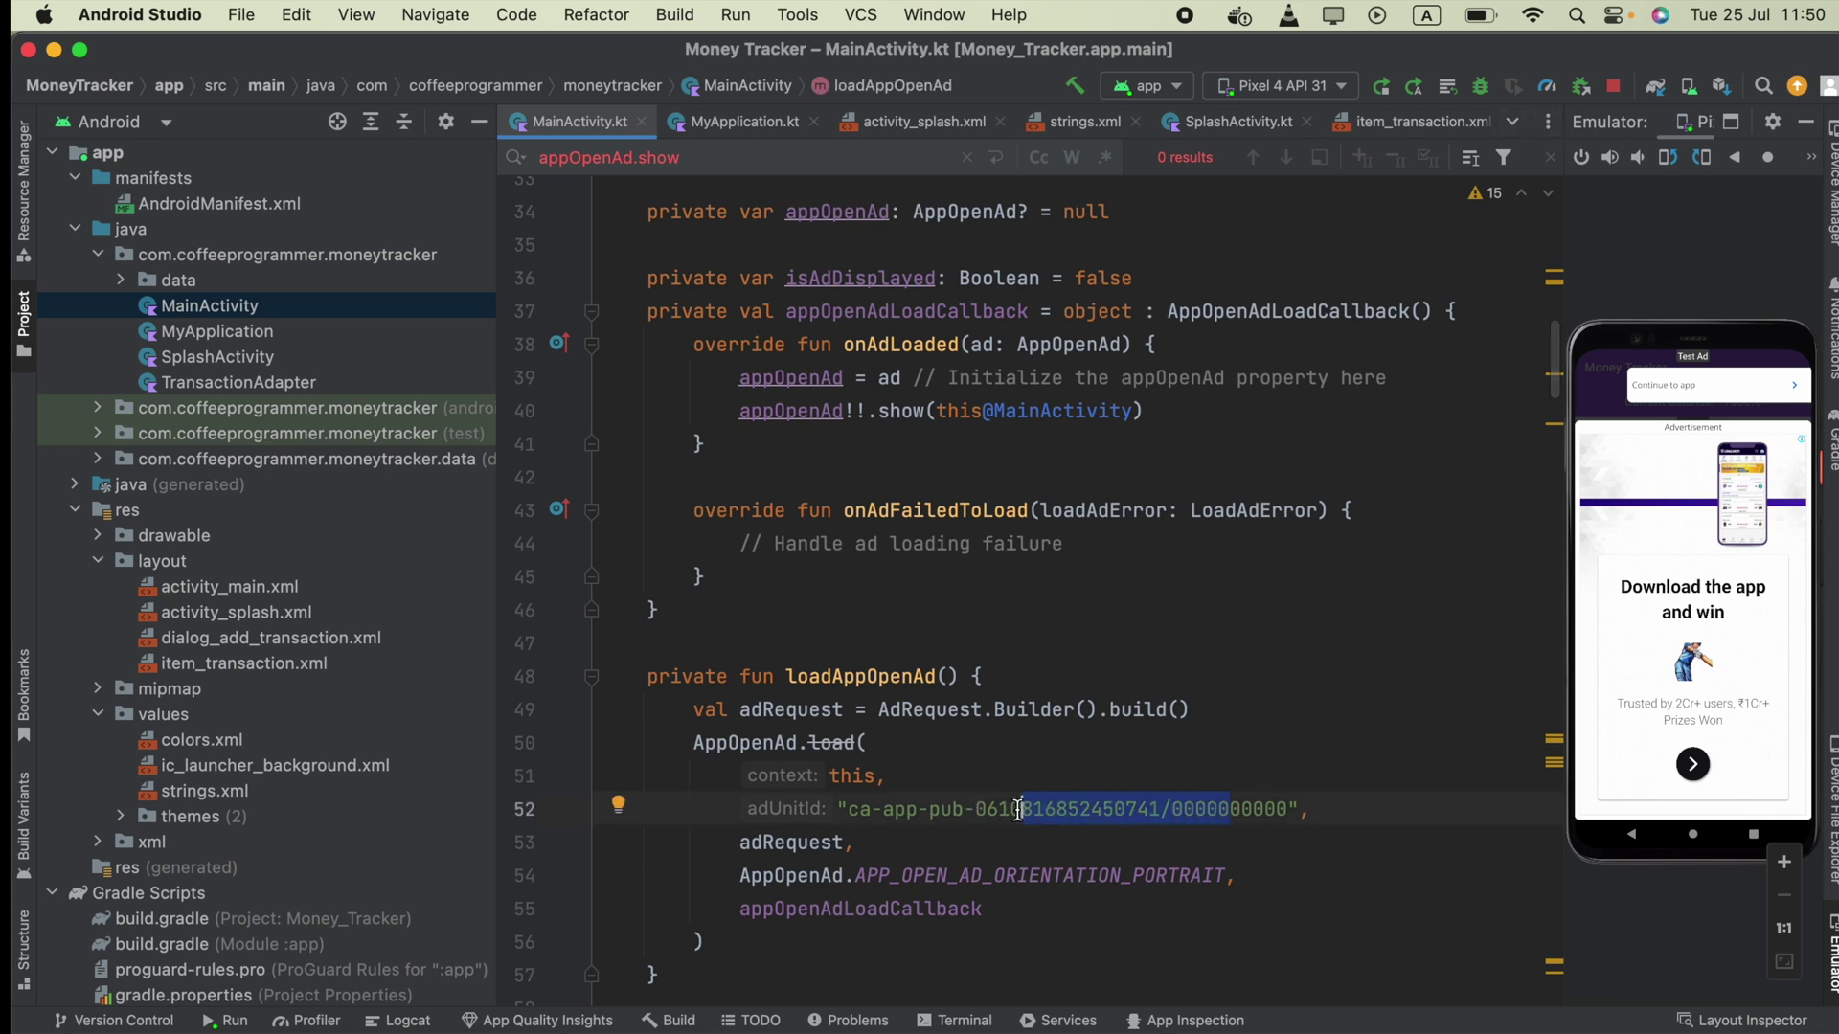
{"action": "left_click", "coordinate": [1250, 813]}
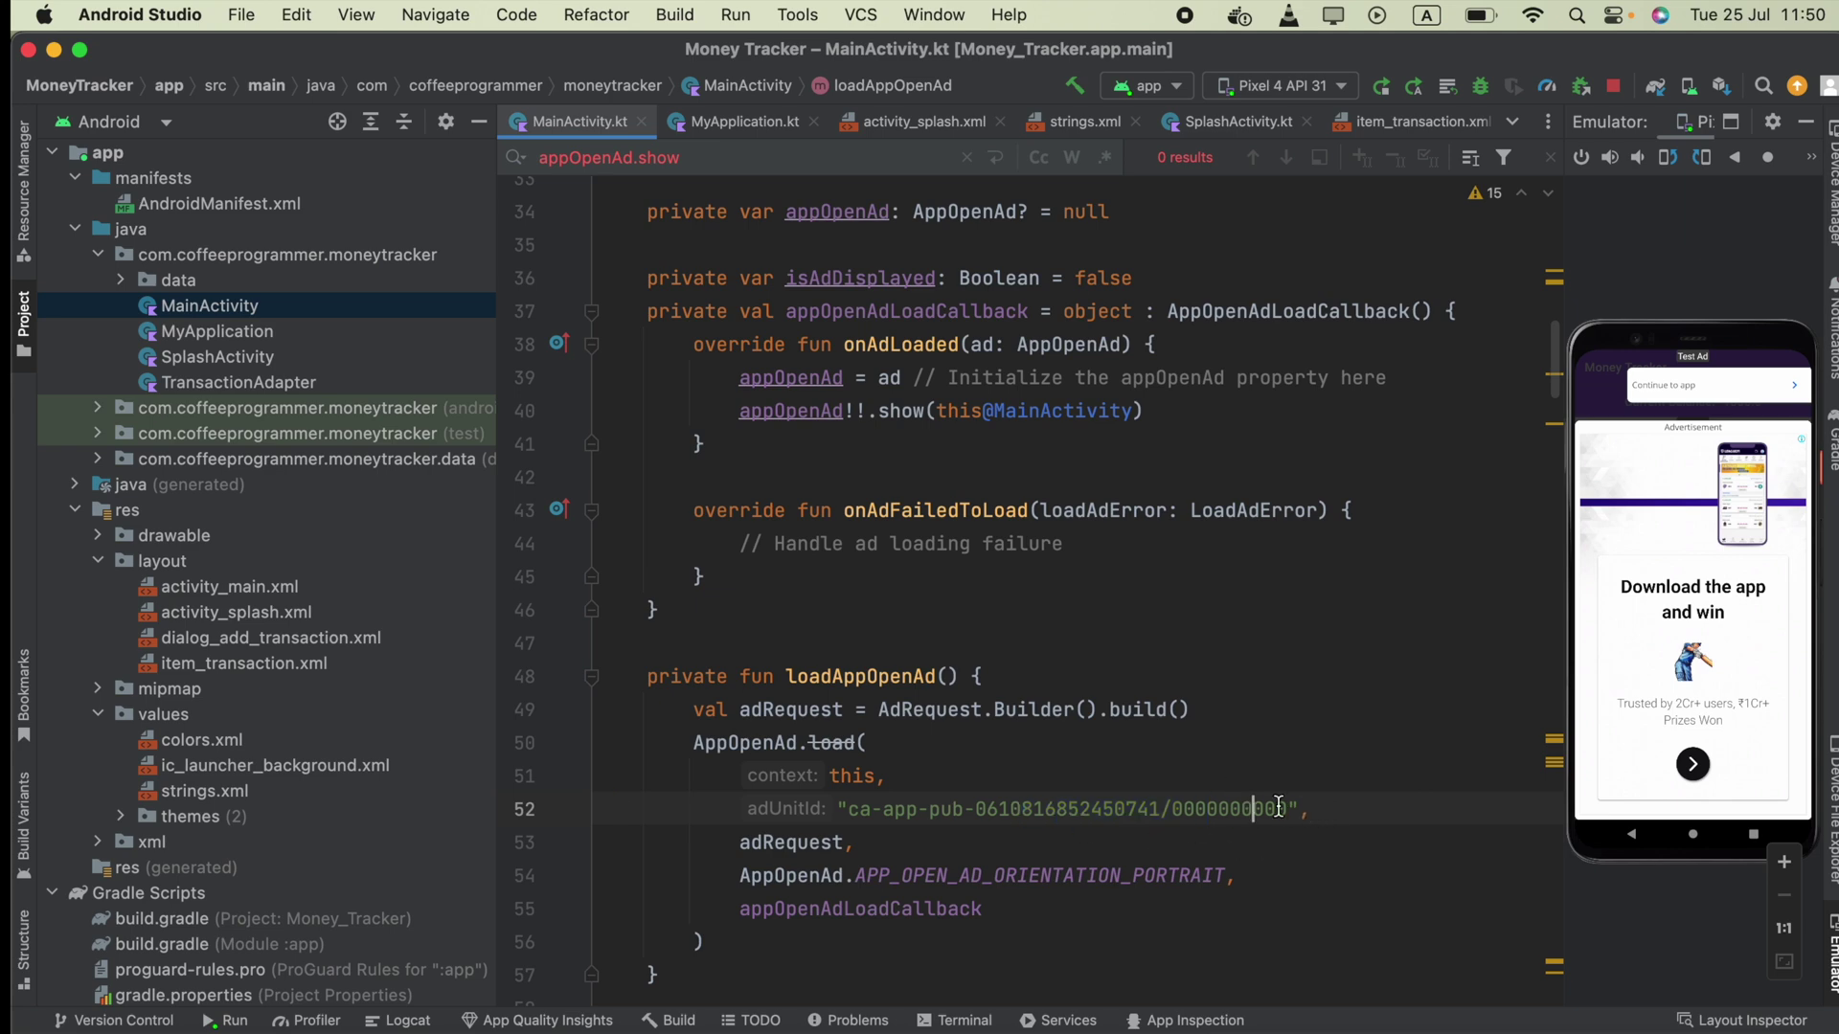
{"action": "left_click_drag", "start_coordinate": [1278, 809], "coordinate": [830, 812]}
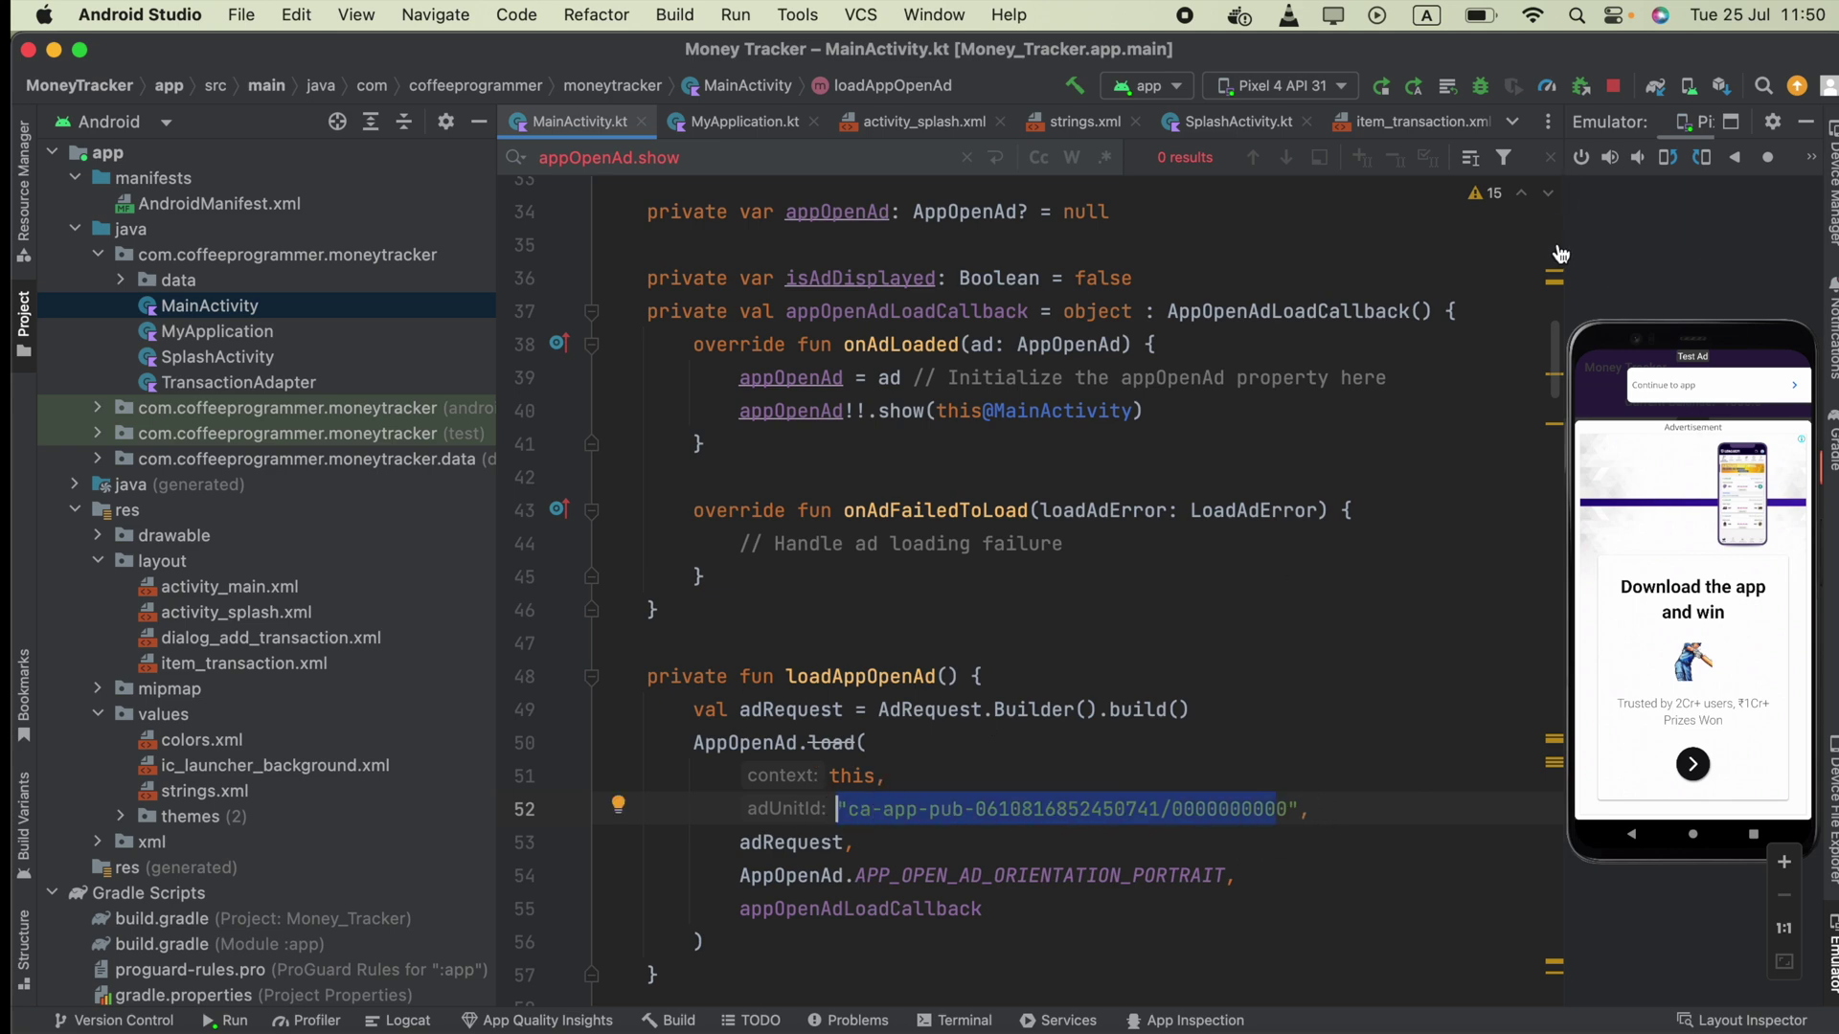
{"action": "left_click_drag", "start_coordinate": [1566, 237], "coordinate": [792, 245]}
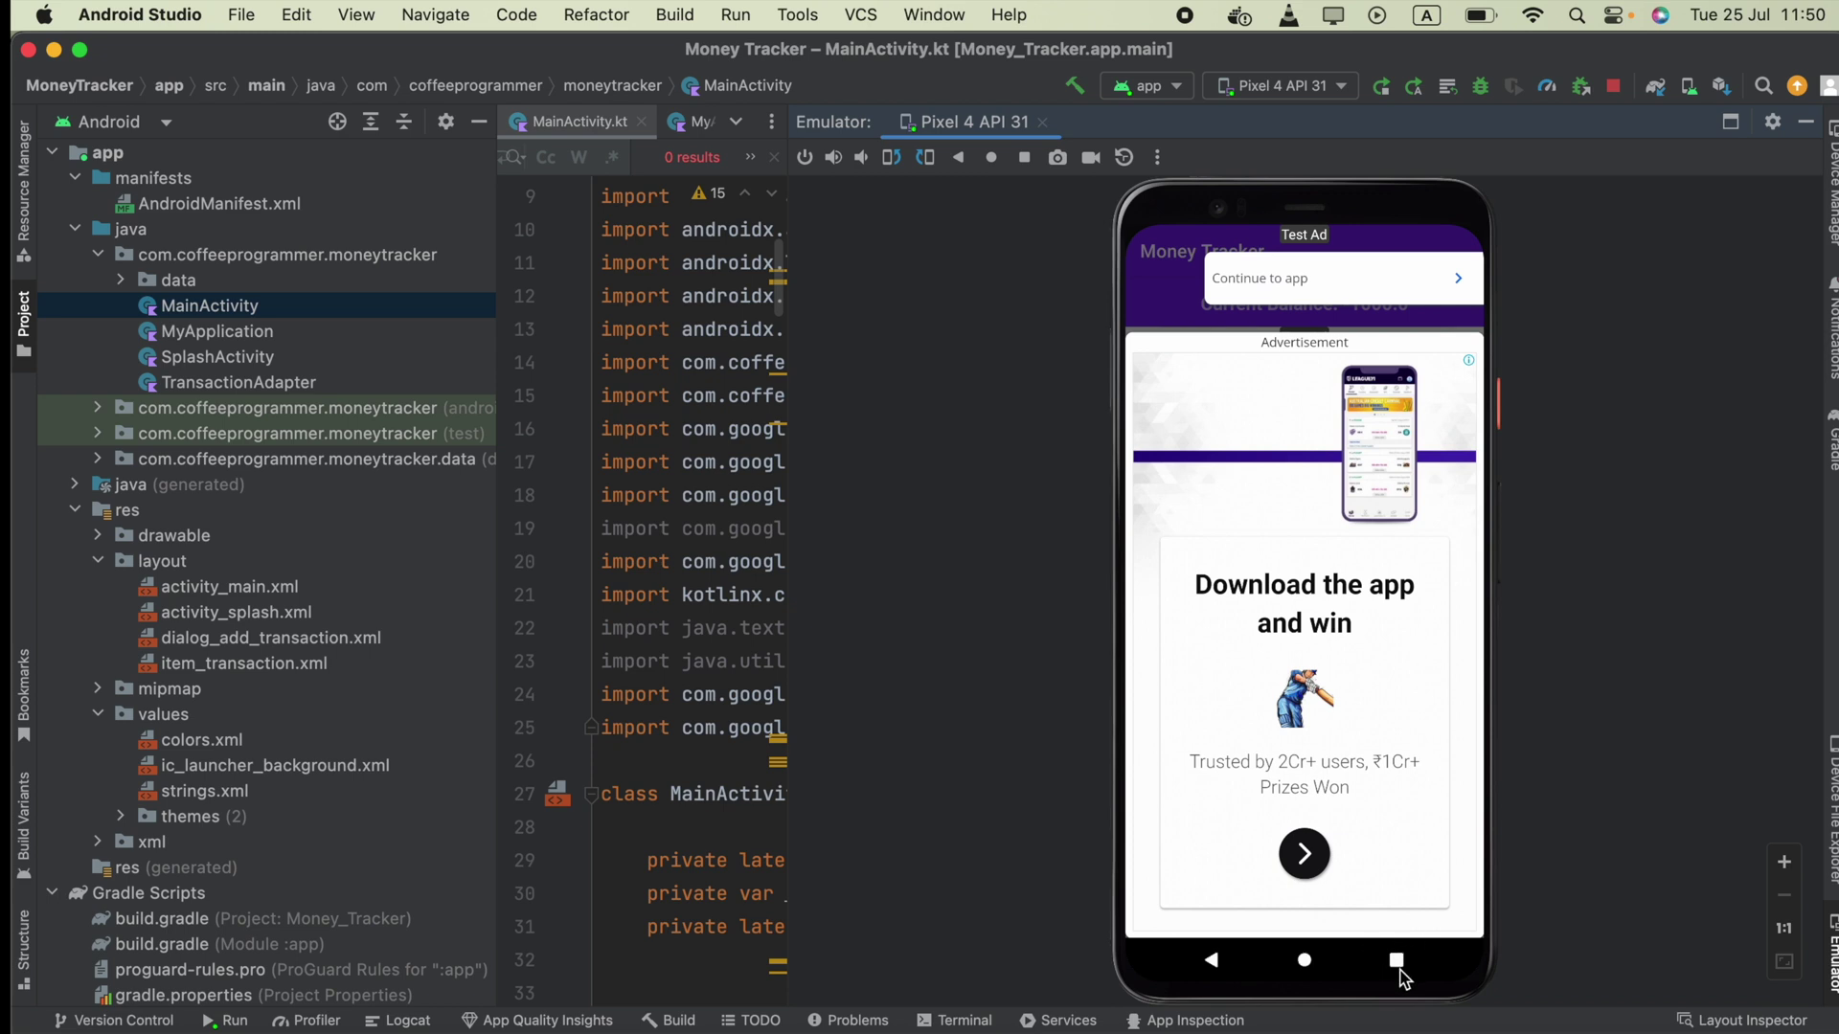
Dismiss the test ad with 'Continue to app', relaunch the app, and close the emulator panel
{"action": "left_click", "coordinate": [1325, 294]}
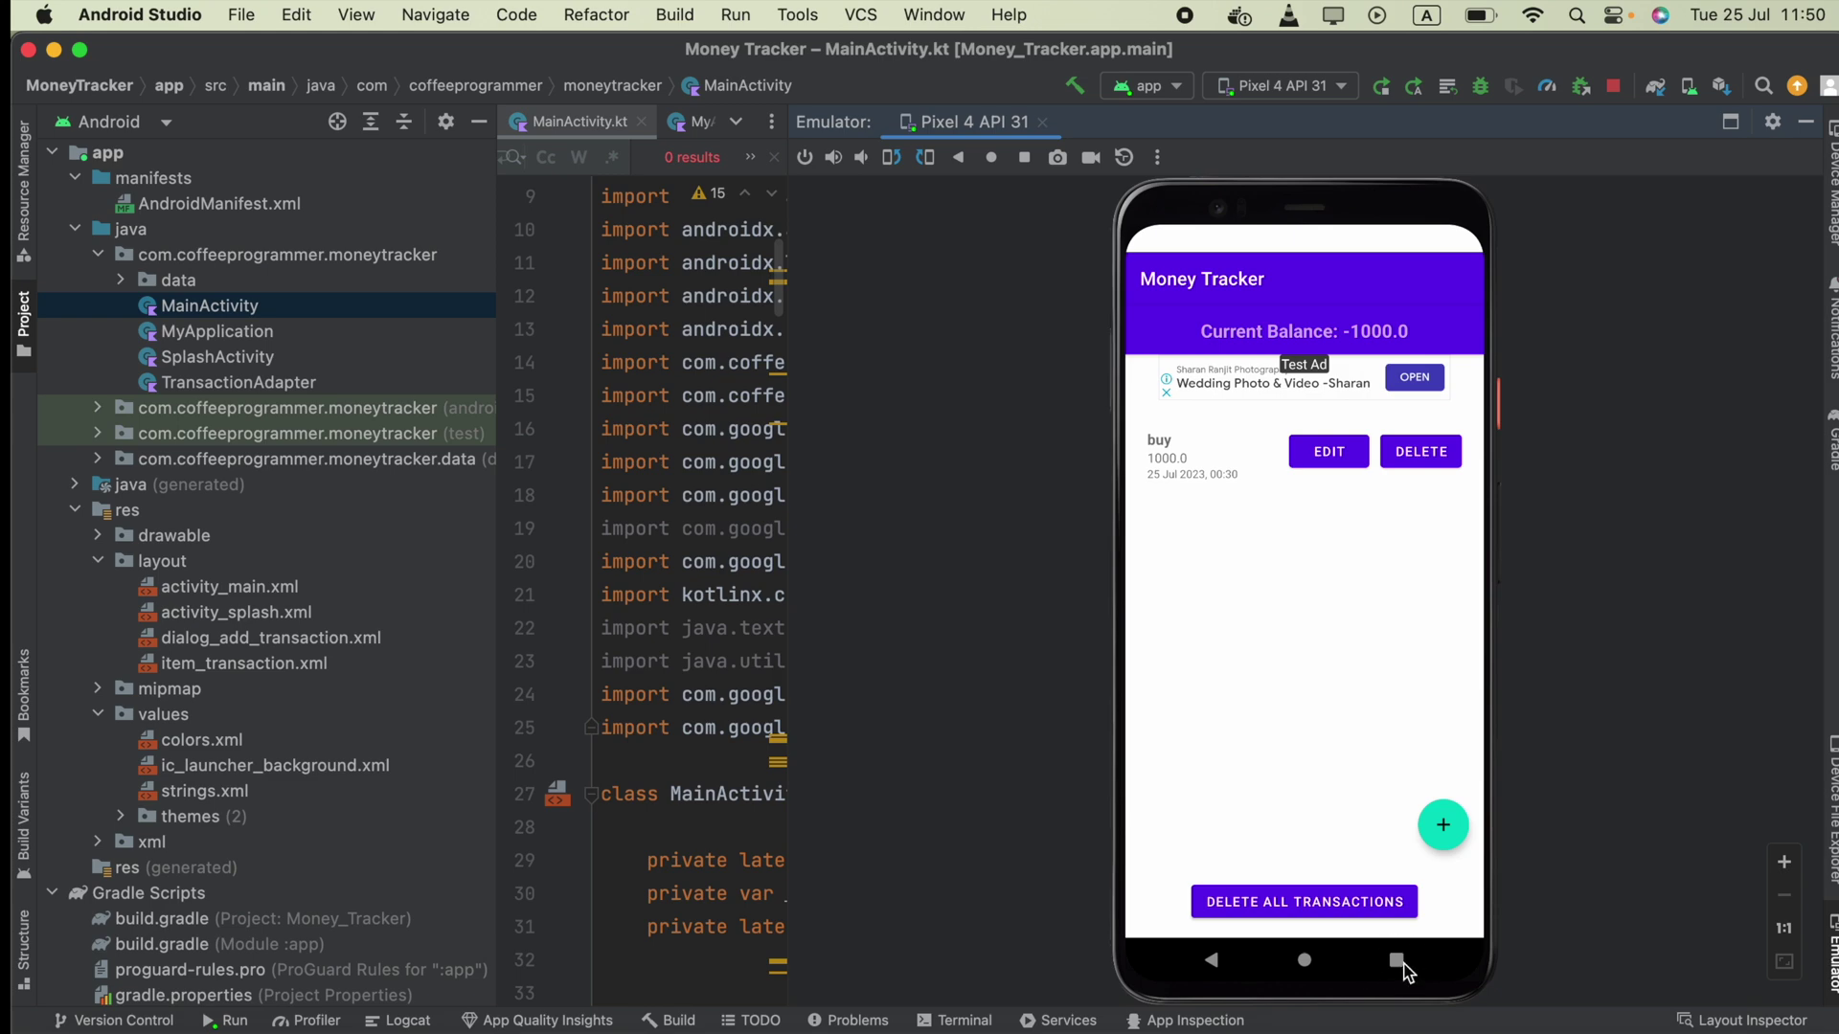
{"action": "left_click", "coordinate": [479, 121]}
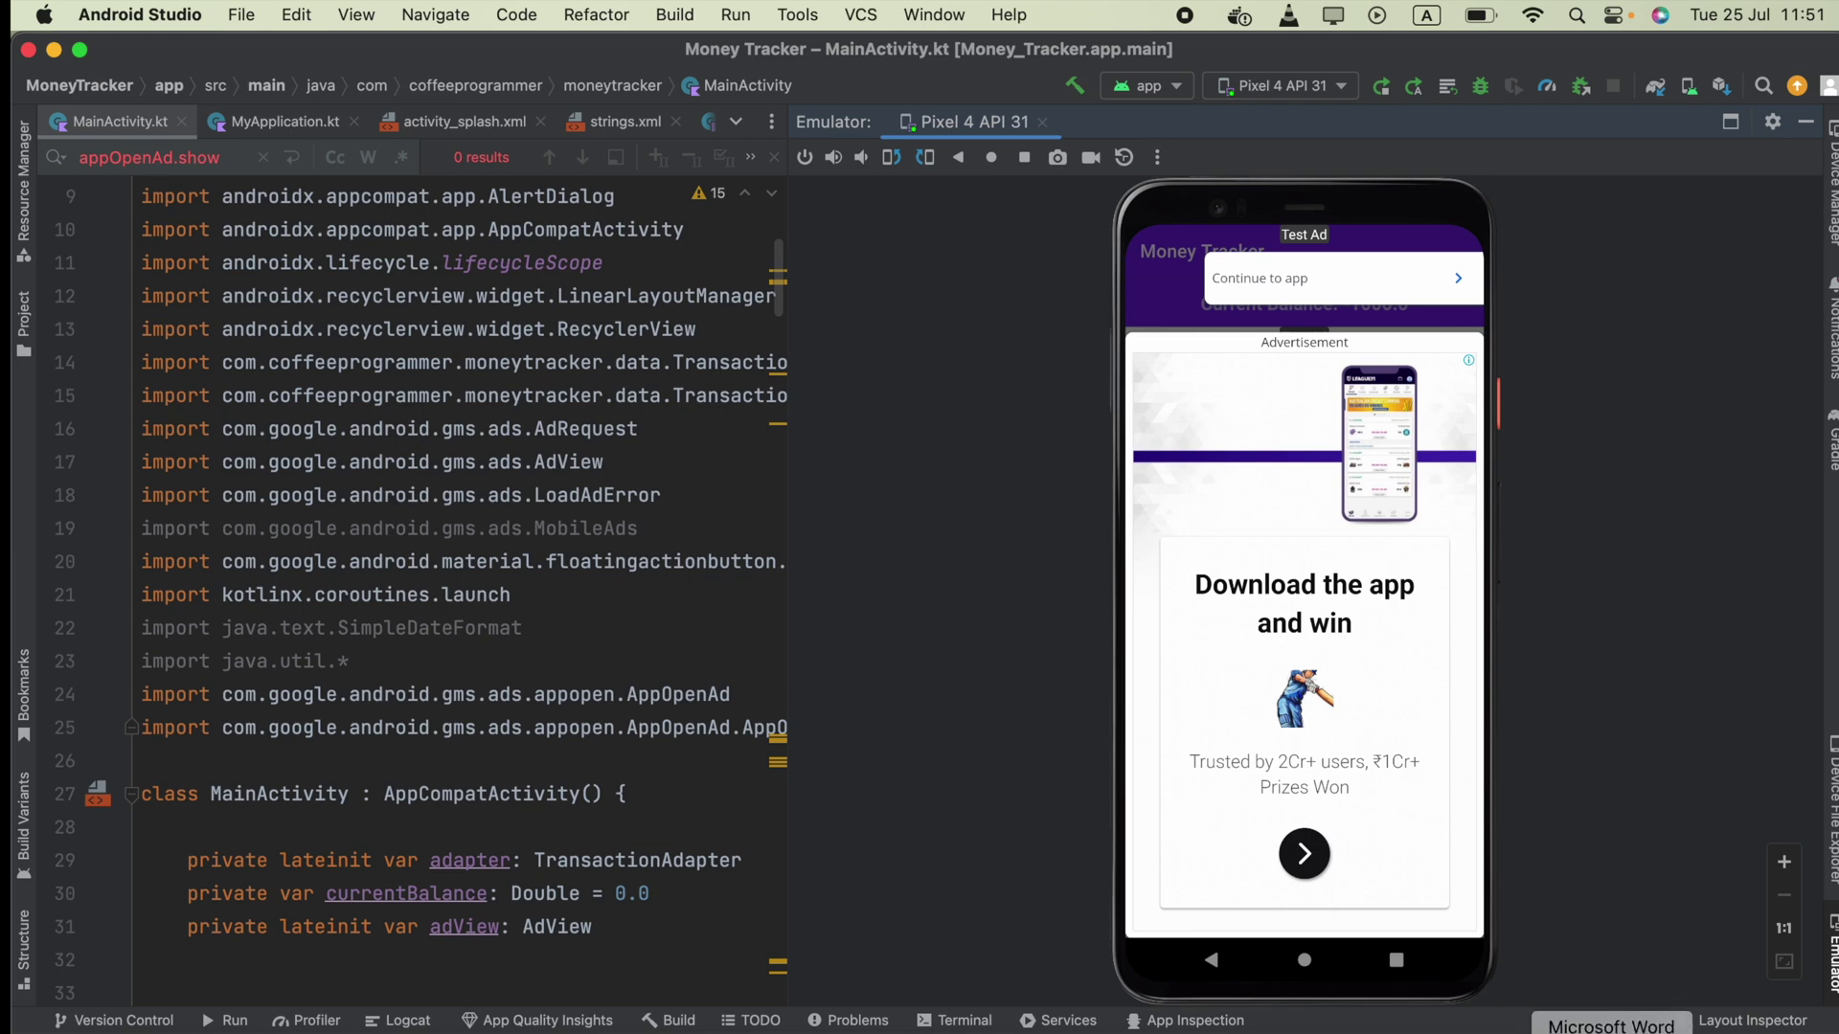
{"action": "left_click", "coordinate": [1805, 121]}
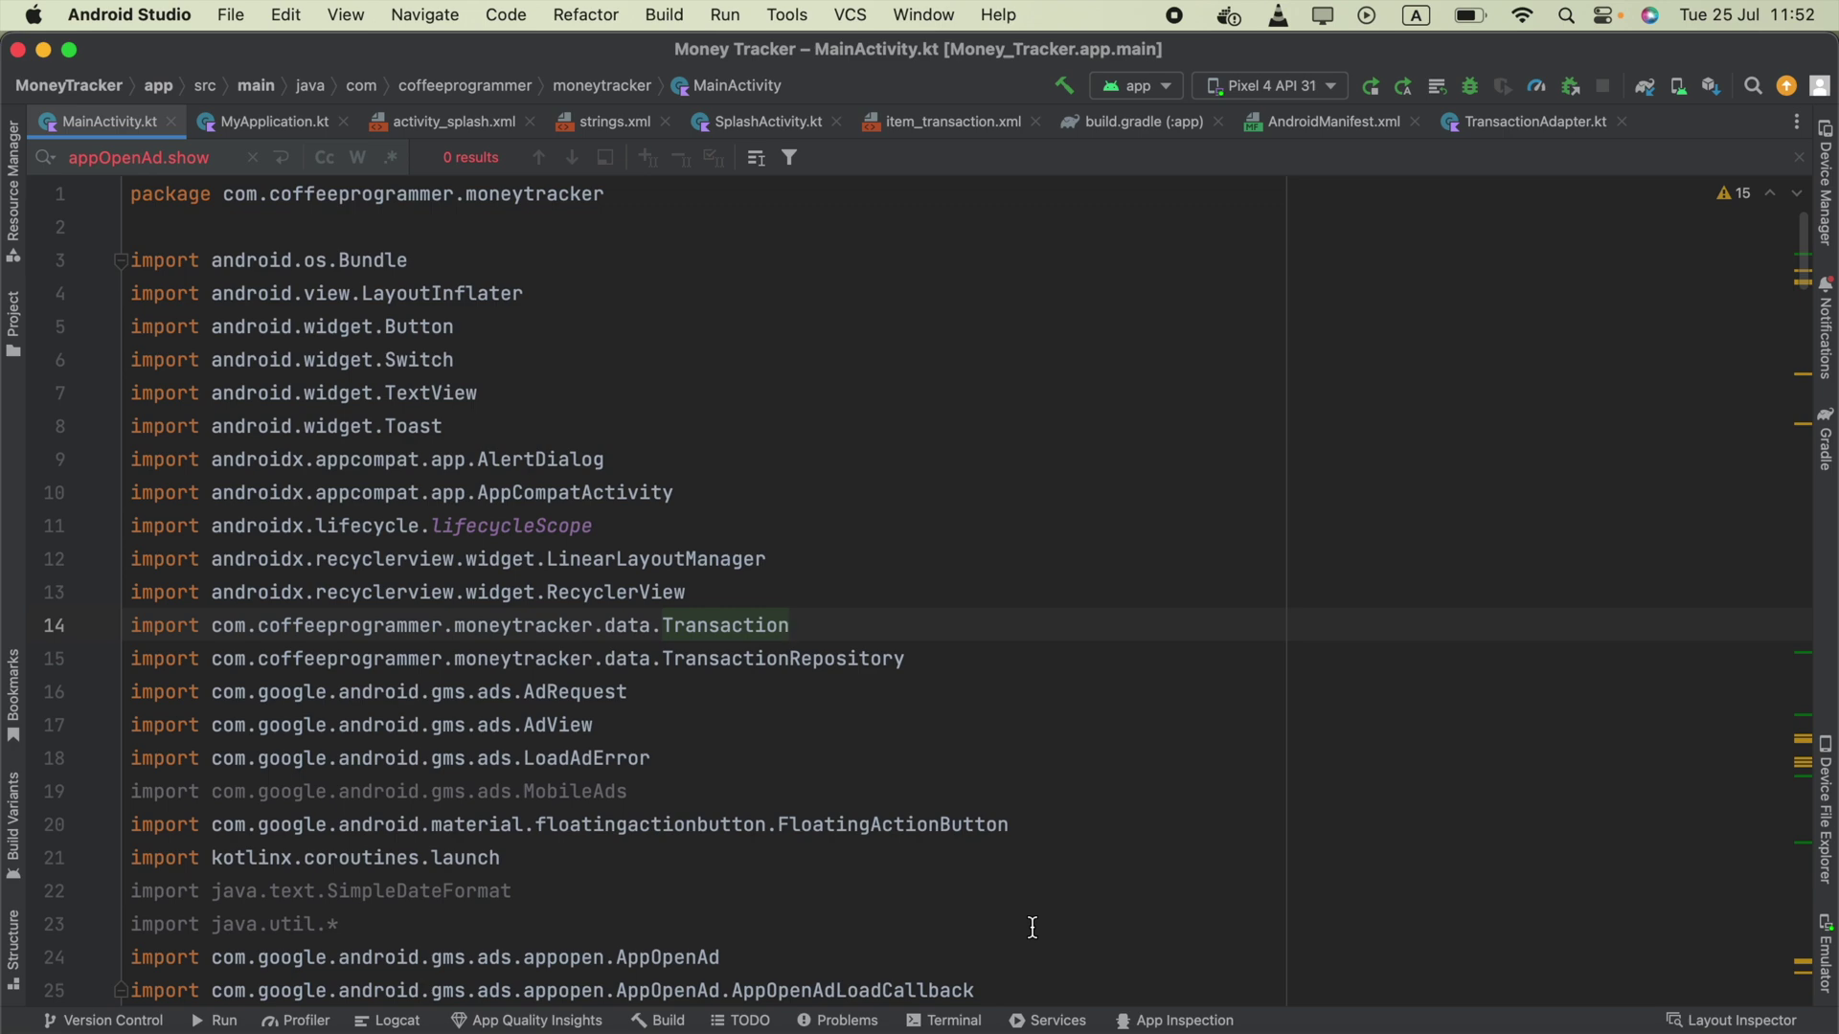
{"action": "scroll", "coordinate": [1033, 926], "scroll_direction": "down", "scroll_amount": 2}
{"action": "scroll", "coordinate": [1032, 926], "scroll_direction": "down", "scroll_amount": 3}
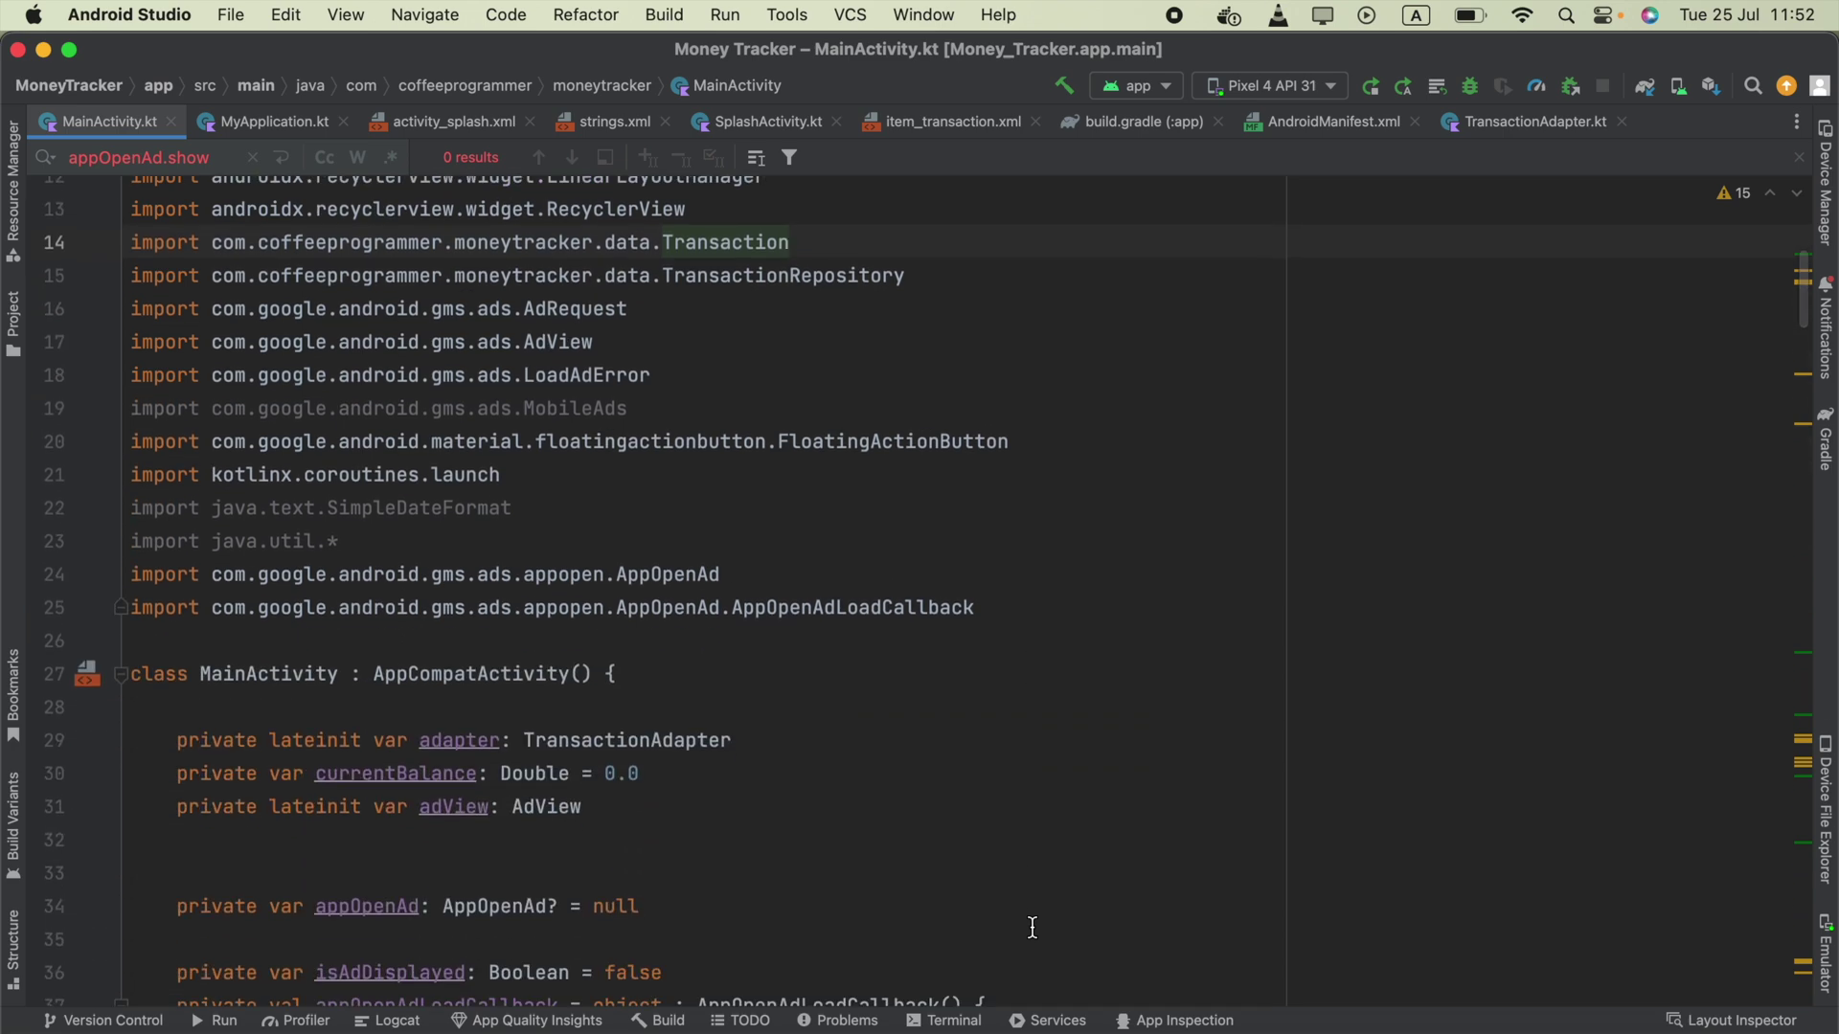
{"action": "scroll", "coordinate": [1032, 927], "scroll_direction": "down", "scroll_amount": 2}
{"action": "scroll", "coordinate": [1031, 927], "scroll_direction": "down", "scroll_amount": 5}
{"action": "scroll", "coordinate": [1031, 927], "scroll_direction": "down", "scroll_amount": 2}
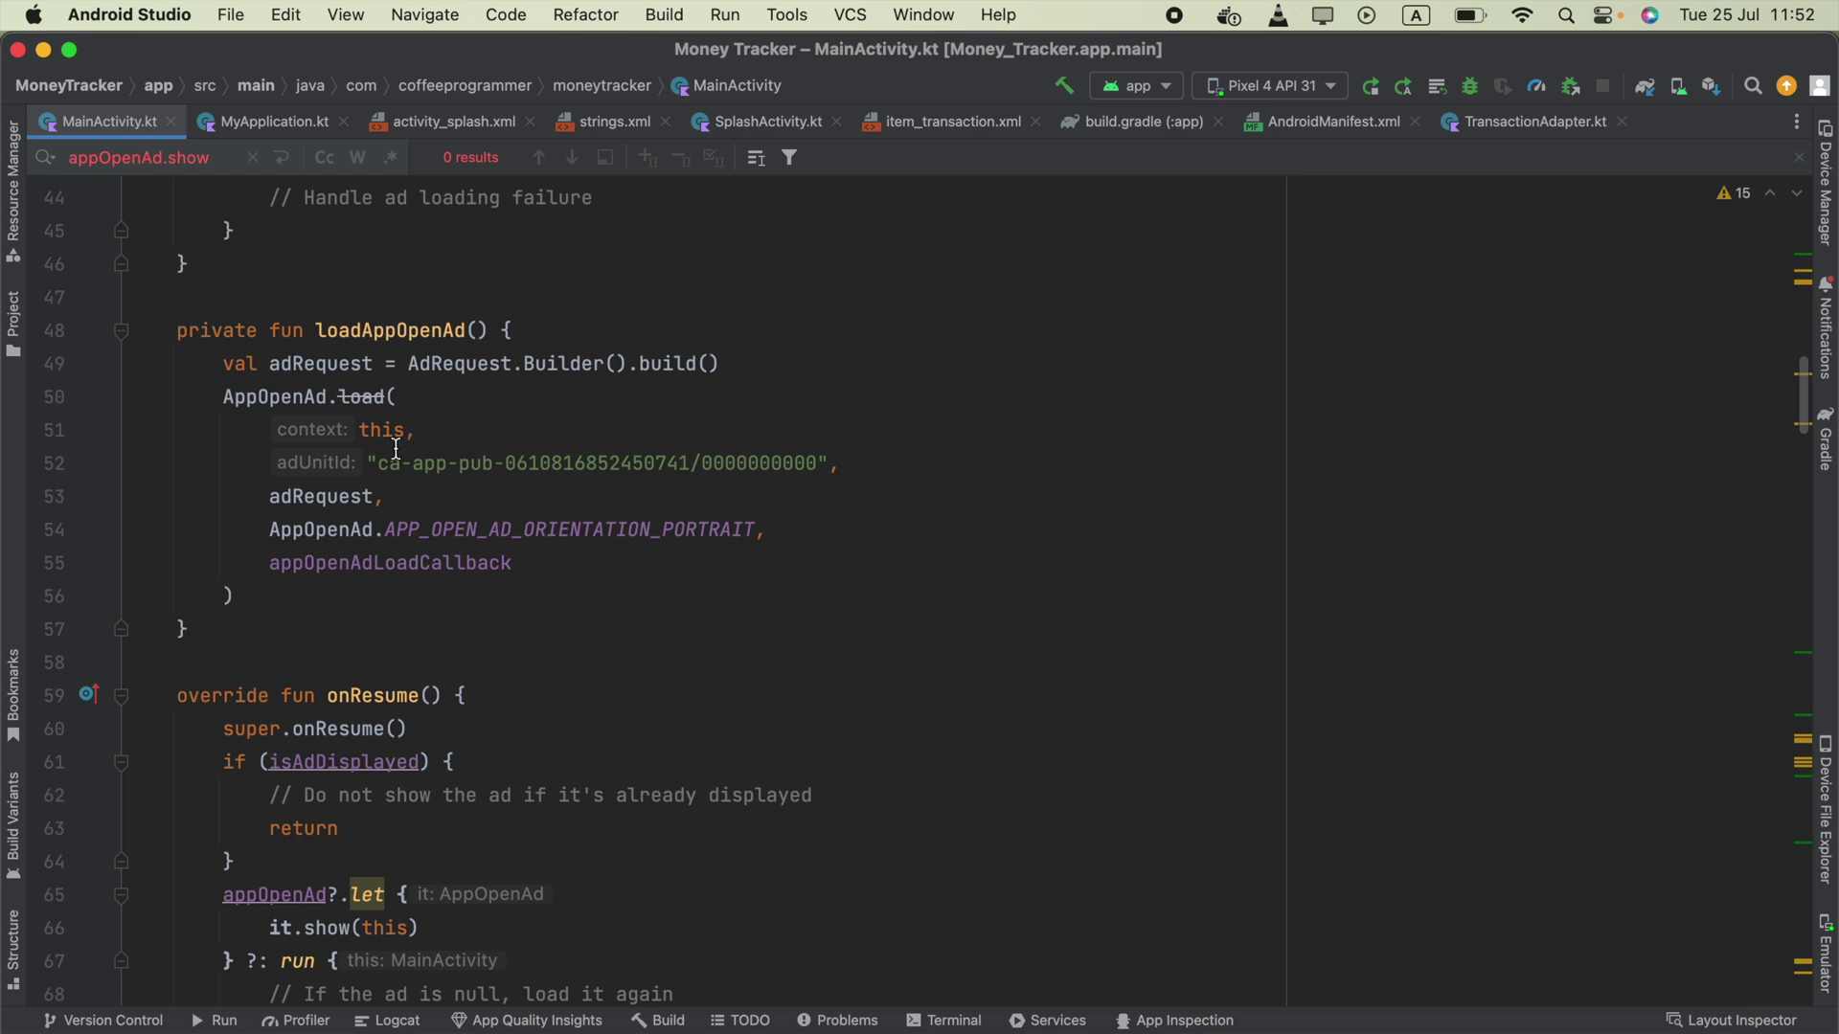
Highlight the test ad unit ID string passed as adUnitId in loadAppOpenAd() on line 52
{"action": "left_click_drag", "start_coordinate": [378, 463], "coordinate": [816, 463]}
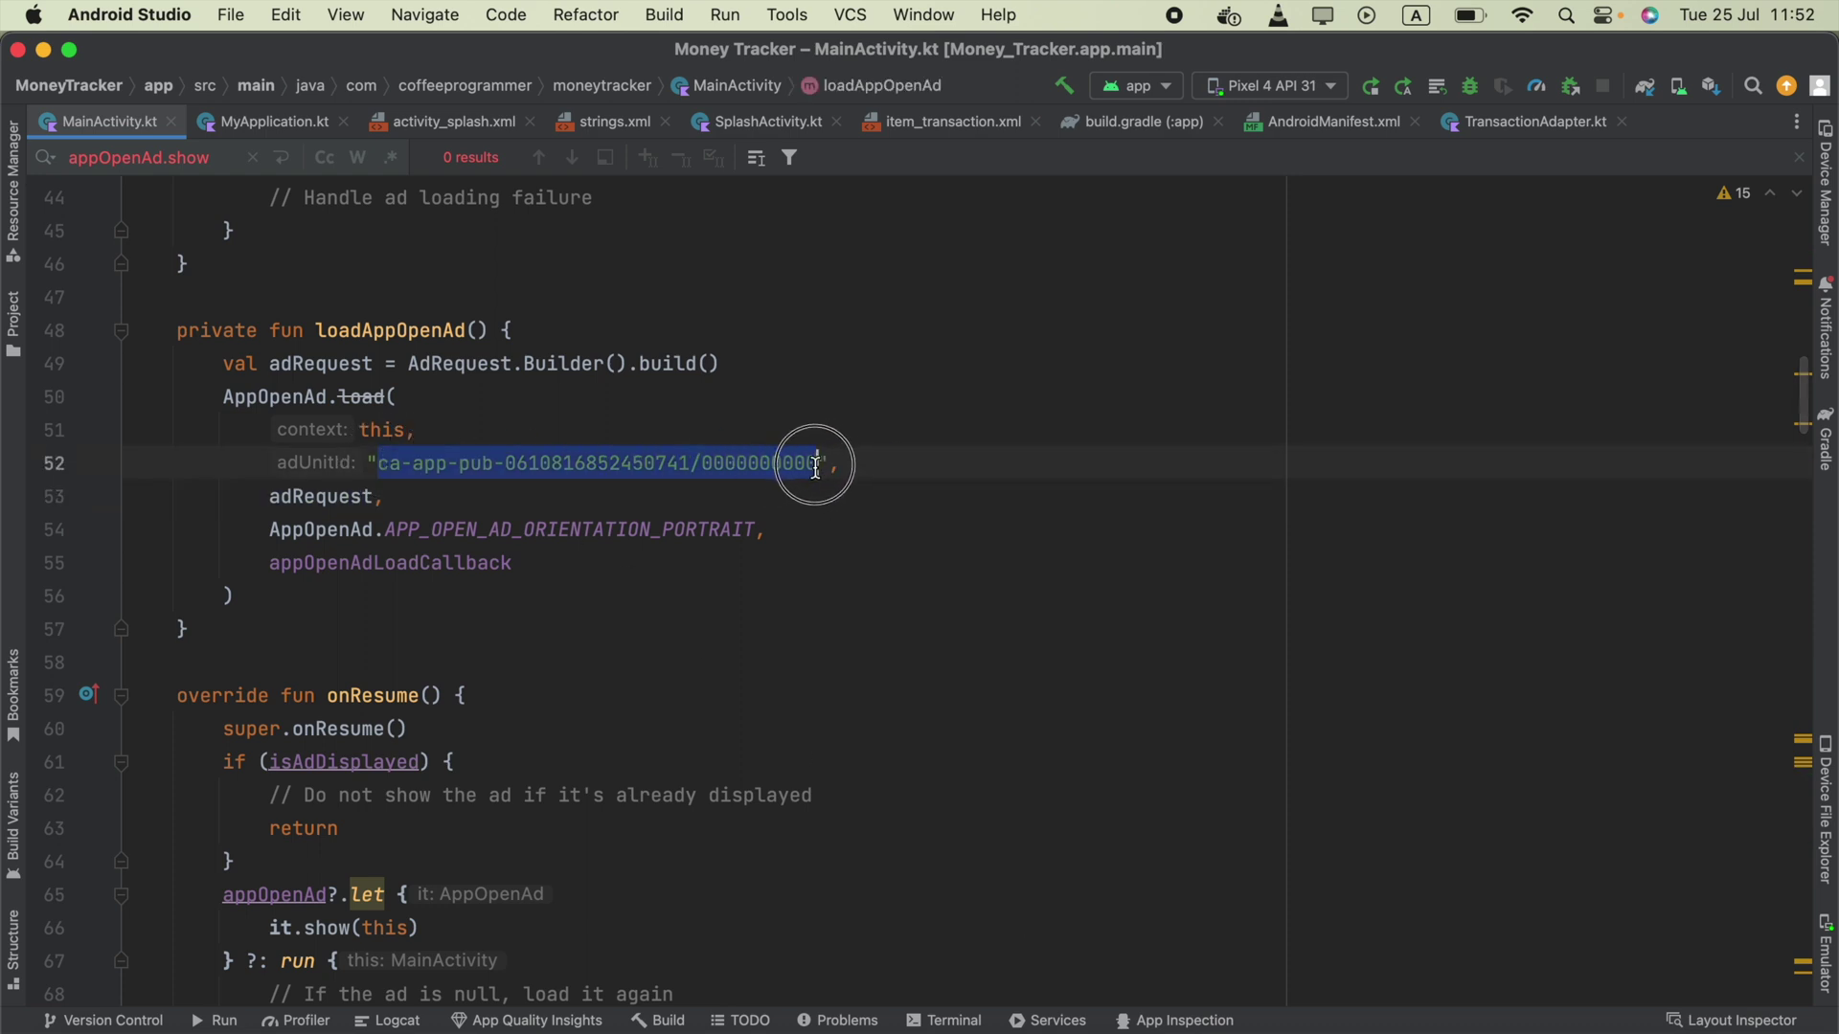
{"action": "left_click_drag", "start_coordinate": [814, 465], "coordinate": [819, 464]}
{"action": "left_click", "coordinate": [438, 515]}
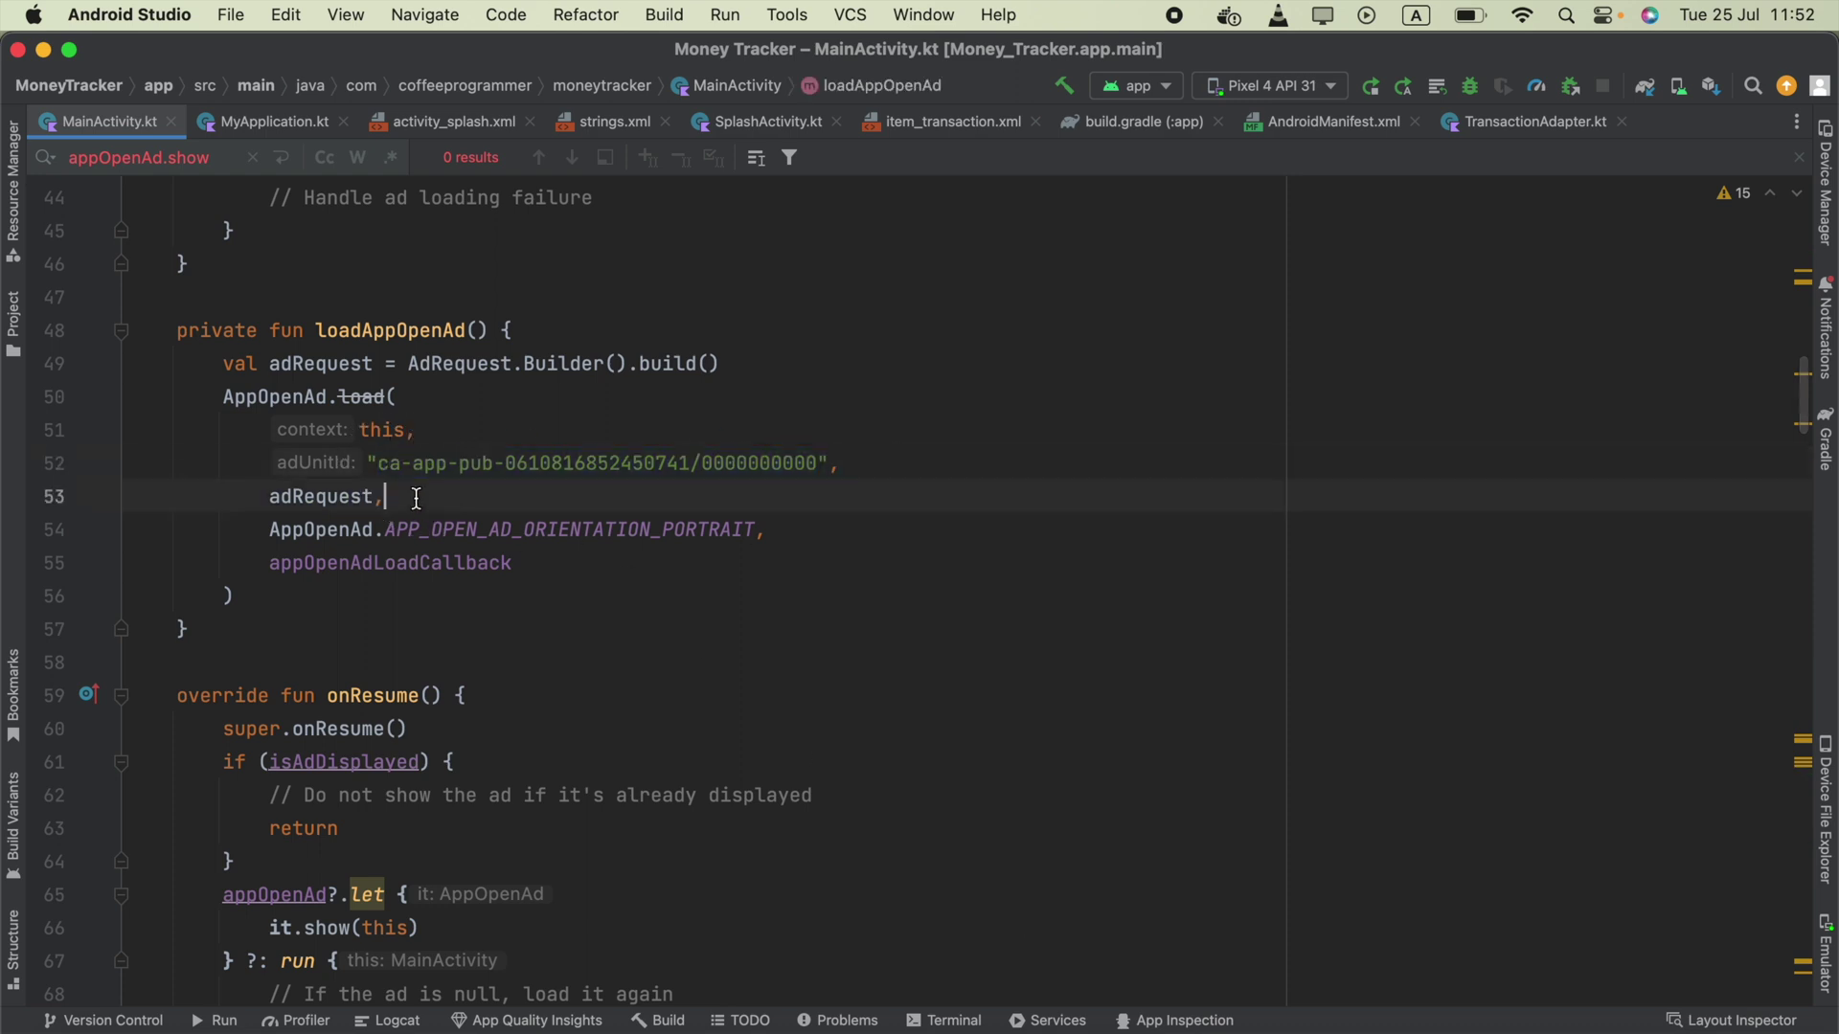
{"action": "left_click_drag", "start_coordinate": [369, 464], "coordinate": [828, 458]}
{"action": "scroll", "coordinate": [827, 457], "scroll_direction": "down", "scroll_amount": 3}
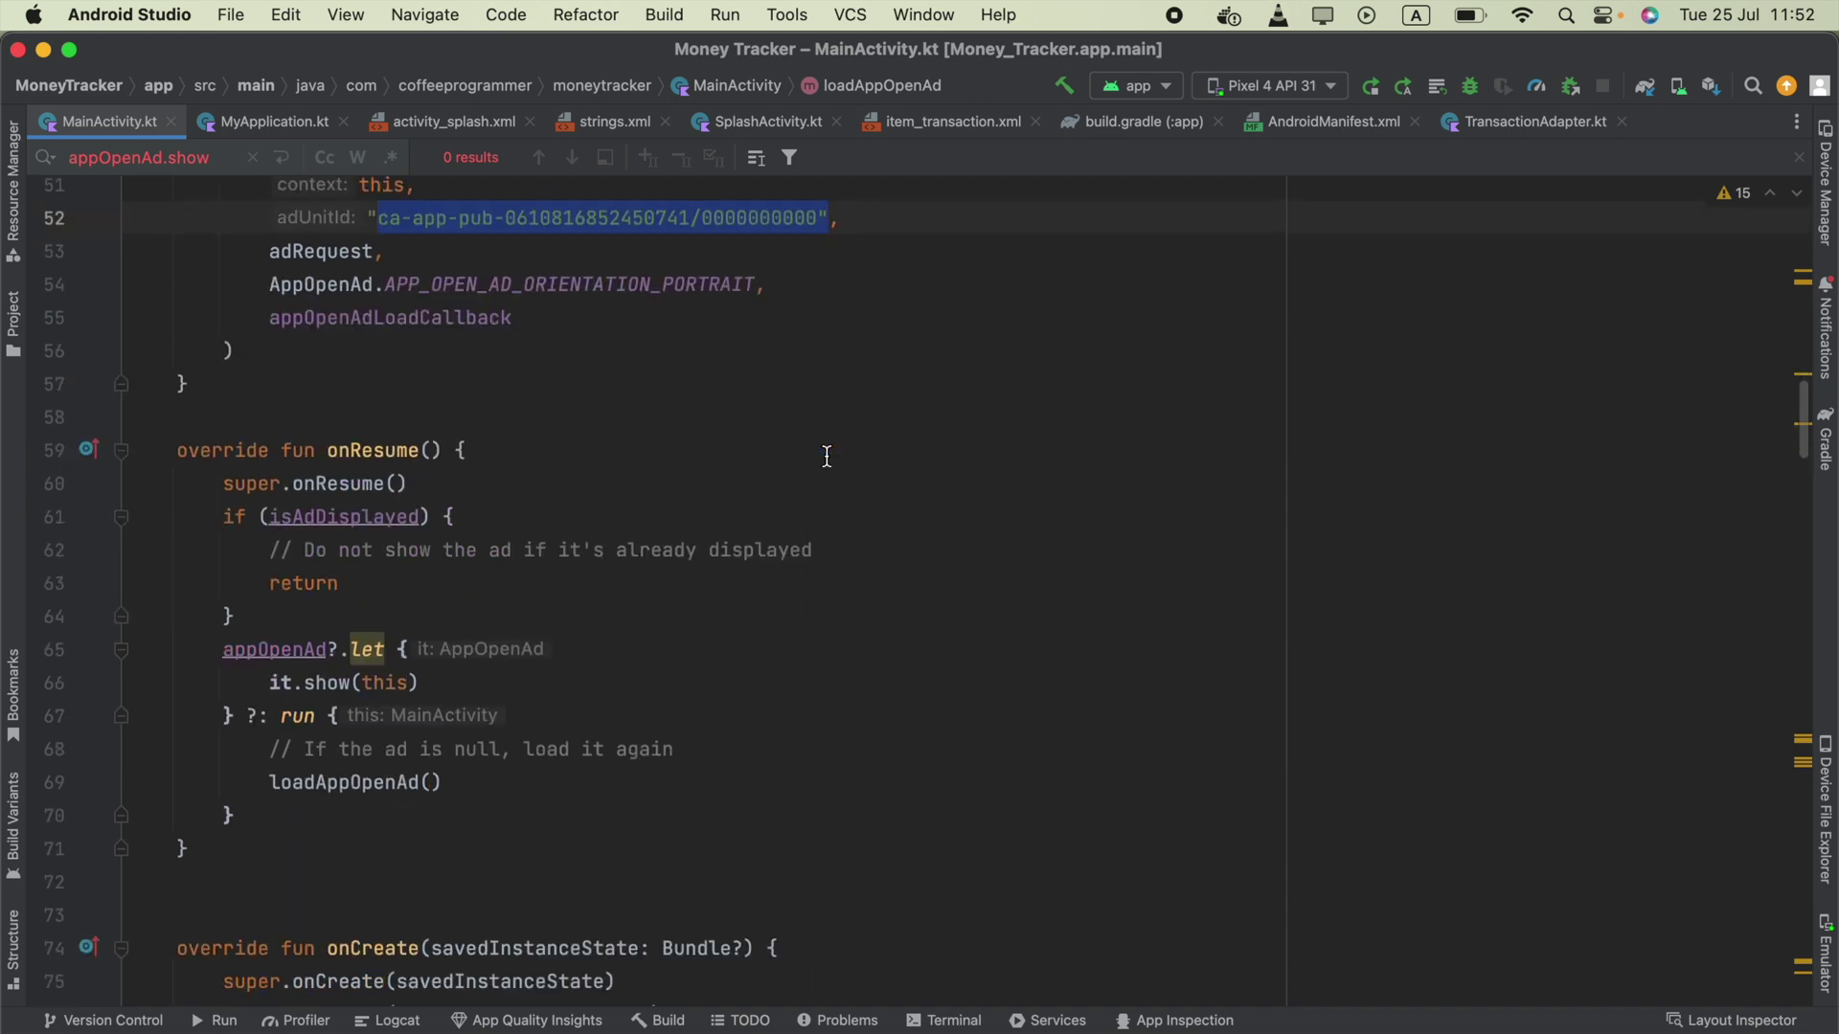